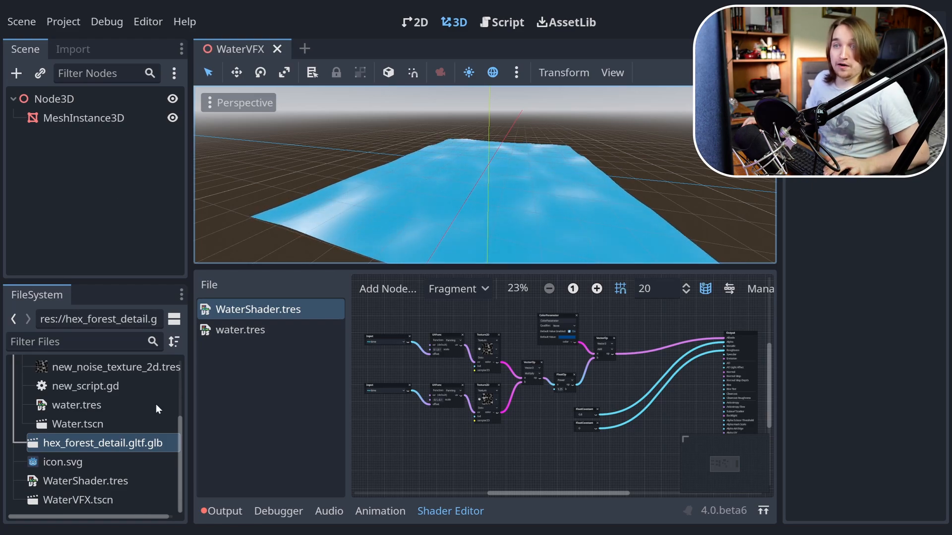
Instantiate hex_forest_detail.gltf.glb as a child in the water scene
left_click(92, 444)
right_click(104, 442)
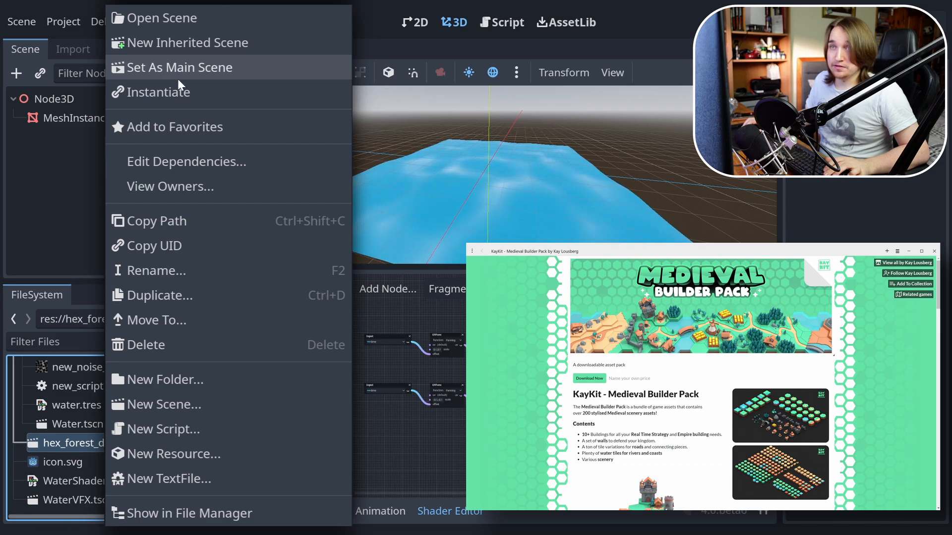
left_click(181, 94)
Sink the forest hex tile partly below the water surface, tilt it slightly and shift it off the scene centre
middle_click_drag(450, 186, 430, 191)
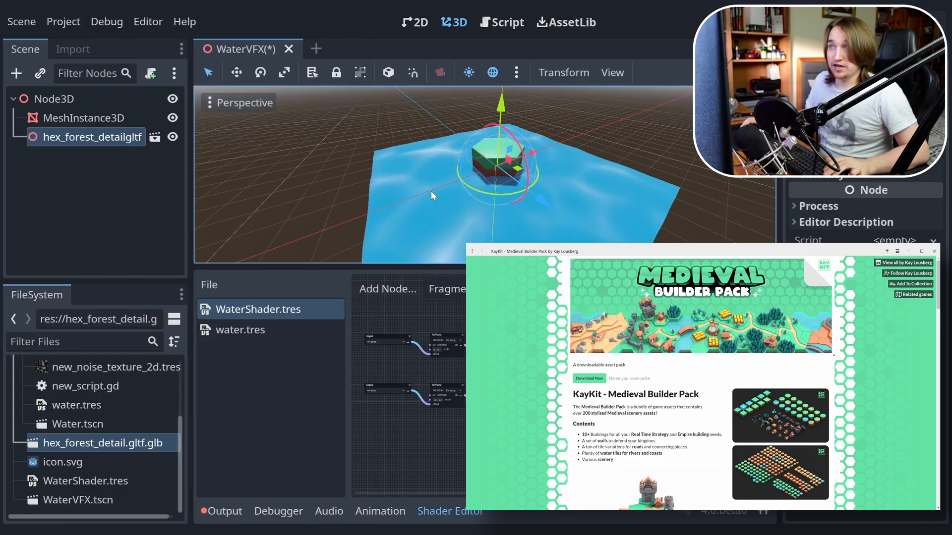
left_click_drag(502, 97, 526, 149)
middle_click_drag(531, 170, 521, 189)
left_click_drag(539, 174, 506, 177)
left_click_drag(449, 131, 451, 136)
Add a MeshInstance3D under the root Node3D and assign it a new SphereMesh
left_click(52, 100)
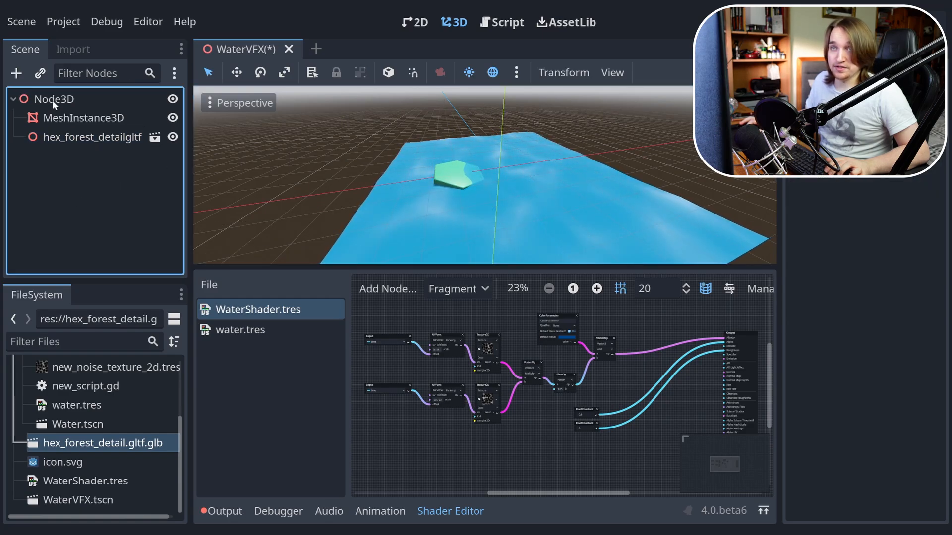
key("ctrl+a")
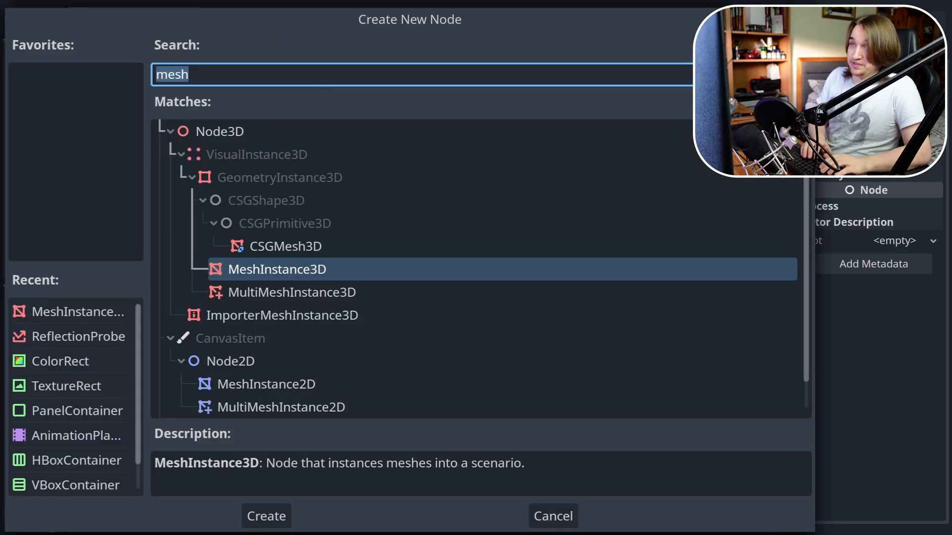
type("mesh")
key("Return")
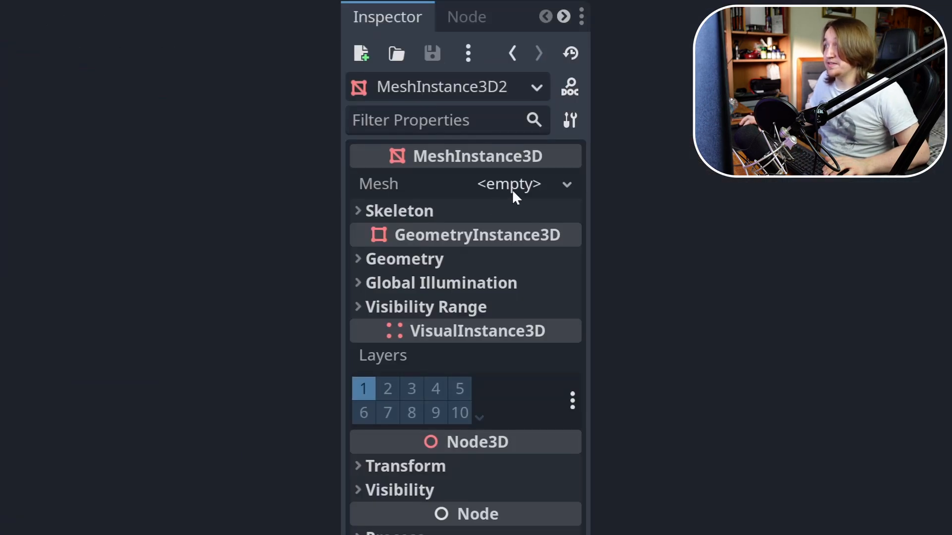
left_click(512, 190)
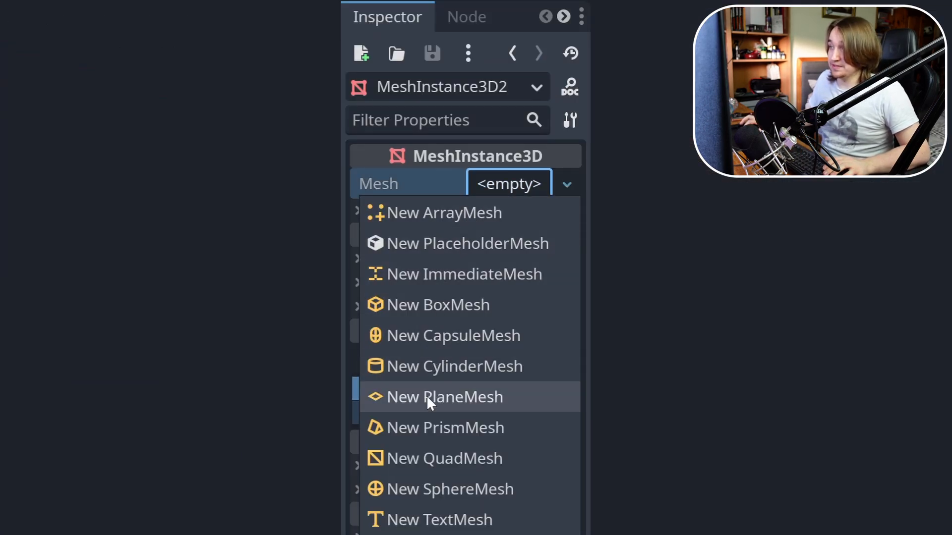
left_click(434, 488)
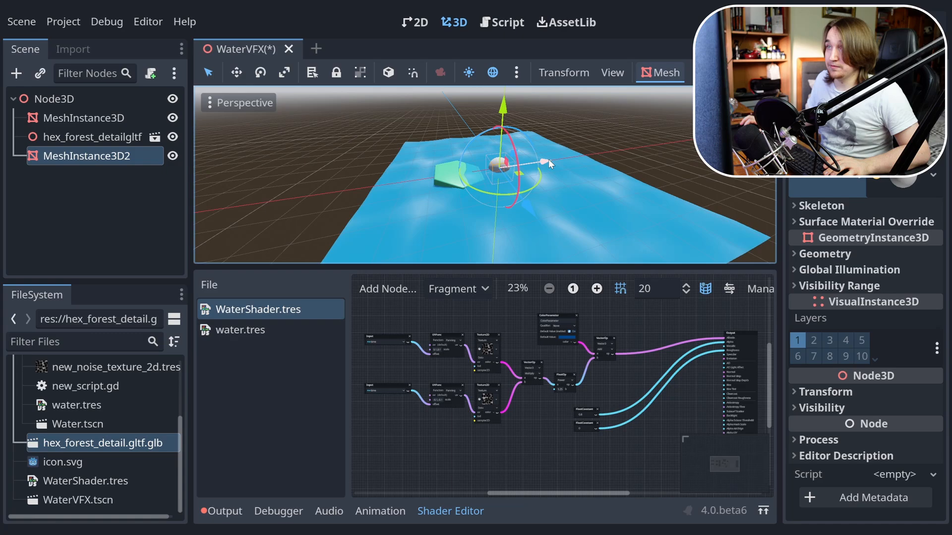
Scale the sphere uniformly to 2 and move it across the water to about x 1.59, z -1.8
left_click_drag(549, 159, 592, 159)
left_click(822, 397)
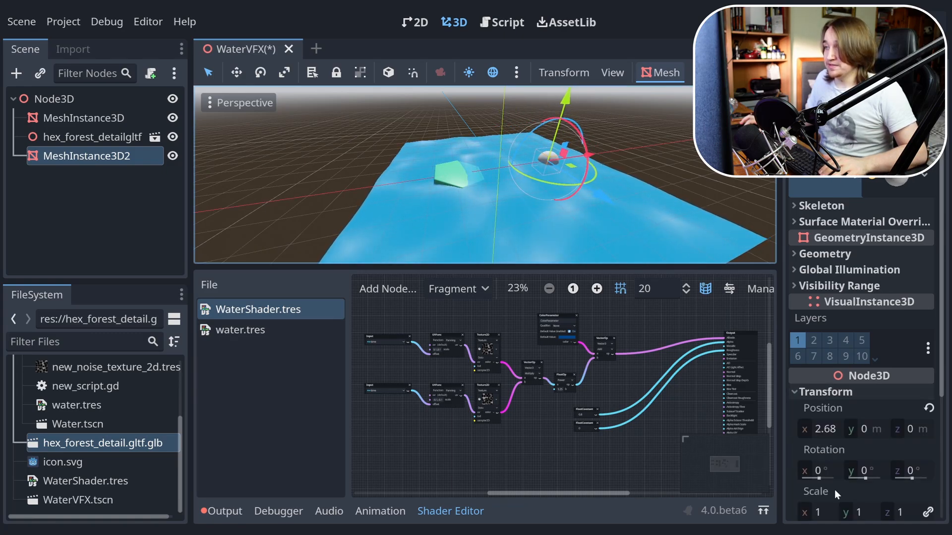
left_click(824, 512)
type("2")
key("Return")
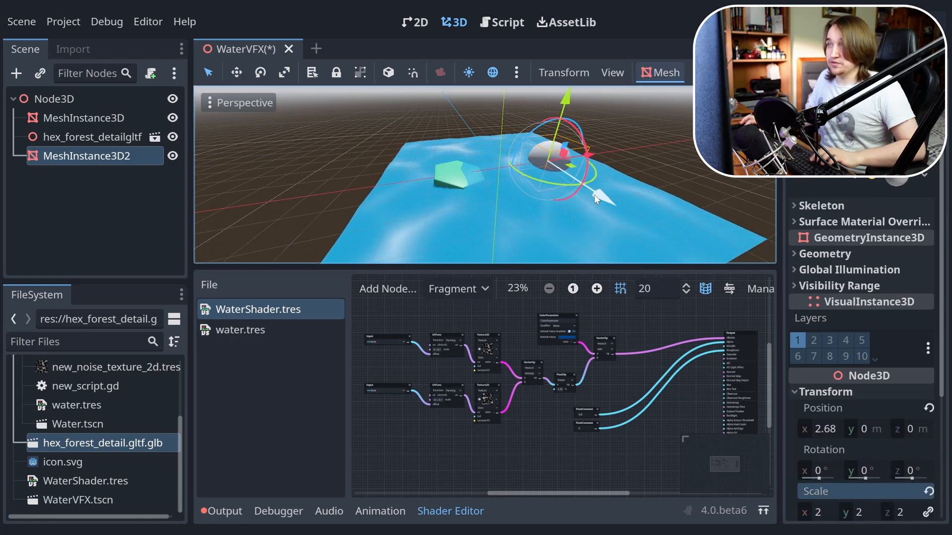
left_click_drag(593, 195, 565, 144)
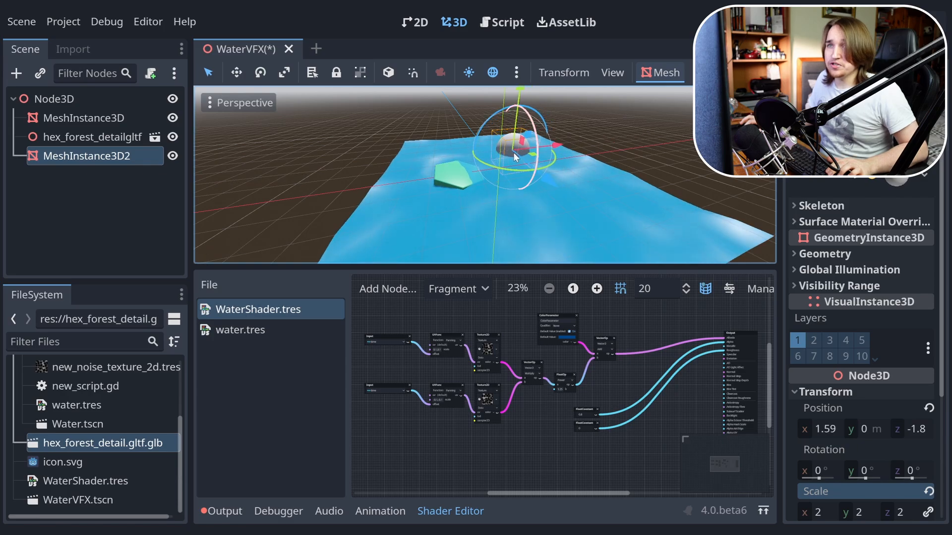
Duplicate the forest hex tile and move the copy away from the original to about x -0.03, z 2.77
left_click(40, 128)
key("ctrl+d")
middle_click_drag(504, 230, 387, 232)
left_click_drag(408, 190, 325, 203)
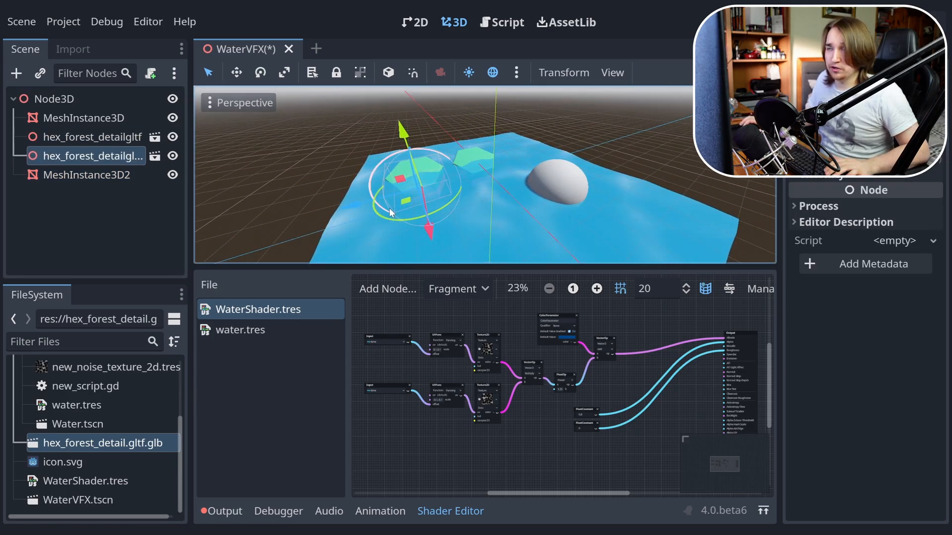
left_click_drag(433, 239, 463, 317)
Scale the duplicated hex tile uniformly, trying 2 first and settling on 1.5
middle_click_drag(489, 227, 565, 233)
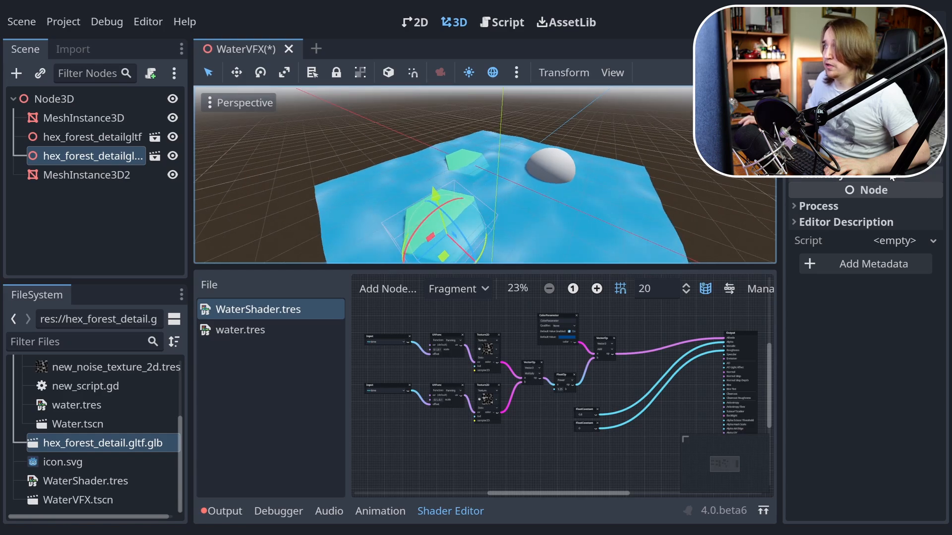
left_click(823, 159)
left_click(840, 282)
type("2")
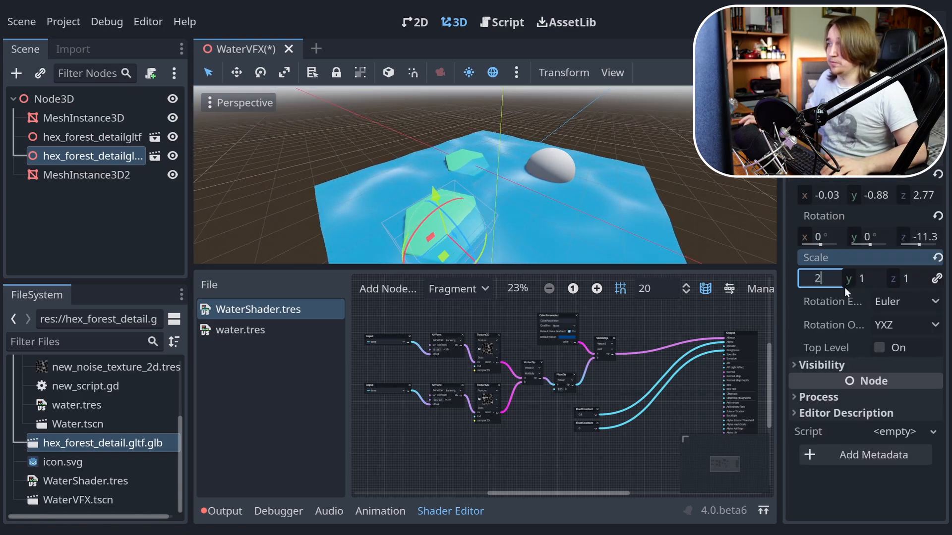
key("Return")
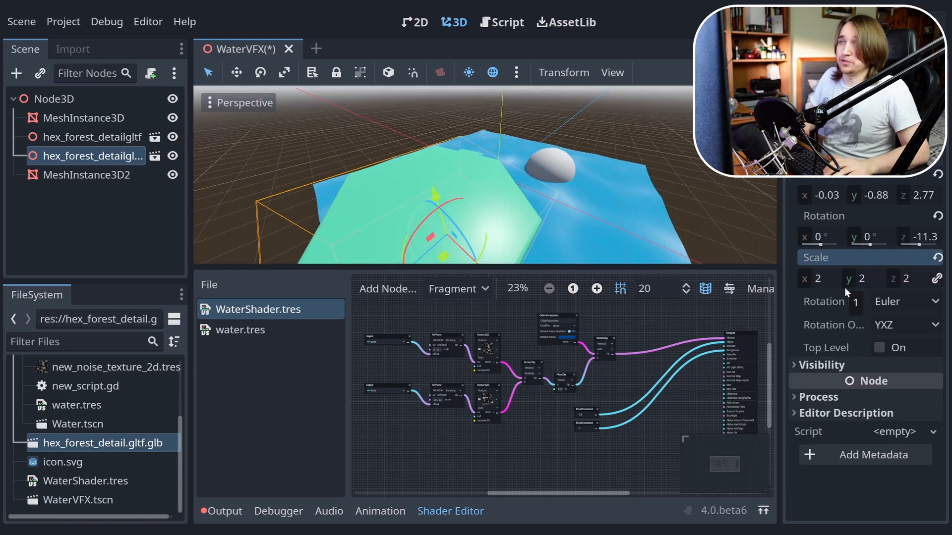
left_click(819, 284)
type("1.5")
key("Return")
Move the duplicated tile to about x 1.49 and rotate it to about -30.5°, 71.5°, -46°, leaving it deselected
scroll(551, 140, "down", 2)
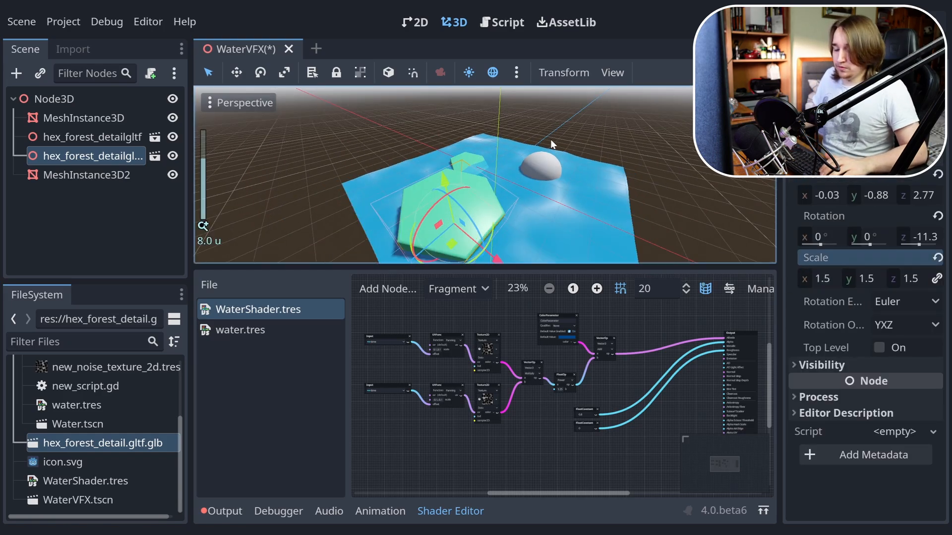
scroll(550, 140, "down", 5)
left_click_drag(429, 201, 448, 177)
left_click_drag(442, 239, 488, 168)
left_click_drag(499, 247, 531, 263)
scroll(525, 233, "up", 8)
middle_click_drag(525, 223, 492, 189)
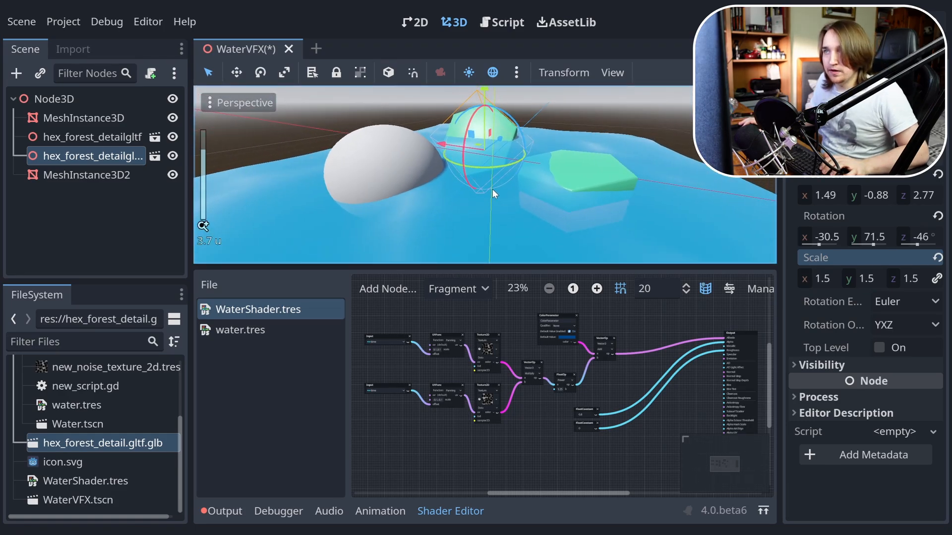
scroll(493, 187, "down", 4)
left_click(586, 103)
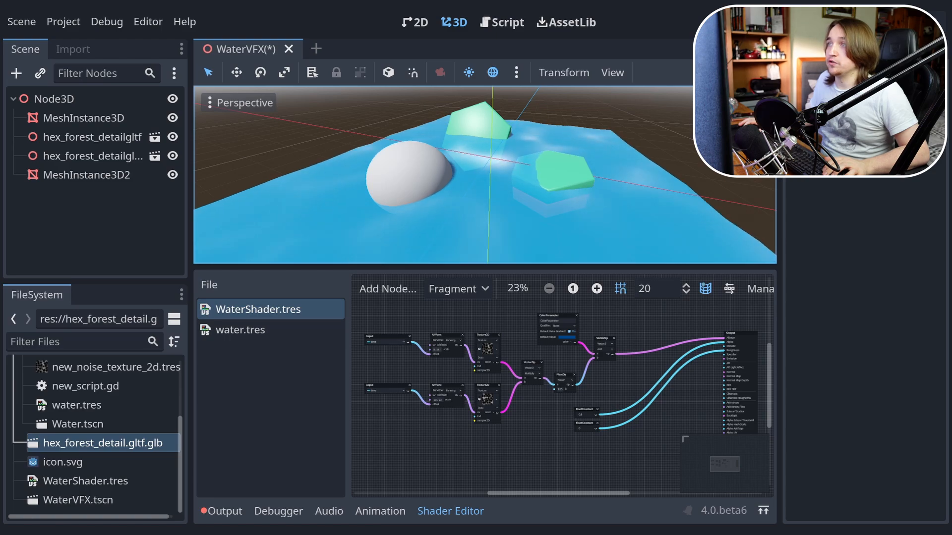
Hide the side docks so the 3D viewport and shader graph fill the window, framing both
left_click(767, 49)
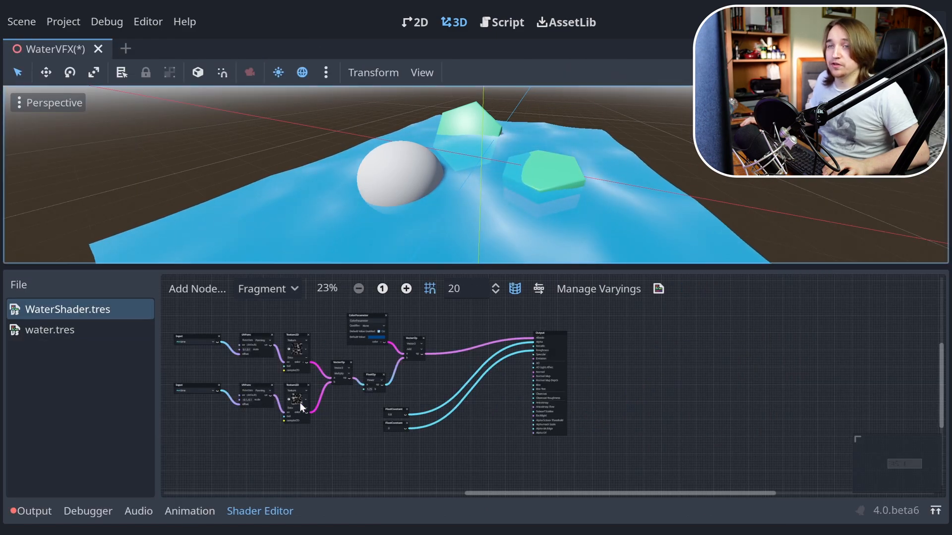
middle_click_drag(394, 450, 582, 477)
middle_click_drag(380, 186, 339, 167)
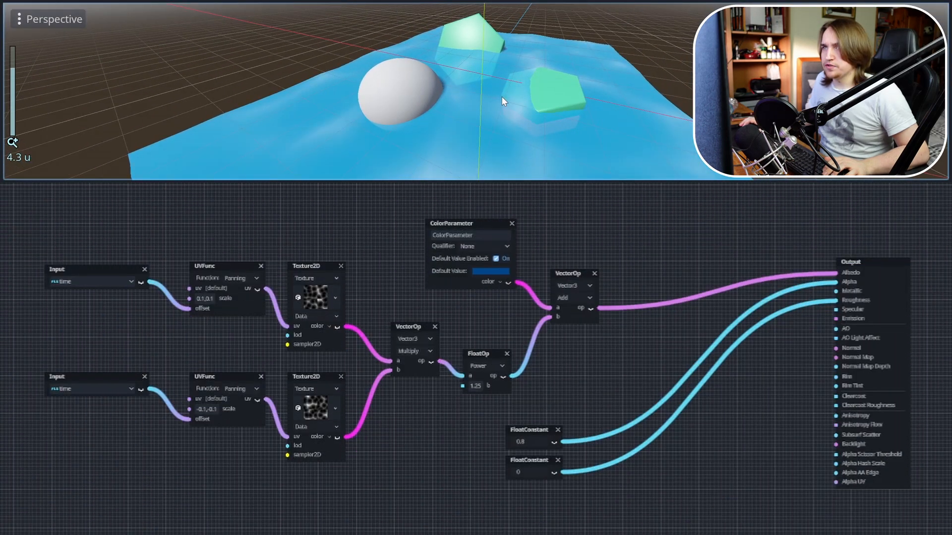
scroll(501, 97, "up", 3)
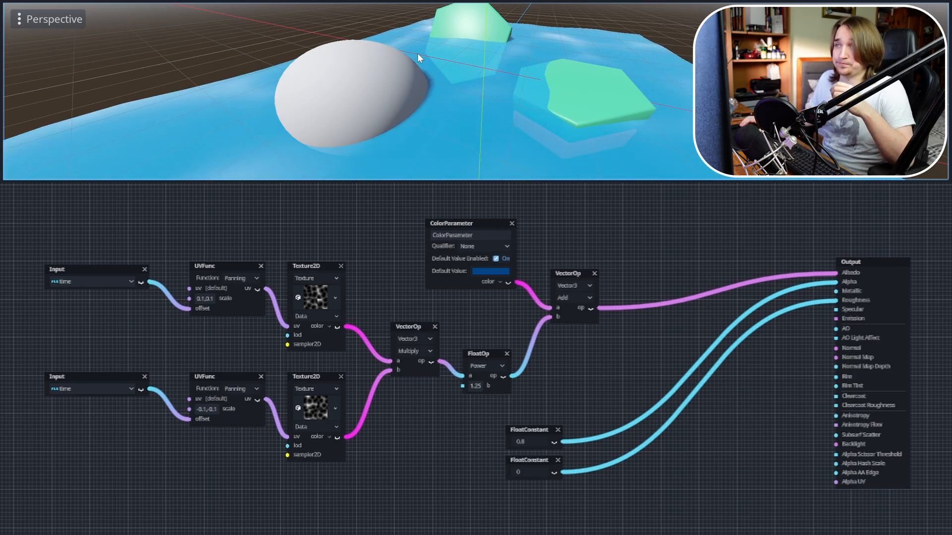
Add a ProximityFade node in the empty graph area above the ColorParameter node
middle_click_drag(337, 263, 233, 318)
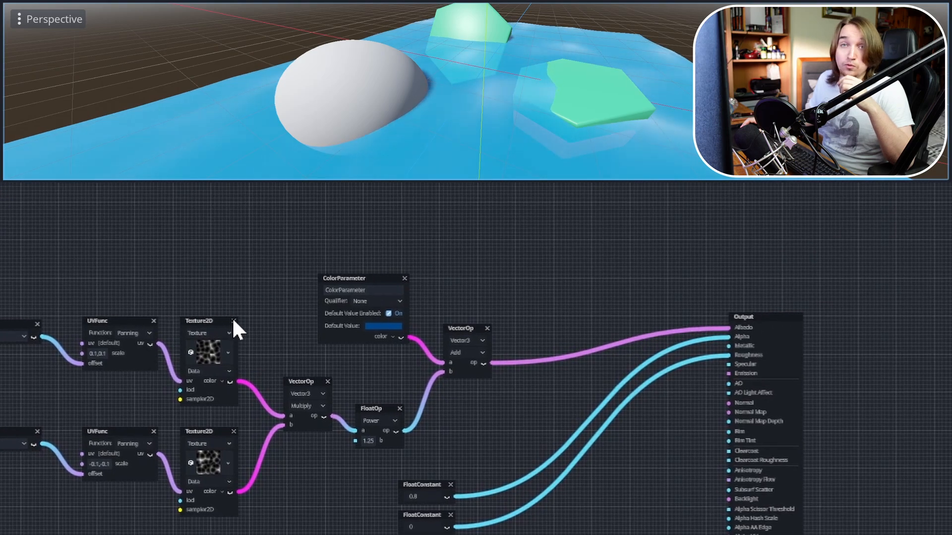
scroll(216, 301, "up", 1)
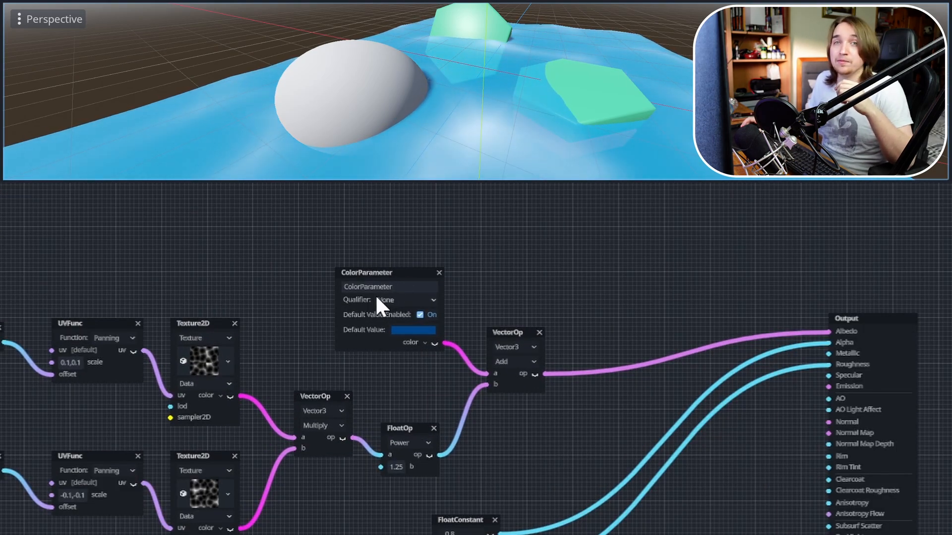
middle_click_drag(261, 229, 327, 212)
scroll(362, 279, "up", 1)
scroll(362, 277, "up", 3)
middle_click_drag(260, 247, 386, 462)
right_click(311, 195)
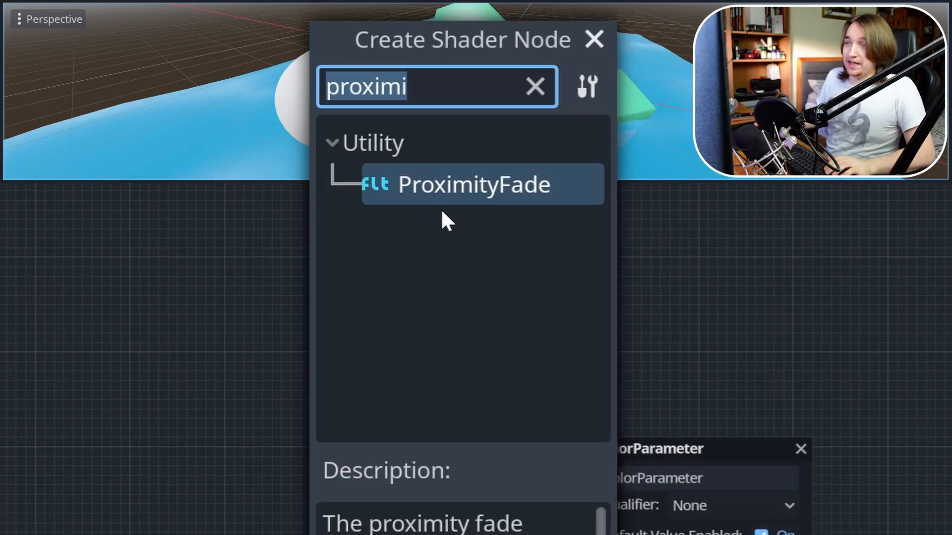
double_click(489, 182)
left_click(359, 206)
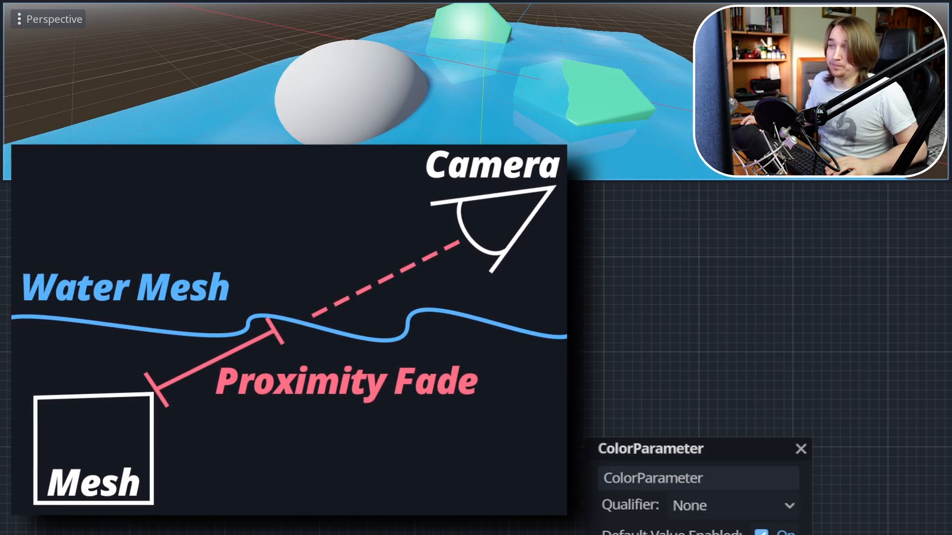
Connect the ProximityFade node's fade output directly to the shader output's Albedo to preview the effect
scroll(336, 281, "down", 4)
middle_click_drag(400, 324, 316, 284)
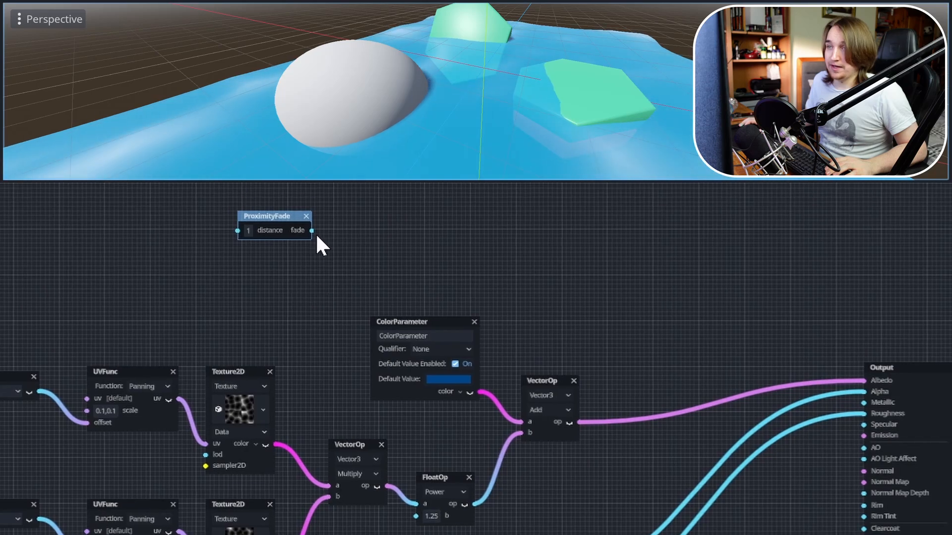
scroll(316, 235, "down", 1)
middle_click_drag(317, 235, 258, 256)
scroll(293, 267, "up", 1)
scroll(314, 279, "up", 2)
middle_click_drag(318, 286, 169, 271)
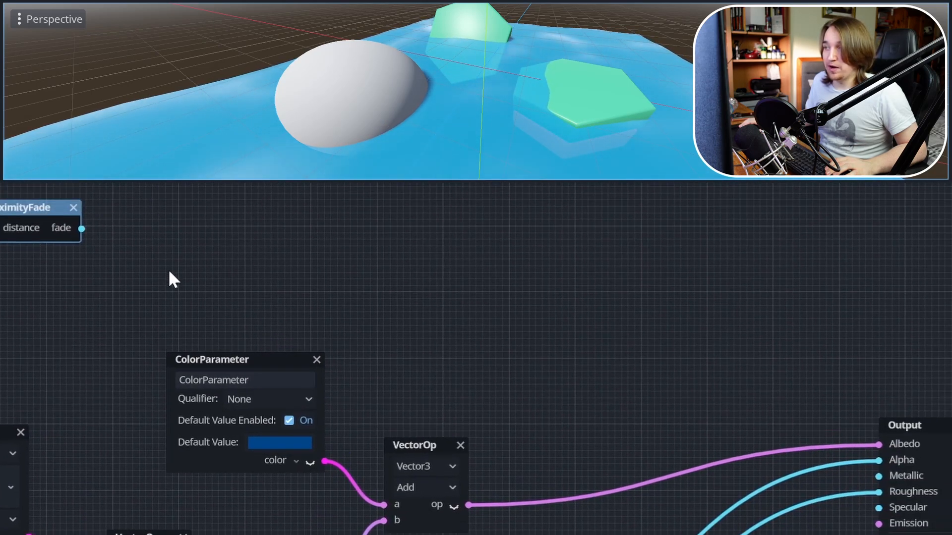
left_click_drag(82, 228, 877, 447)
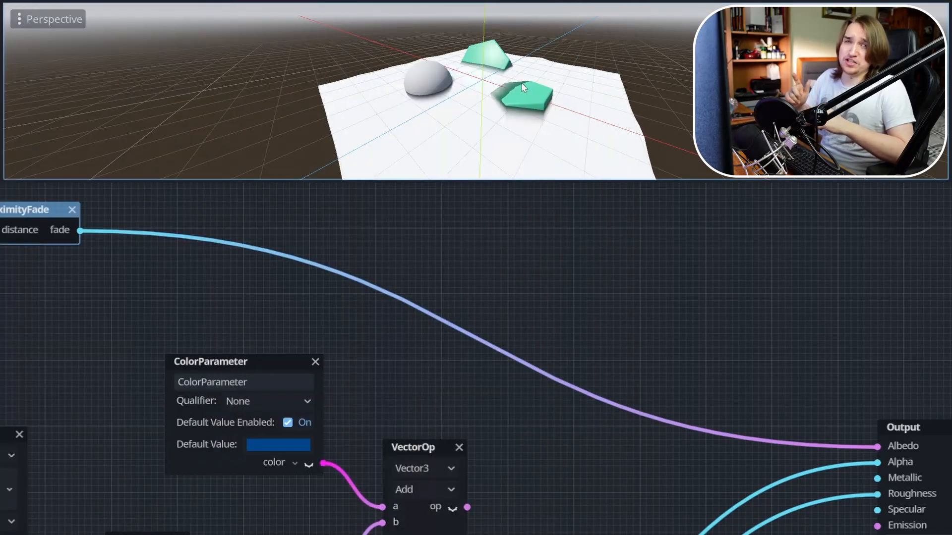
Add a float OneMinus function node fed by the ProximityFade node's fade output
middle_click_drag(241, 329, 406, 389)
scroll(353, 331, "up", 3)
middle_click_drag(293, 328, 305, 376)
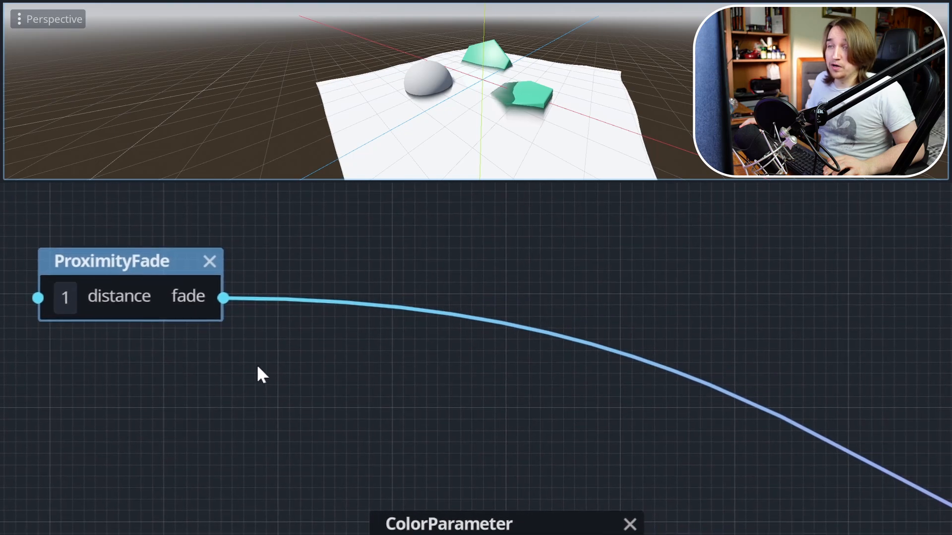
scroll(265, 347, "down", 1)
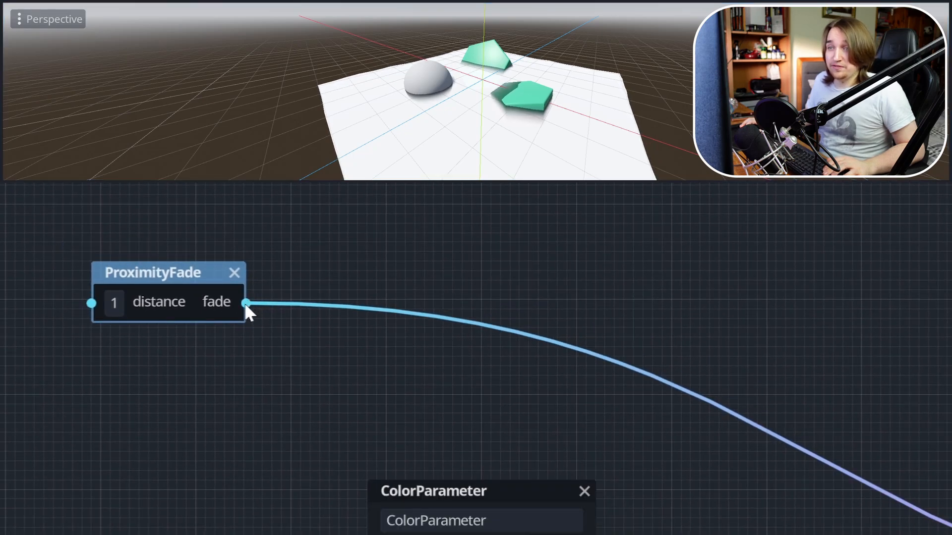
left_click_drag(245, 302, 429, 322)
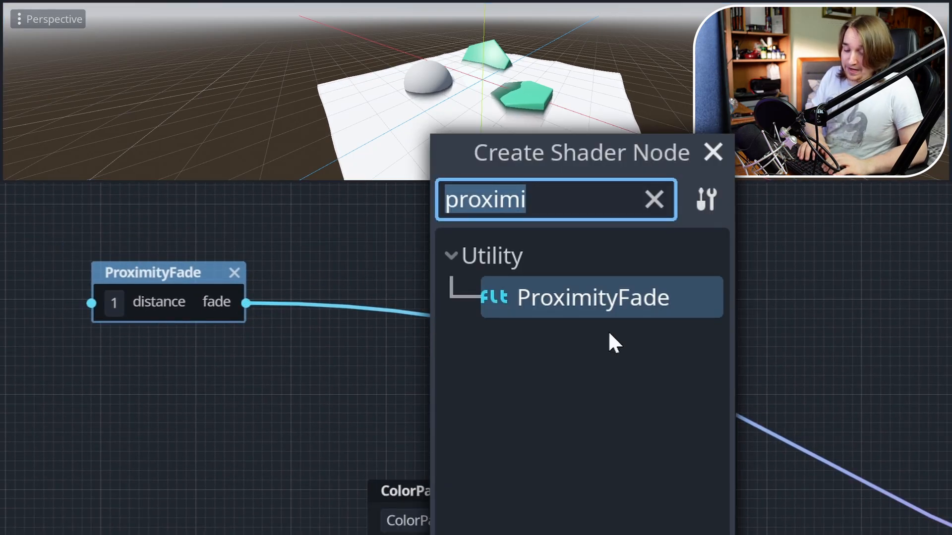
type("one")
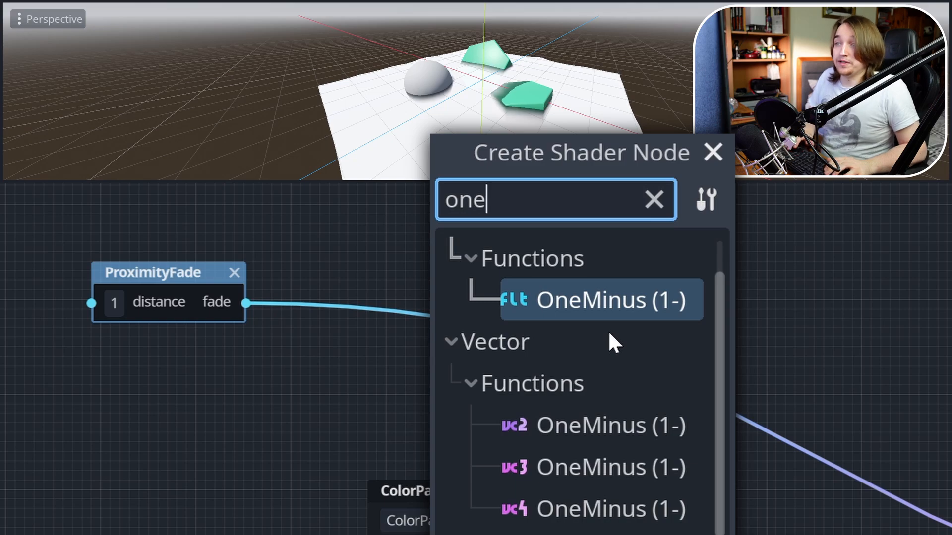
key("Return")
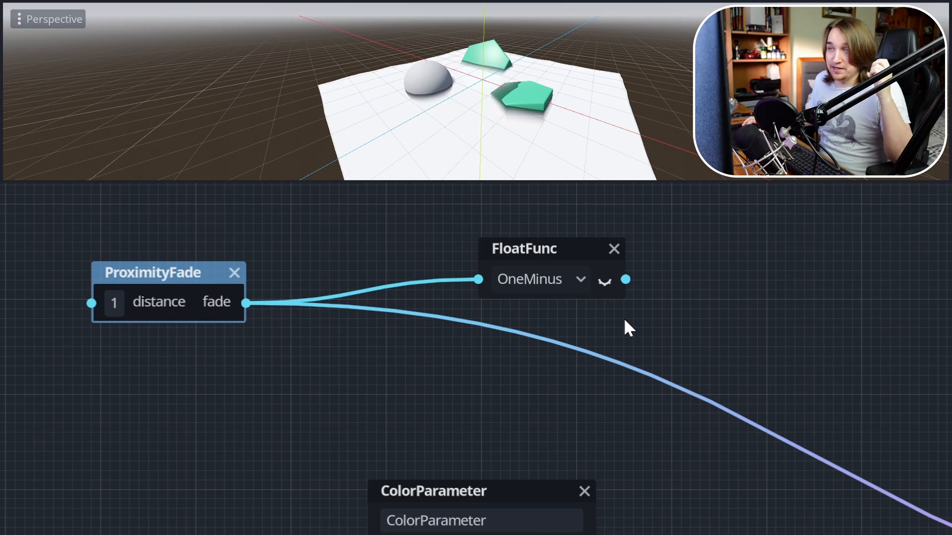
Connect the OneMinus result to the shader output's Albedo and inspect the inverted fade around the submerged objects
scroll(627, 325, "down", 4)
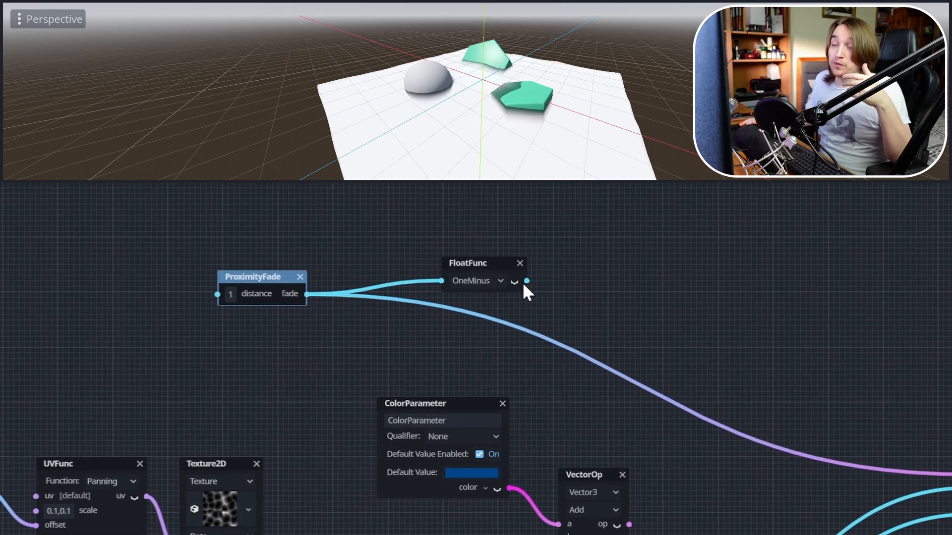
left_click_drag(526, 284, 584, 307)
scroll(575, 316, "up", 3)
middle_click_drag(575, 316, 340, 240)
scroll(288, 224, "down", 1)
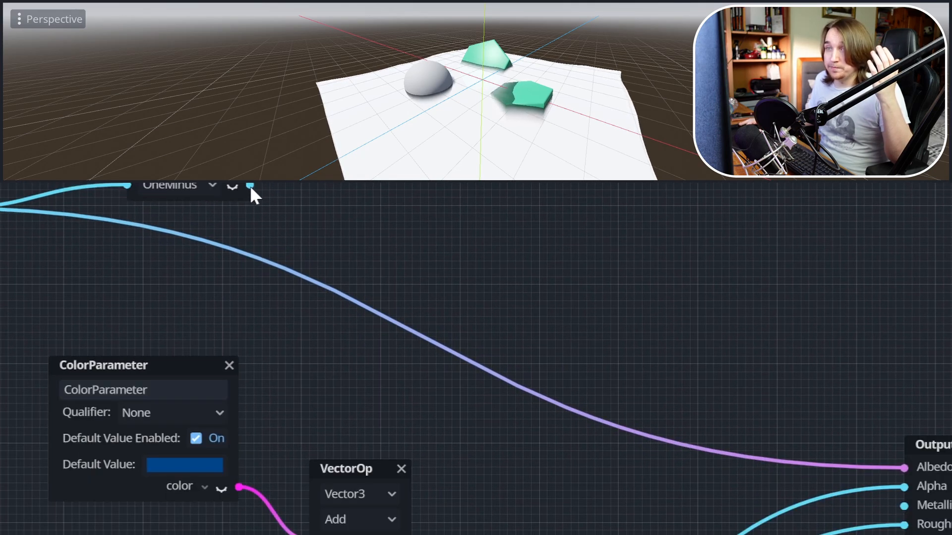
left_click_drag(249, 185, 900, 464)
middle_click_drag(433, 129, 951, 276)
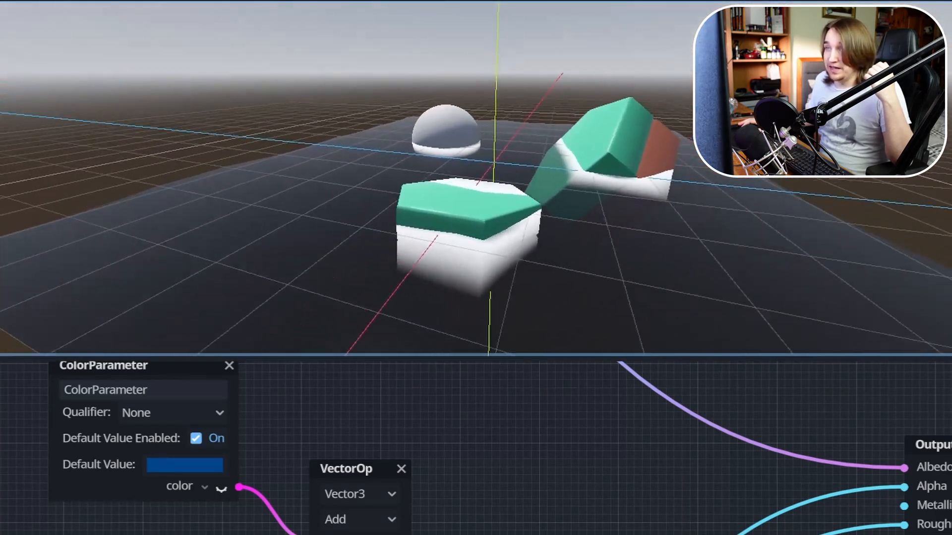
middle_click_drag(377, 178, 585, 201)
middle_click_drag(583, 62, 560, 253)
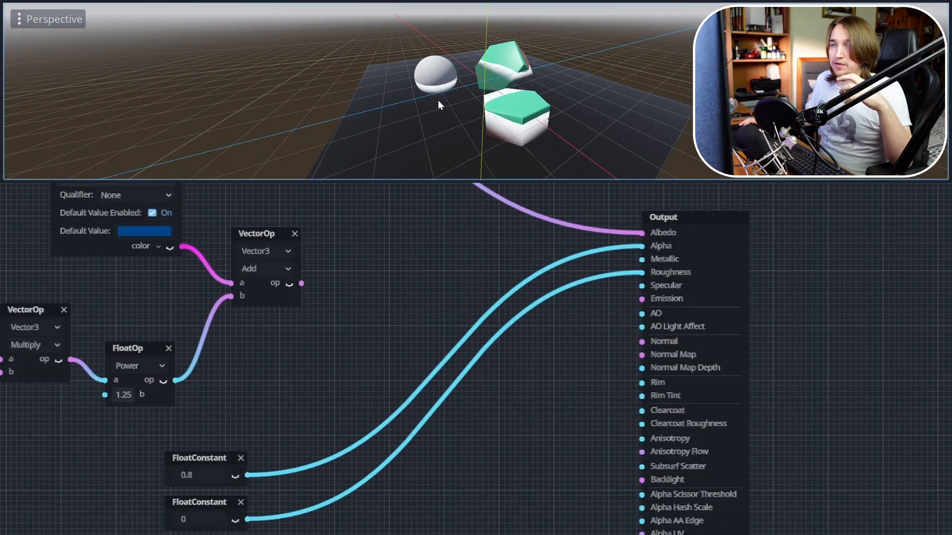
middle_click_drag(480, 125, 555, 117)
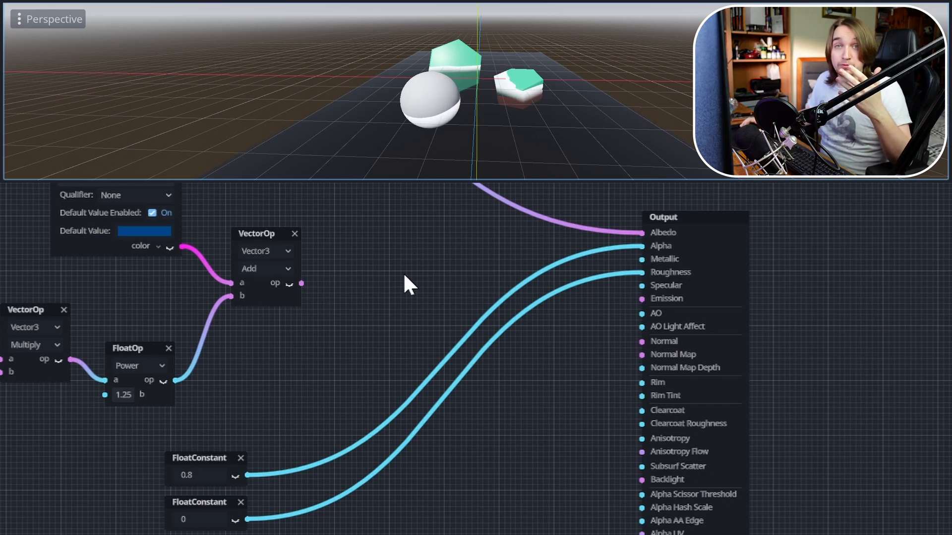
Add a Vector3 Add operator node with its first input fed by the OneMinus output
middle_click_drag(373, 280, 520, 463)
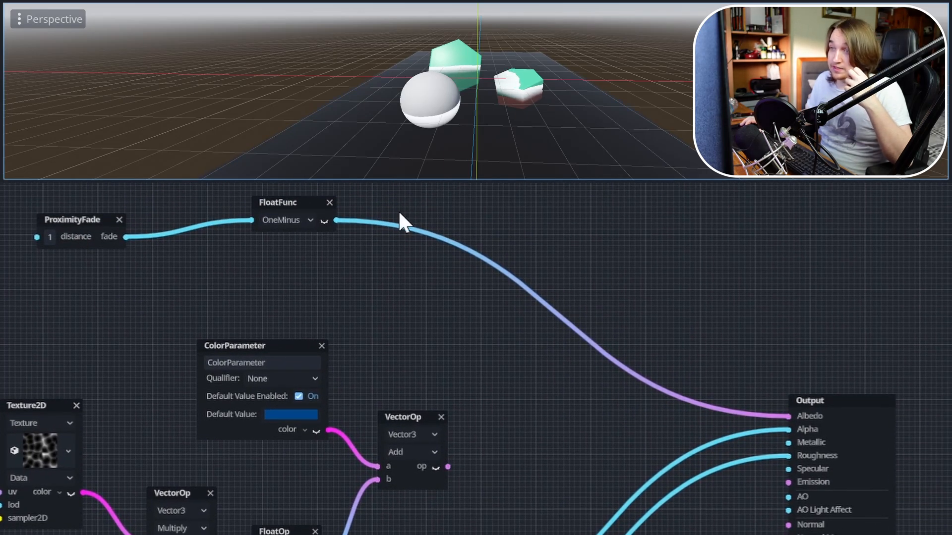
left_click_drag(336, 220, 583, 290)
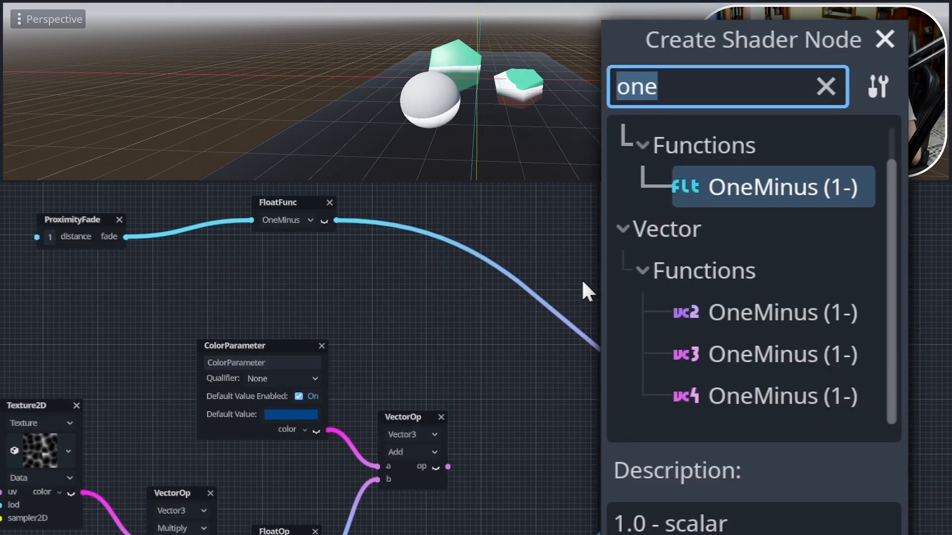
type("add")
key("Down")
key("Down")
key("Down")
key("Down")
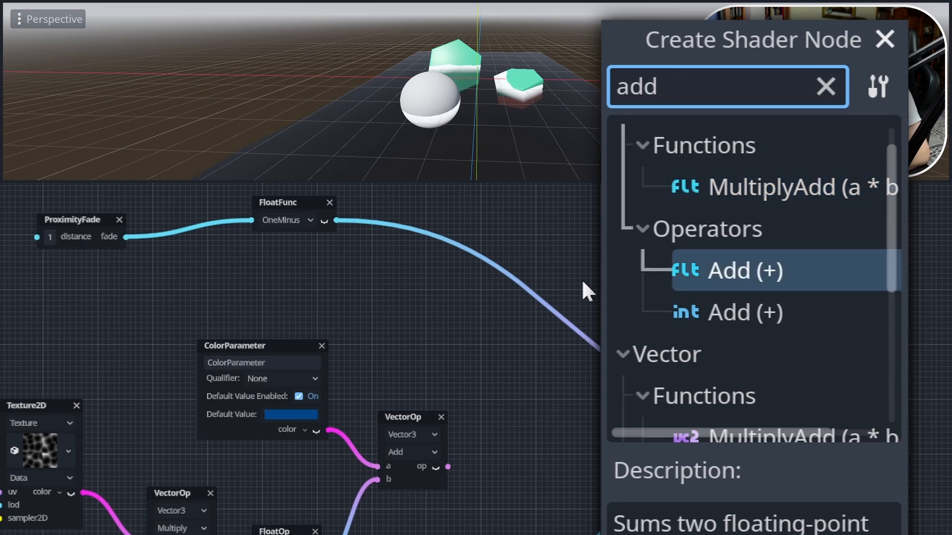
key("Down")
key("Down")
key("Down")
key("Down")
key("Return")
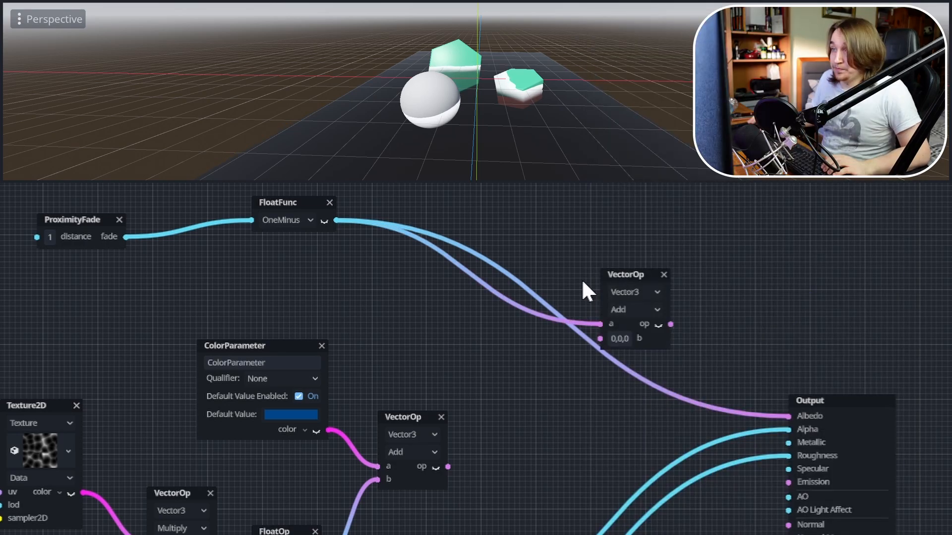
Connect the water colour's VectorOp result to the new Add node's b input and the sum to Albedo, and inspect the foam edges
left_click_drag(448, 467, 597, 337)
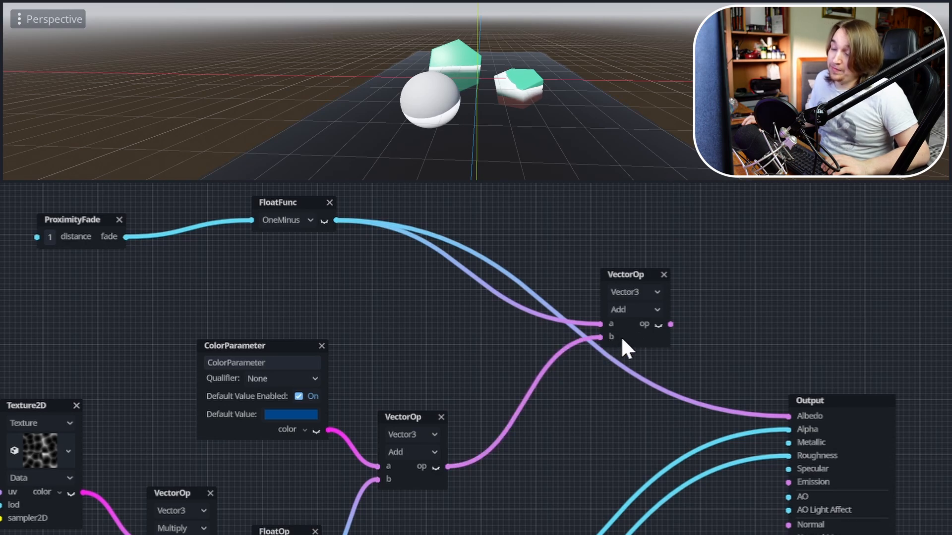
left_click_drag(672, 324, 789, 417)
middle_click_drag(573, 164, 386, 145)
middle_click_drag(297, 287, 271, 280)
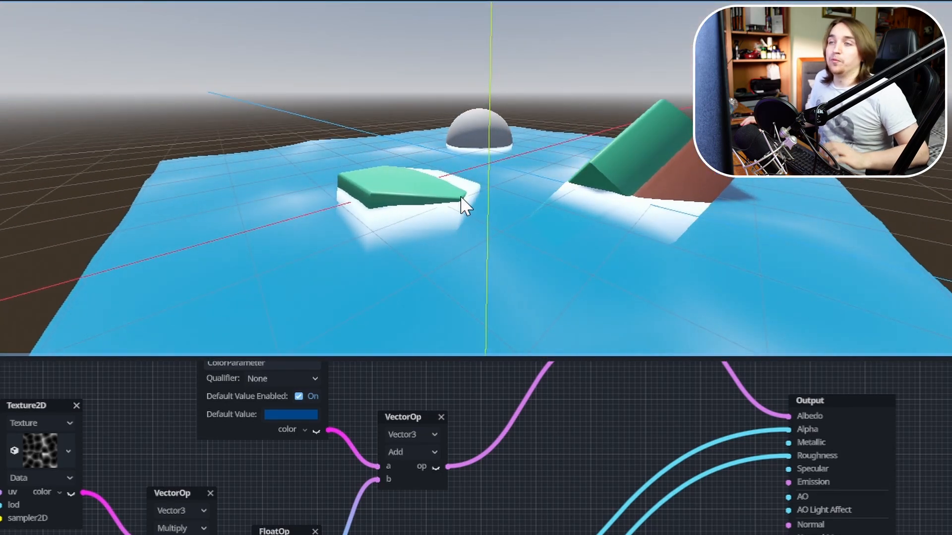
middle_click_drag(537, 228, 792, 248)
mouse_move(534, 235)
middle_mouse_down()
mouse_move(478, 230)
mouse_move(517, 238)
middle_mouse_up()
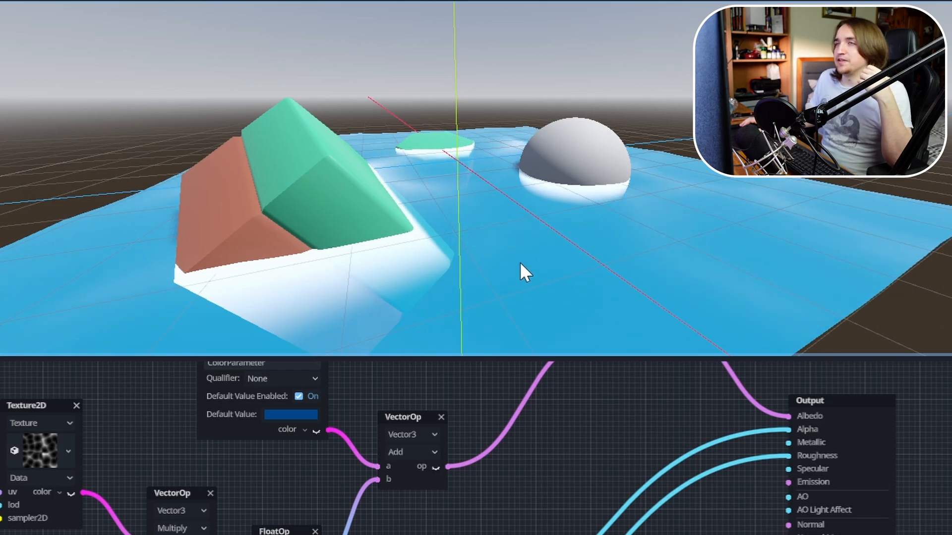
middle_click_drag(314, 250, 777, 219)
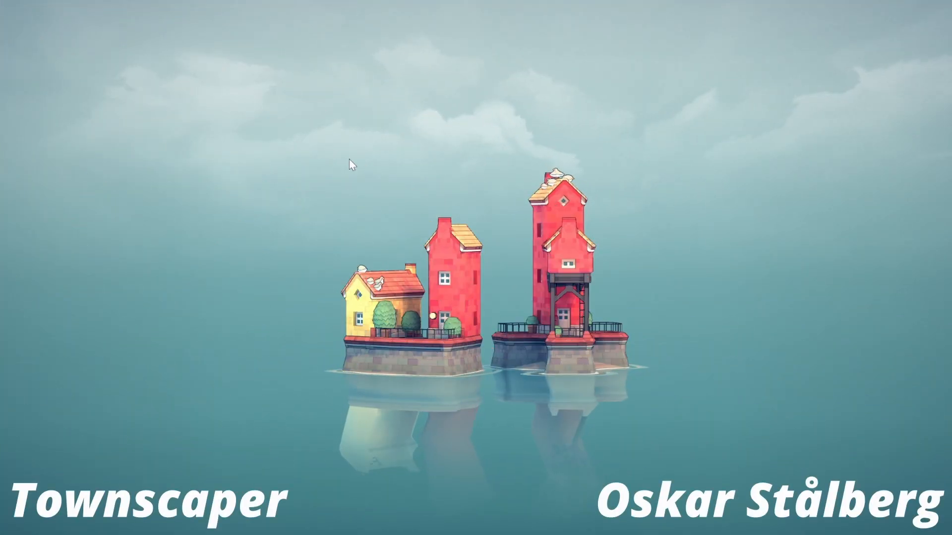
scroll(598, 392, "up", 5)
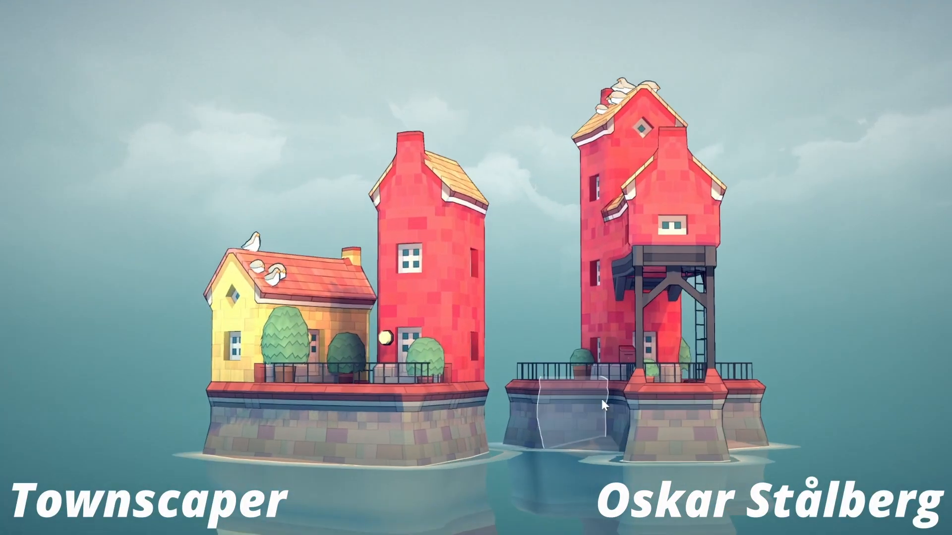
right_click_drag(600, 396, 679, 516)
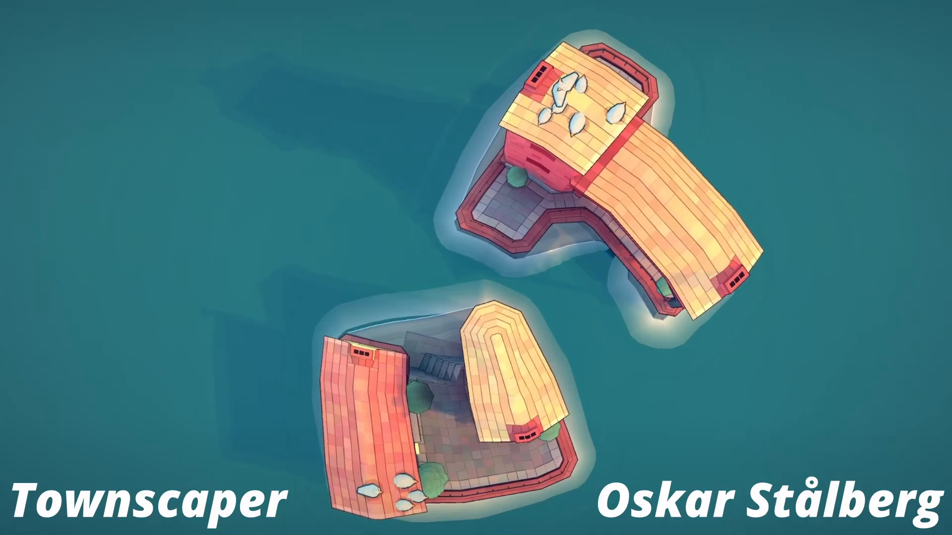
scroll(701, 462, "down", 3)
right_click_drag(701, 462, 946, 462)
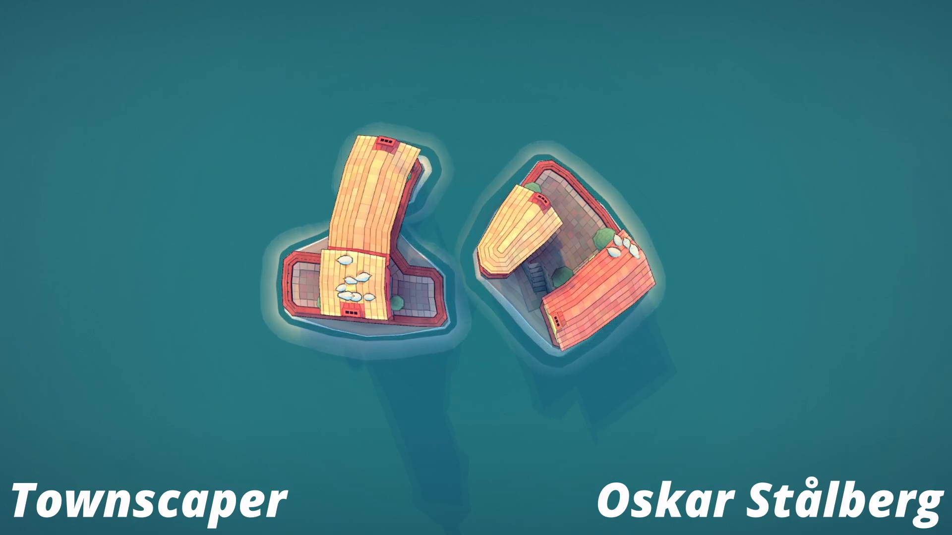
left_click(471, 262)
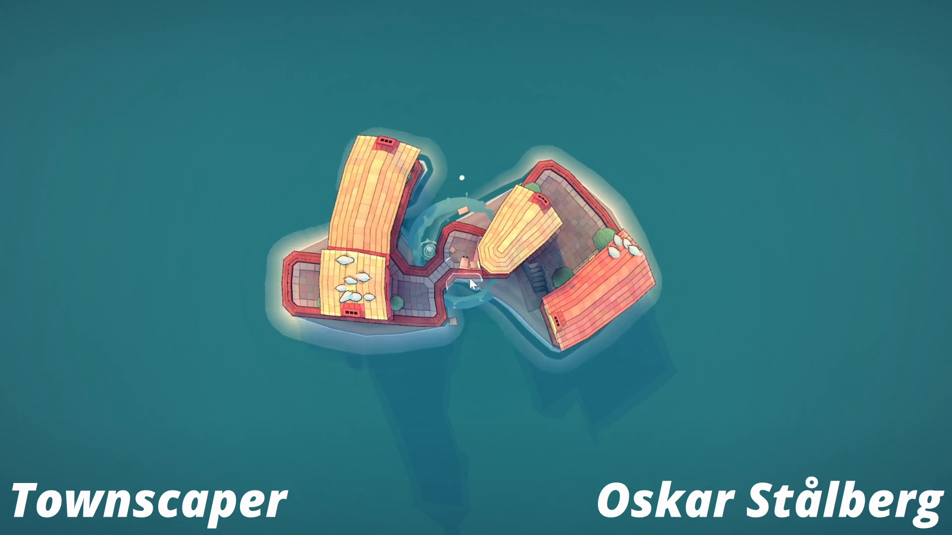
left_click(415, 246)
left_click(462, 192)
left_click(498, 196)
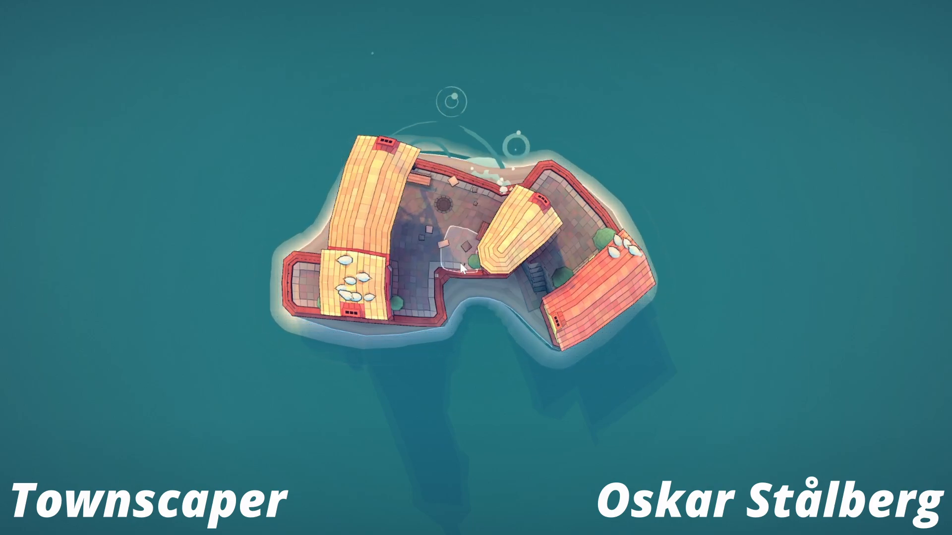
left_click(464, 296)
left_click(514, 298)
left_click(524, 336)
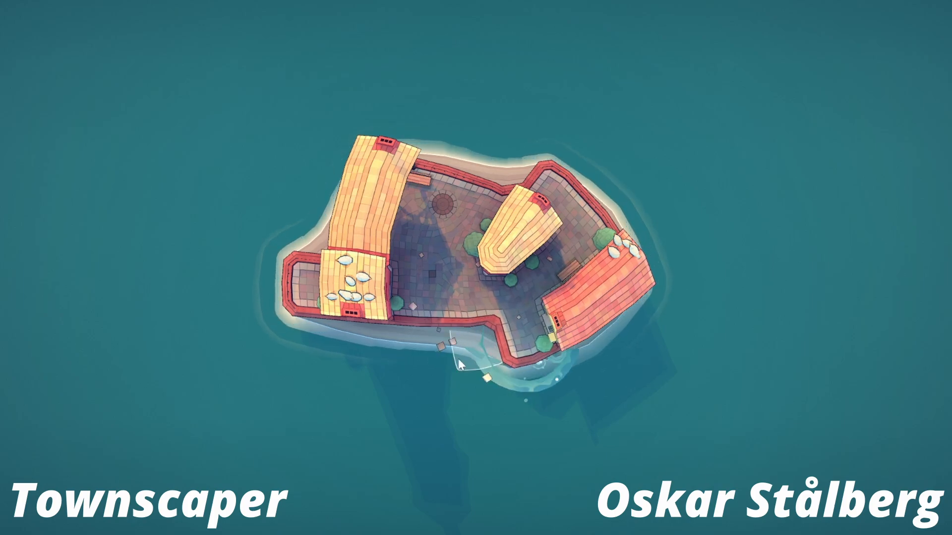
left_click(424, 349)
left_click(476, 353)
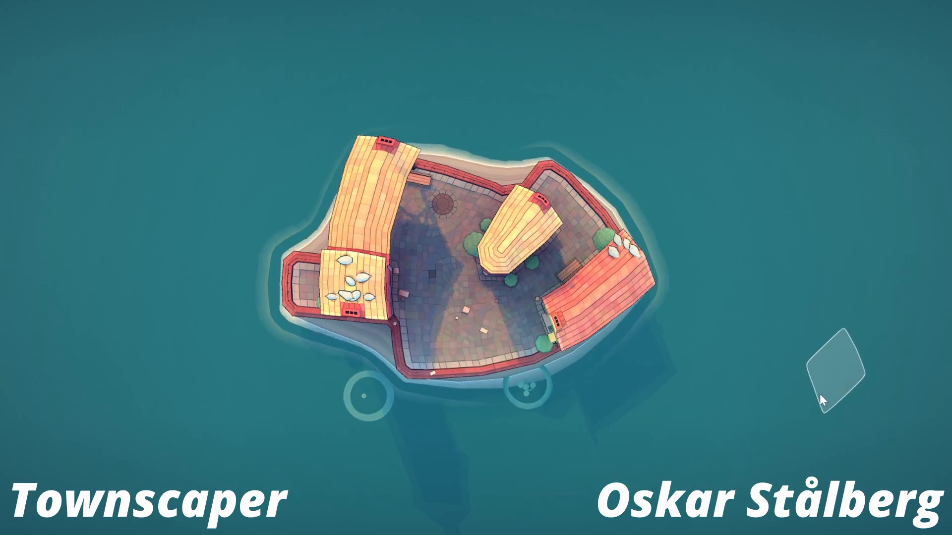
right_click_drag(819, 394, 849, 454)
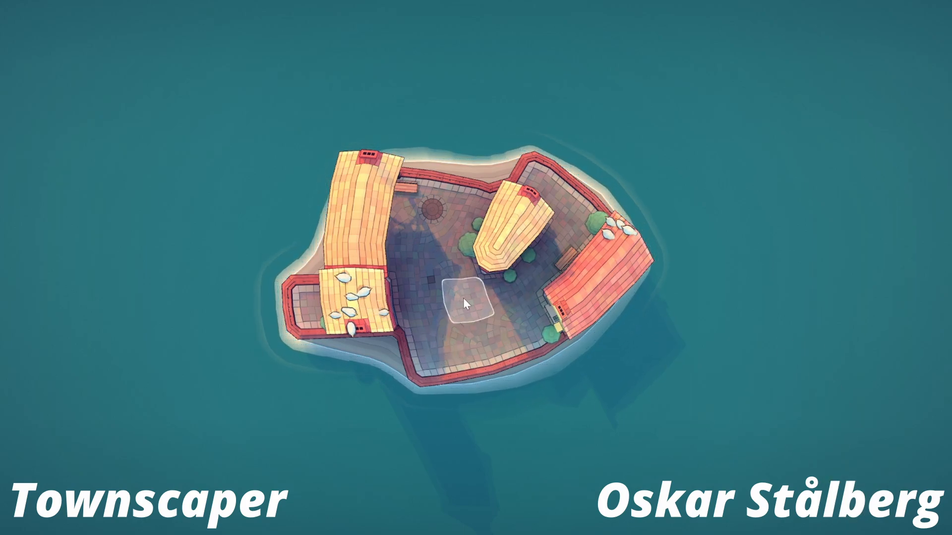
left_click(493, 254)
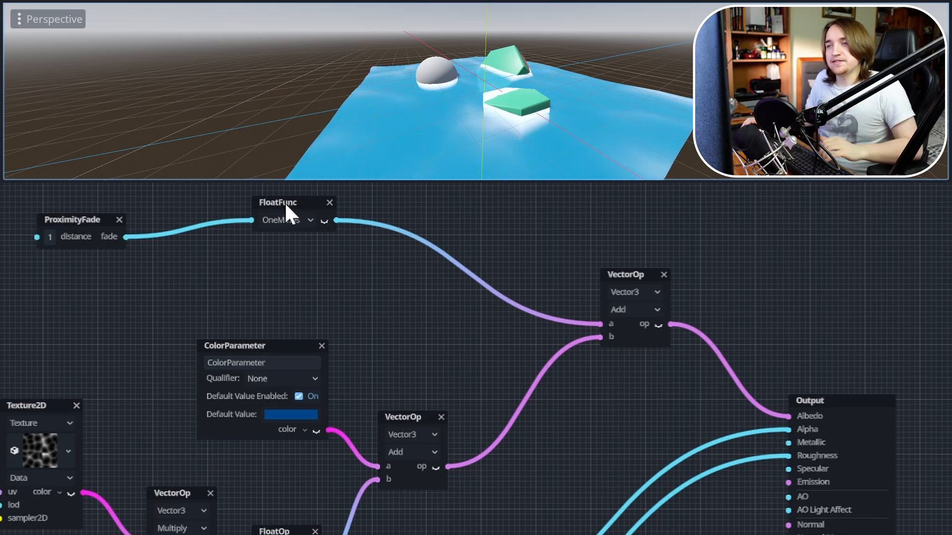
Move the OneMinus node closer to ProximityFade and add a float Sin function node in the empty area above them
left_click_drag(297, 209, 223, 220)
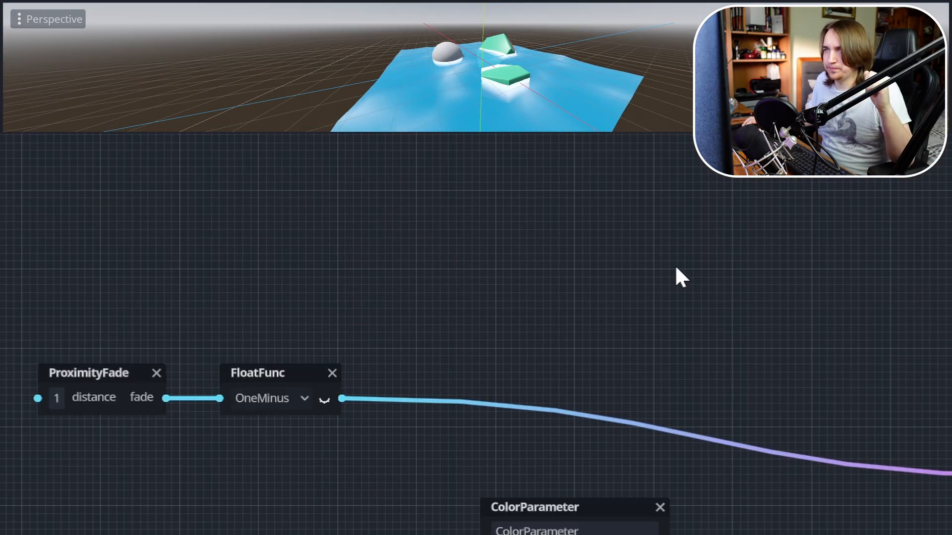
right_click(557, 183)
type("sin")
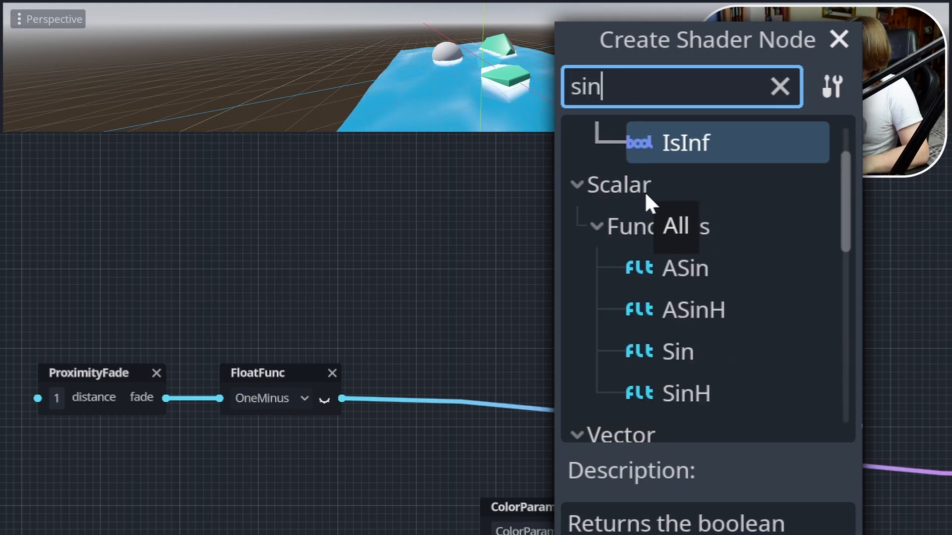
key("Down")
key("Down")
key("Down")
key("Return")
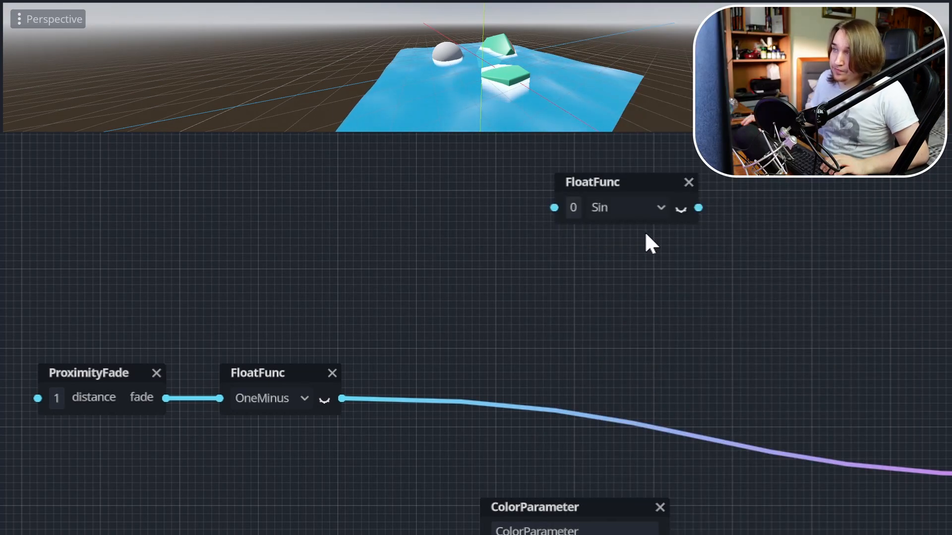
left_click_drag(642, 181, 625, 191)
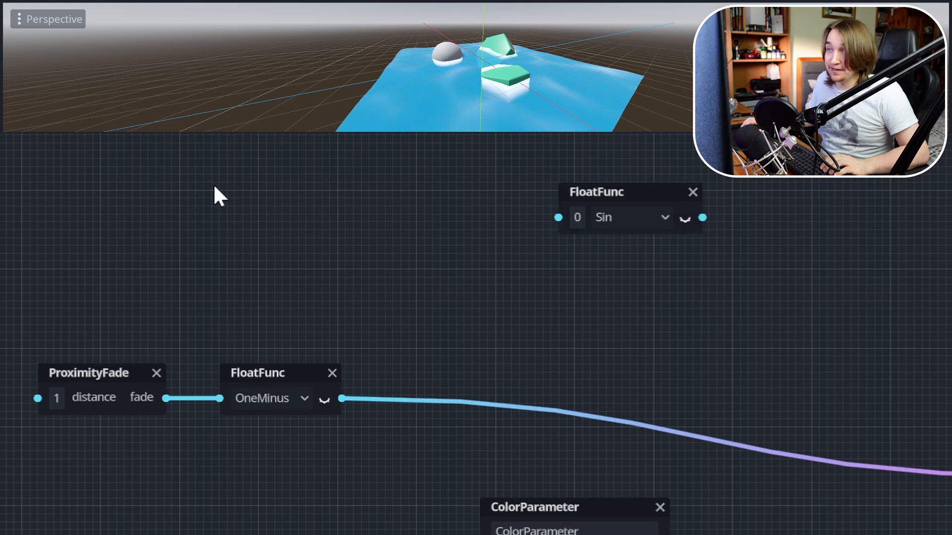
Add a time input node above ProximityFade and feed its output into a new float Add node
right_click(97, 158)
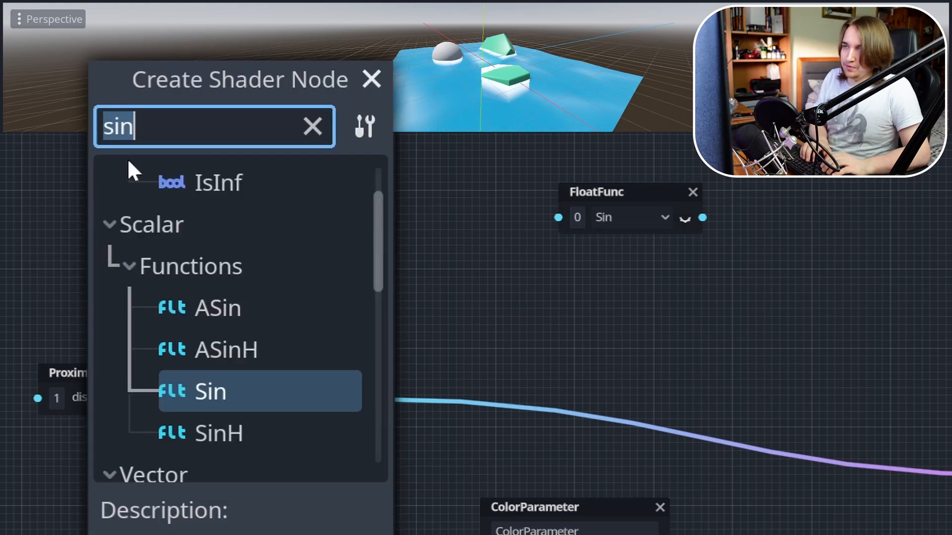
type("time")
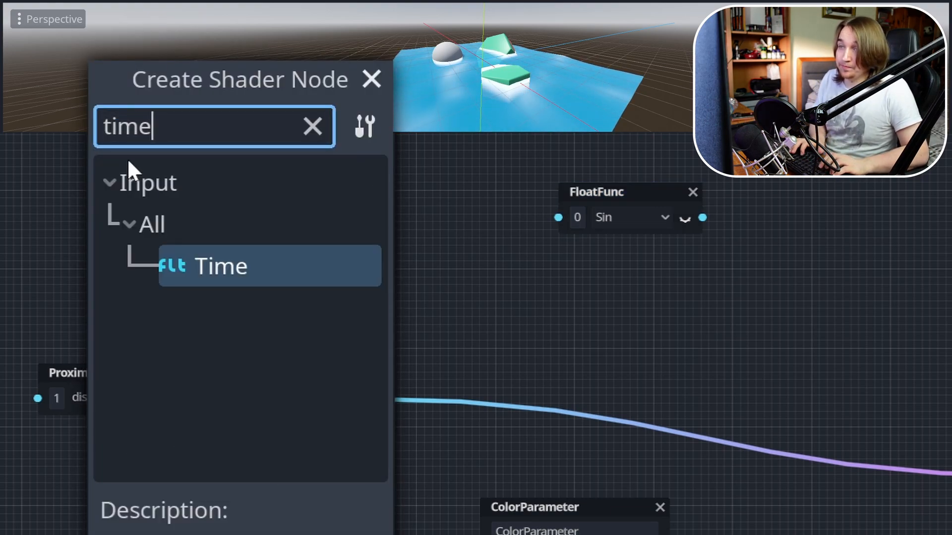
key("Return")
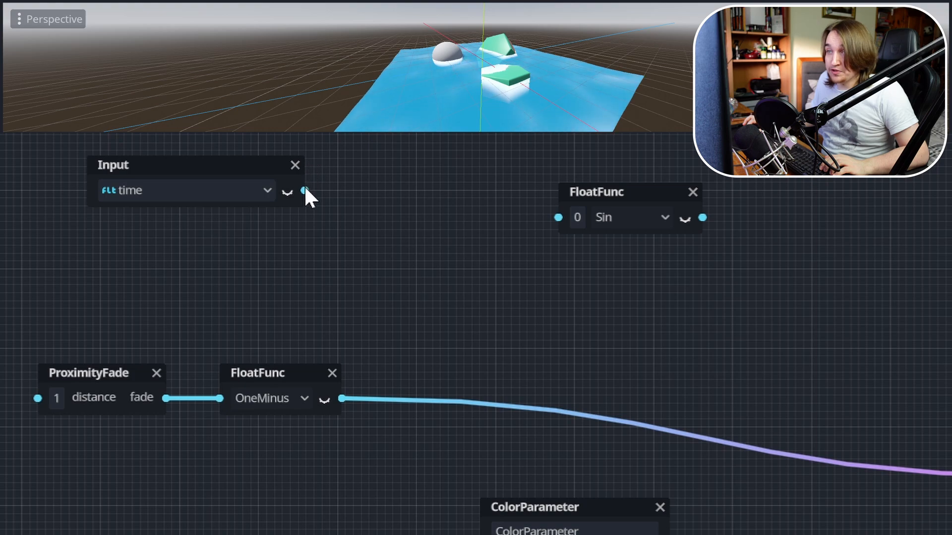
left_click_drag(409, 219, 410, 220)
type("add")
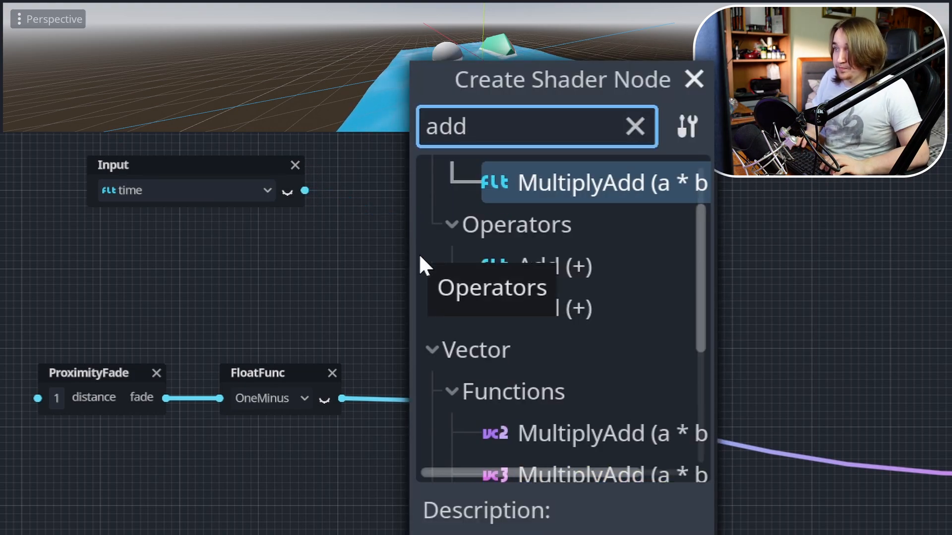
double_click(419, 256)
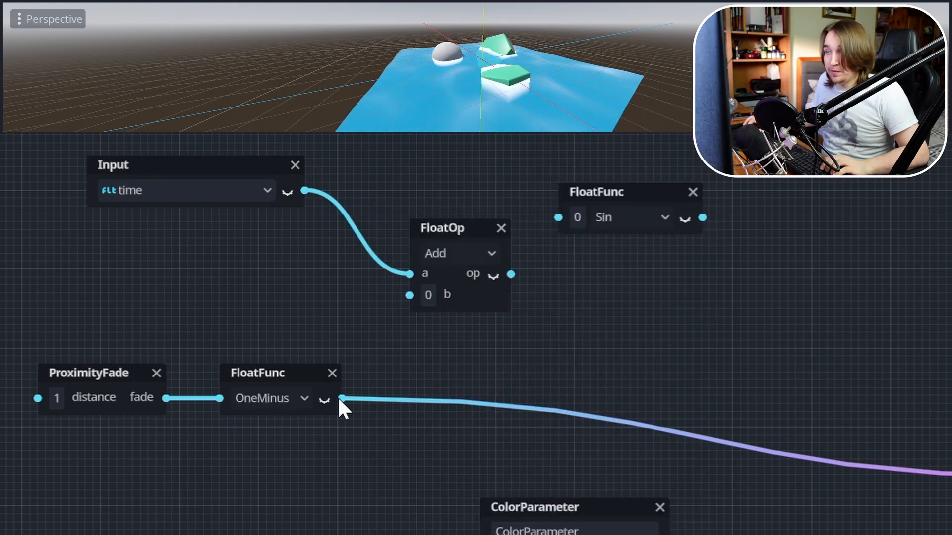
Connect the OneMinus output to the b input of the float Add node
left_click_drag(341, 398, 412, 296)
scroll(418, 260, "up", 5)
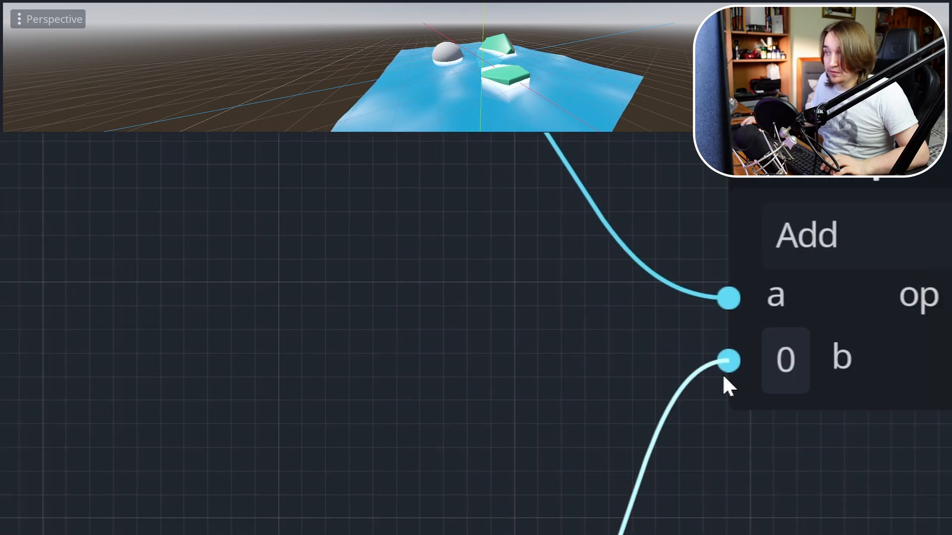
scroll(804, 398, "down", 5)
middle_click_drag(843, 436, 532, 478)
scroll(532, 478, "up", 1)
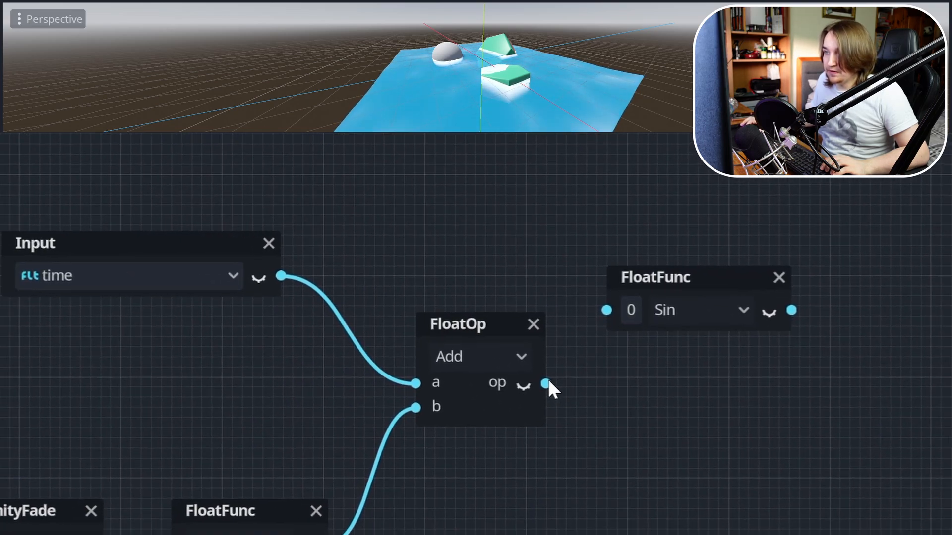
scroll(567, 381, "down", 5)
scroll(587, 377, "up", 4)
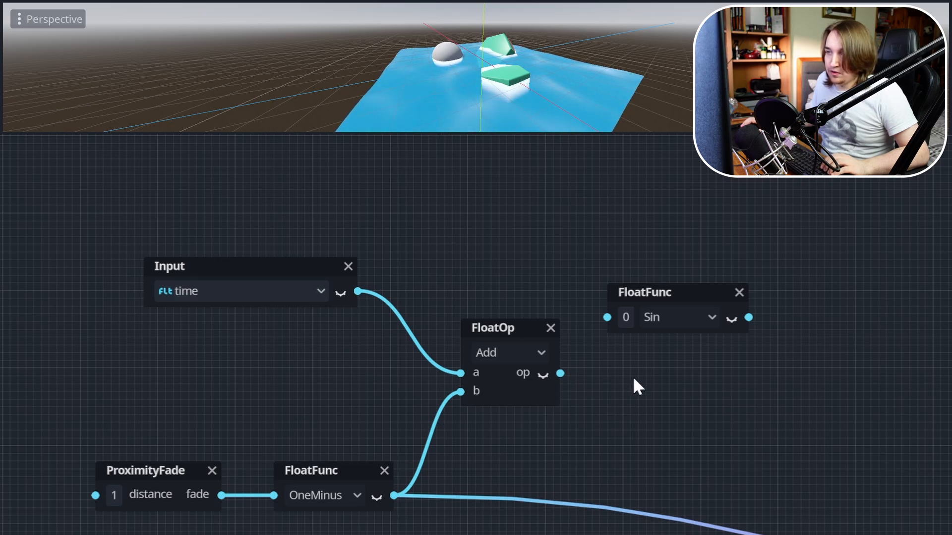
Connect the float Add node's result to the Sin function's input
left_click_drag(602, 325, 645, 379)
scroll(607, 313, "up", 5)
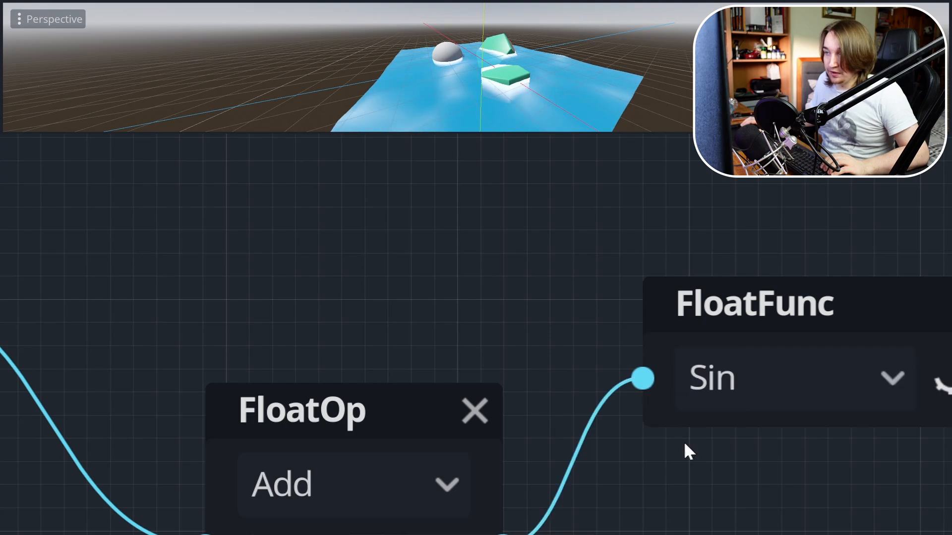
scroll(689, 442, "down", 1)
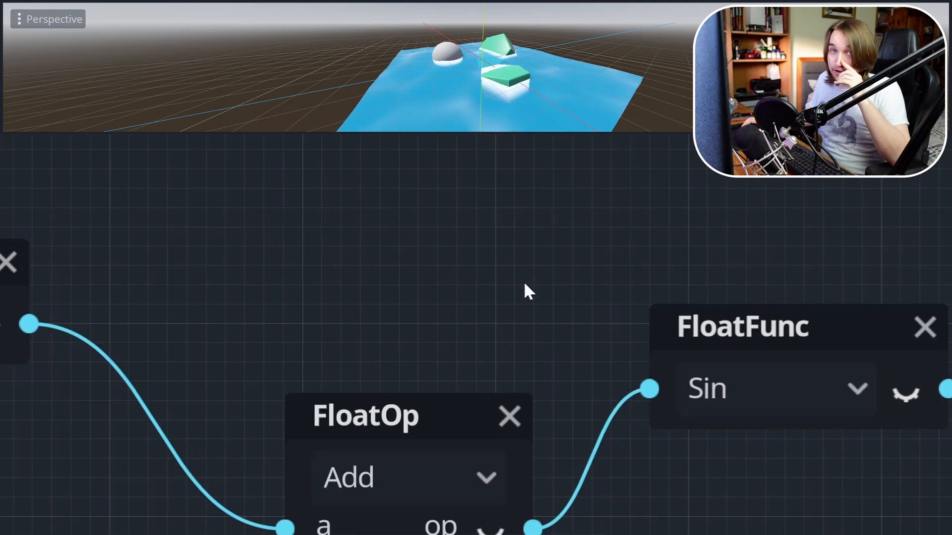
scroll(518, 263, "down", 2)
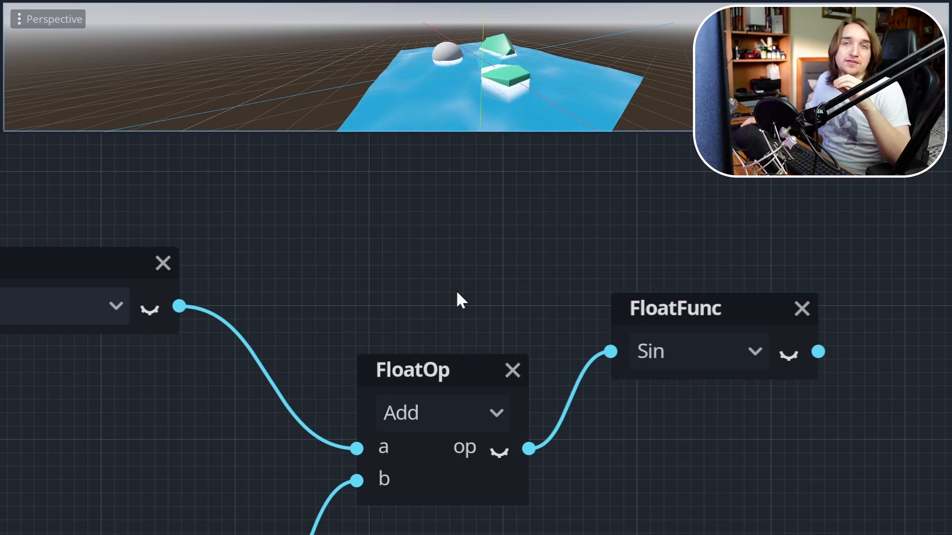
scroll(796, 376, "down", 8)
scroll(463, 245, "up", 2)
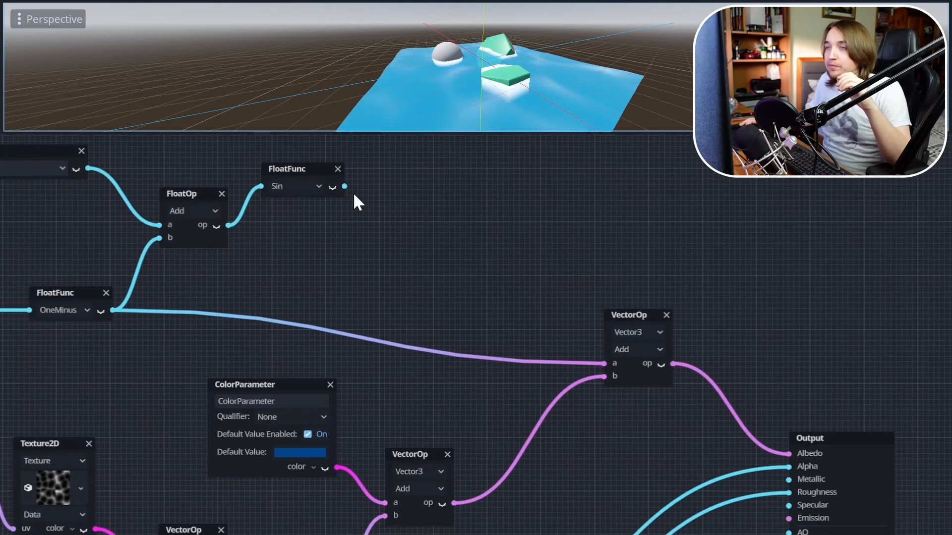
Connect the Sin function's output directly to the Output node's Albedo and inspect the effect around the objects in the 3D view
scroll(844, 474, "up", 7)
left_click_drag(751, 406, 613, 438)
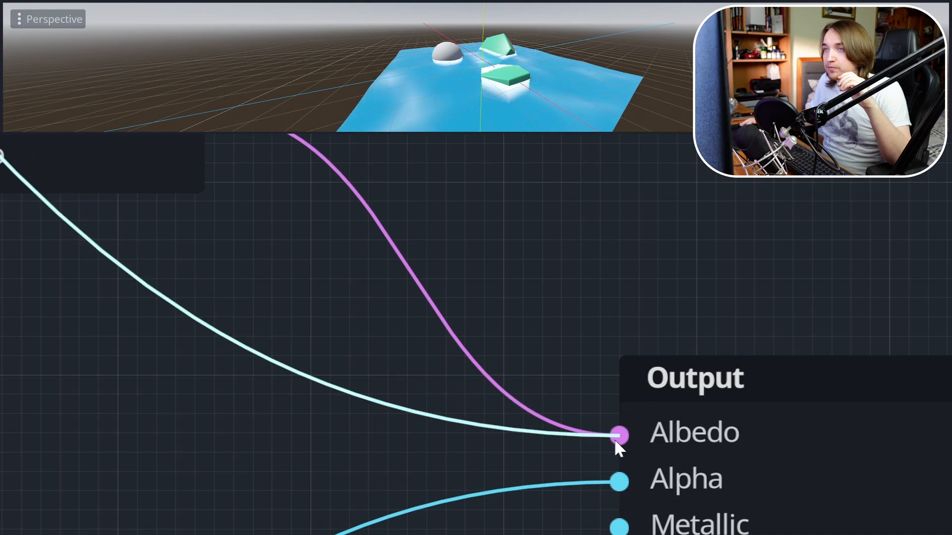
middle_click_drag(384, 58, 509, 80)
scroll(500, 79, "up", 6)
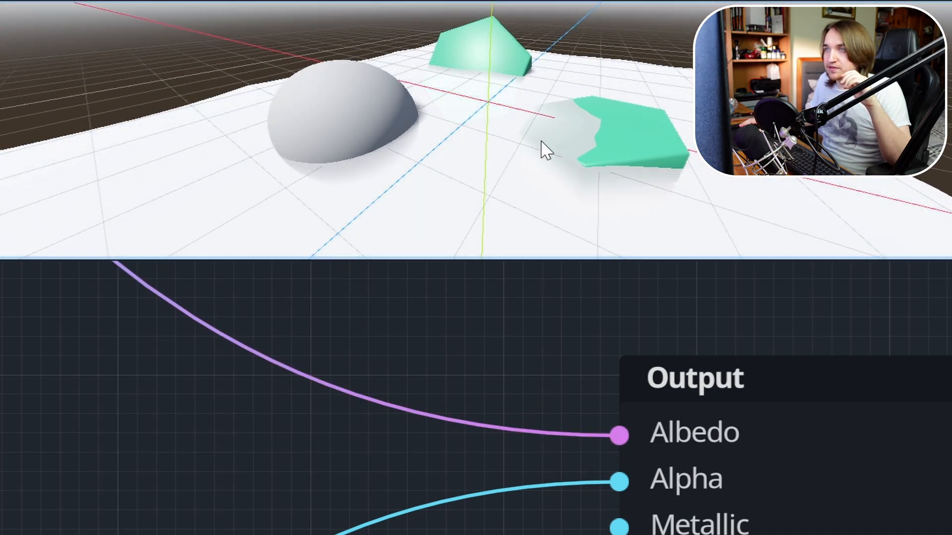
middle_click_drag(593, 147, 567, 150)
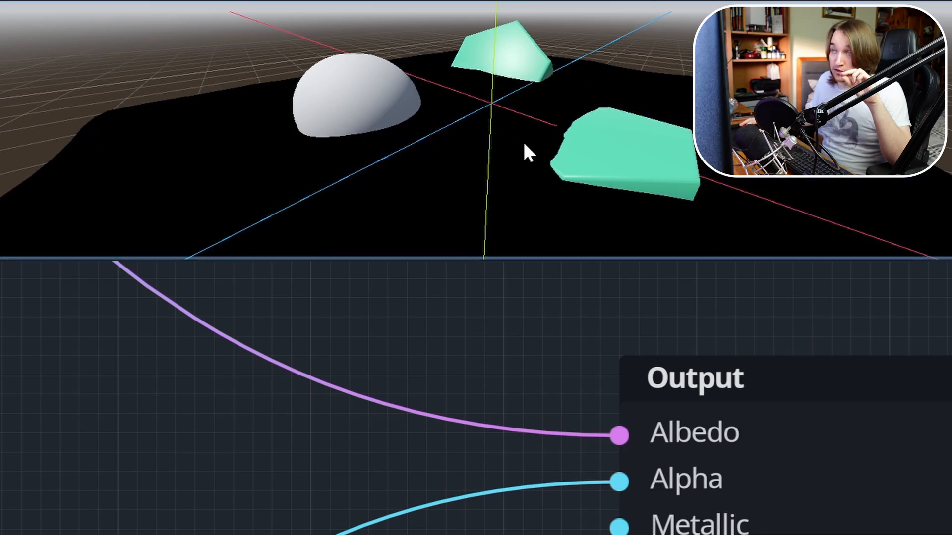
Add a float Abs function node fed by the Sin function's output and place it slightly above and beyond Sin
scroll(141, 320, "down", 2)
middle_click_drag(102, 314, 305, 379)
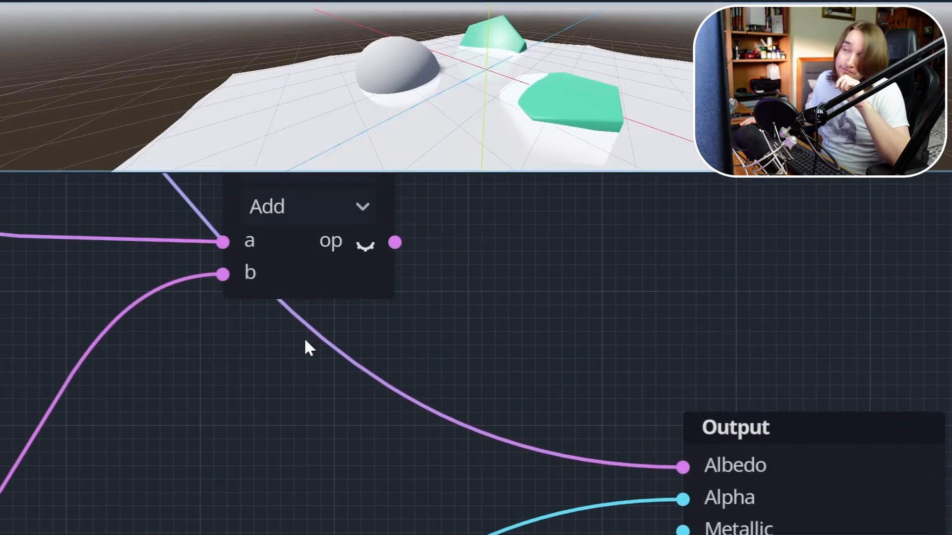
middle_click_drag(427, 331, 871, 479)
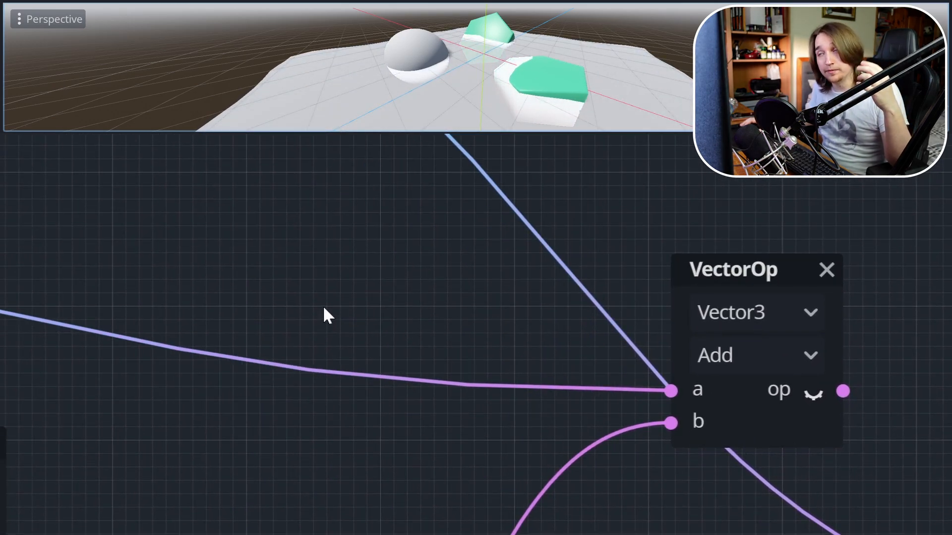
middle_click_drag(195, 307, 667, 386)
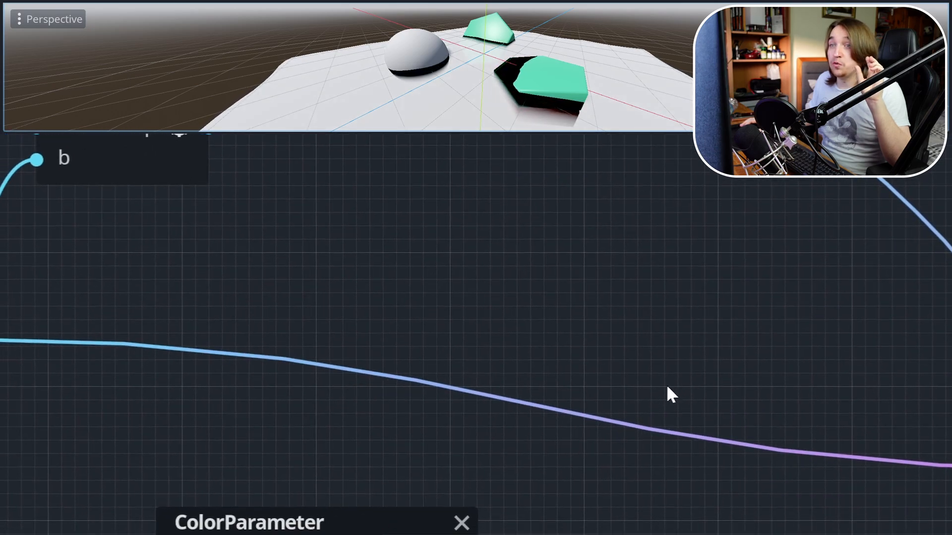
scroll(622, 368, "down", 3)
middle_click_drag(521, 331, 483, 464)
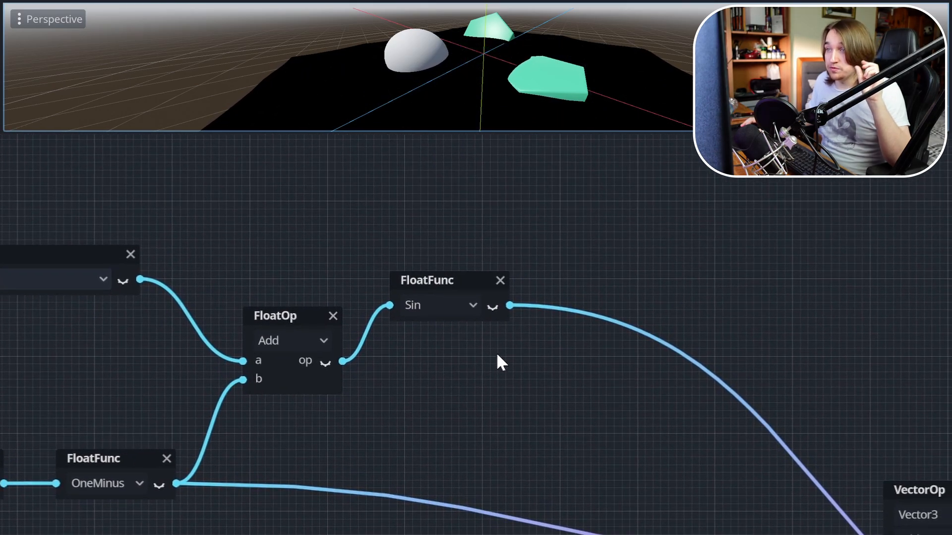
middle_click_drag(527, 351, 495, 347)
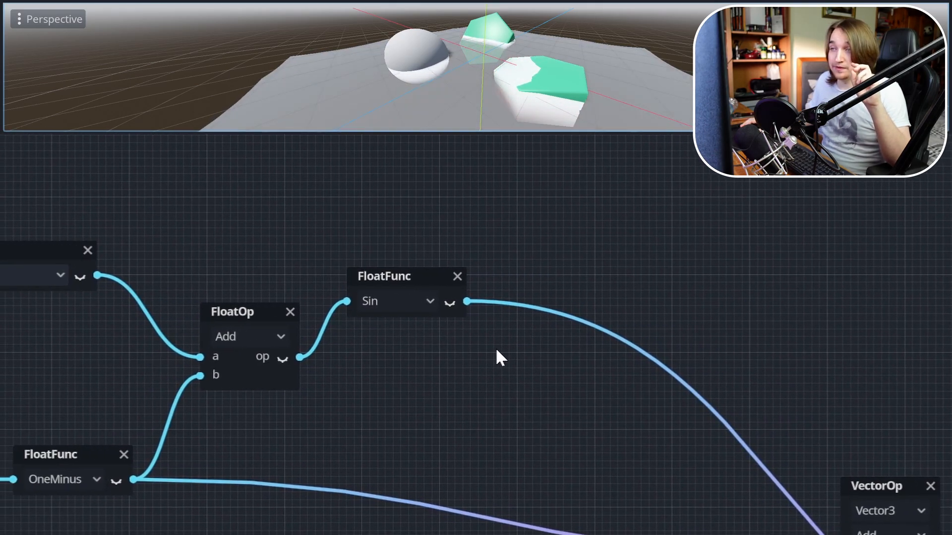
scroll(468, 331, "up", 2)
scroll(468, 332, "down", 1)
middle_click_drag(426, 343, 308, 353)
left_click_drag(337, 297, 518, 279)
type("abs")
key("Return")
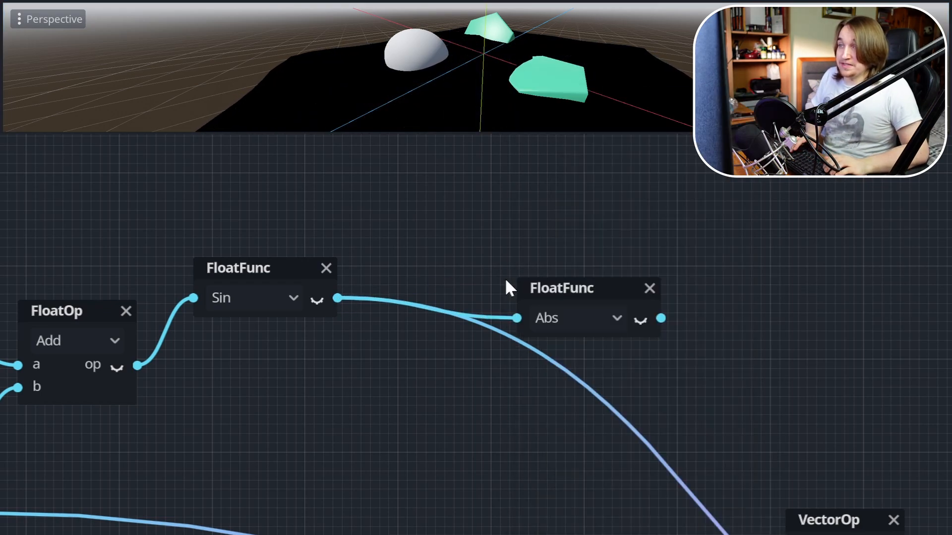
left_click_drag(571, 282, 498, 242)
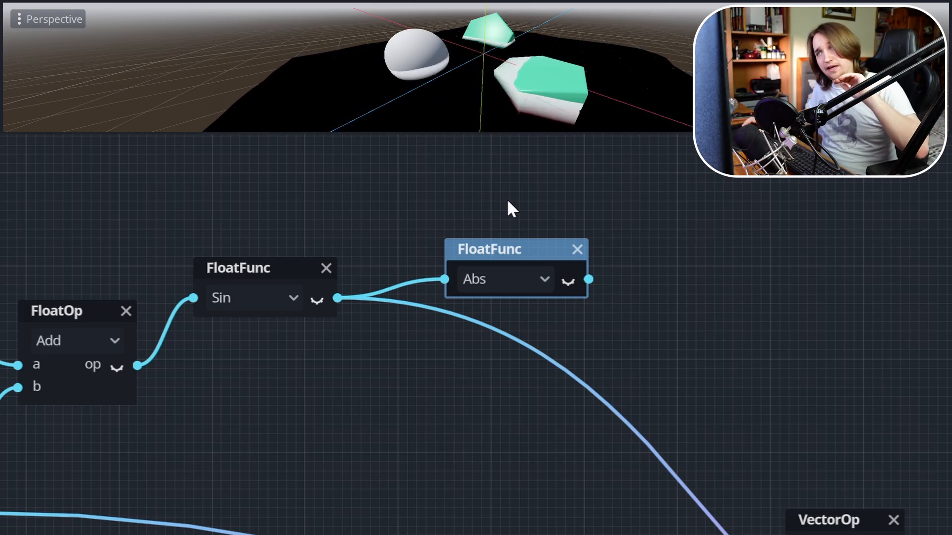
Connect the Abs function's output to the Output node's Albedo and inspect the water around the objects up close
scroll(625, 302, "down", 2)
middle_click_drag(766, 401, 727, 349)
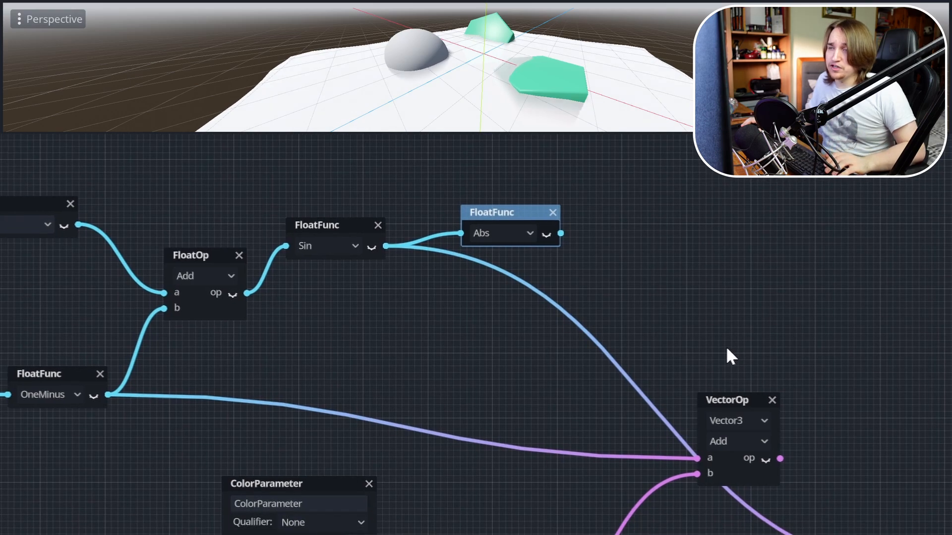
middle_click_drag(676, 325, 564, 280)
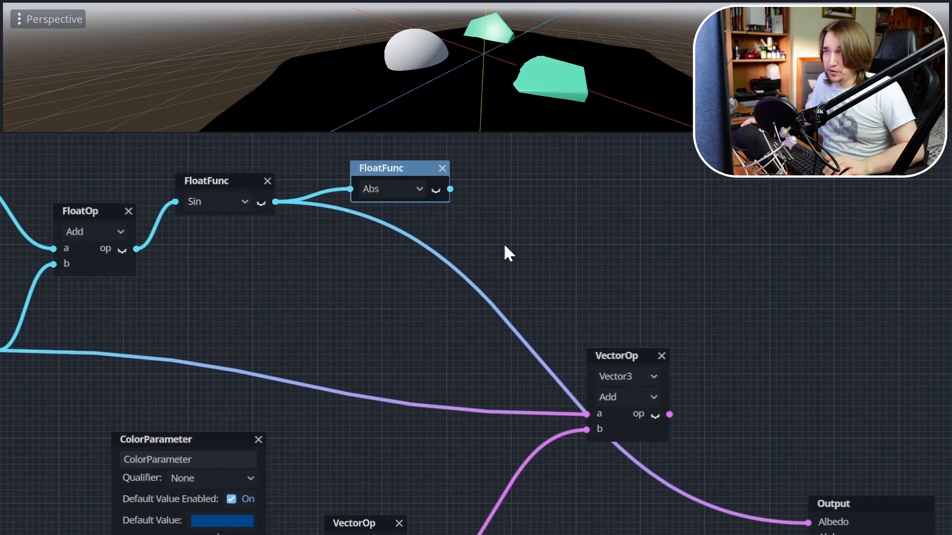
left_click_drag(450, 190, 809, 523)
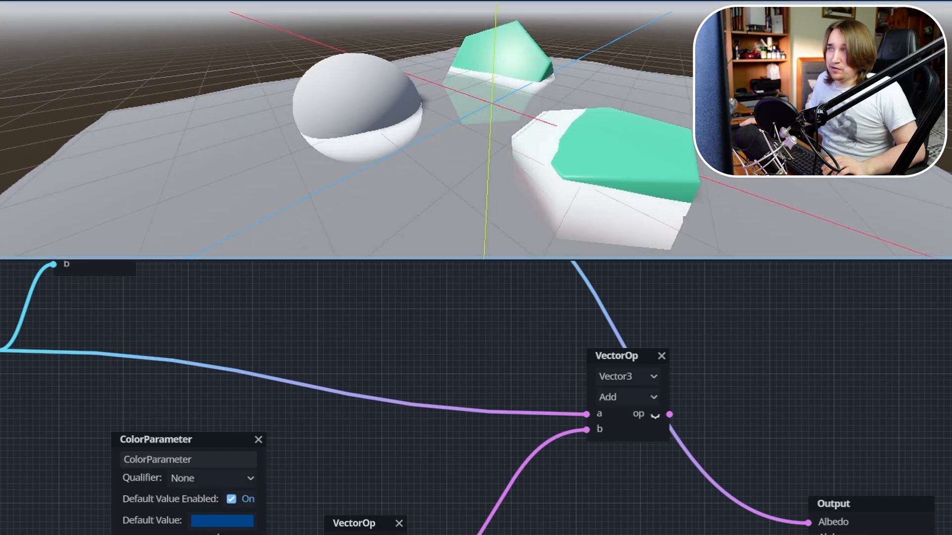
middle_click_drag(602, 194, 492, 158)
scroll(515, 141, "up", 6)
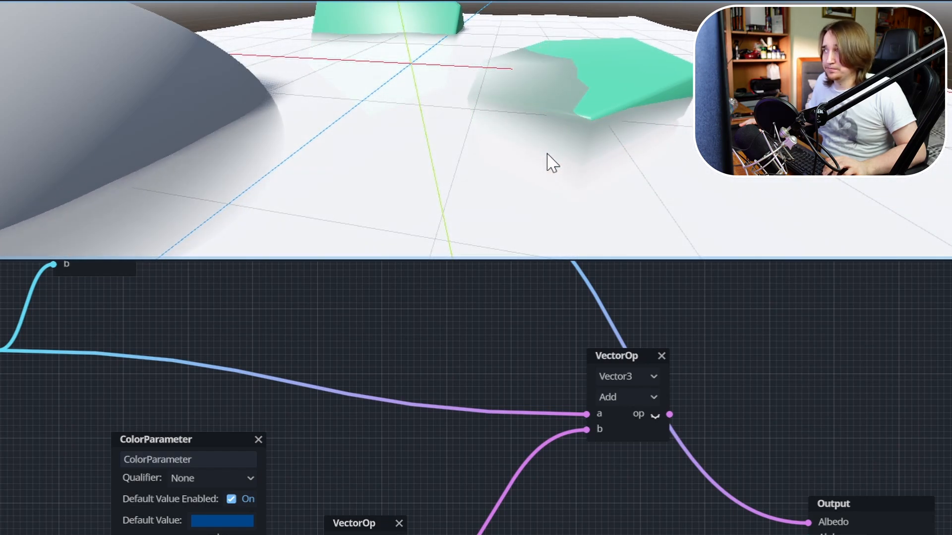
middle_click_drag(546, 152, 637, 206)
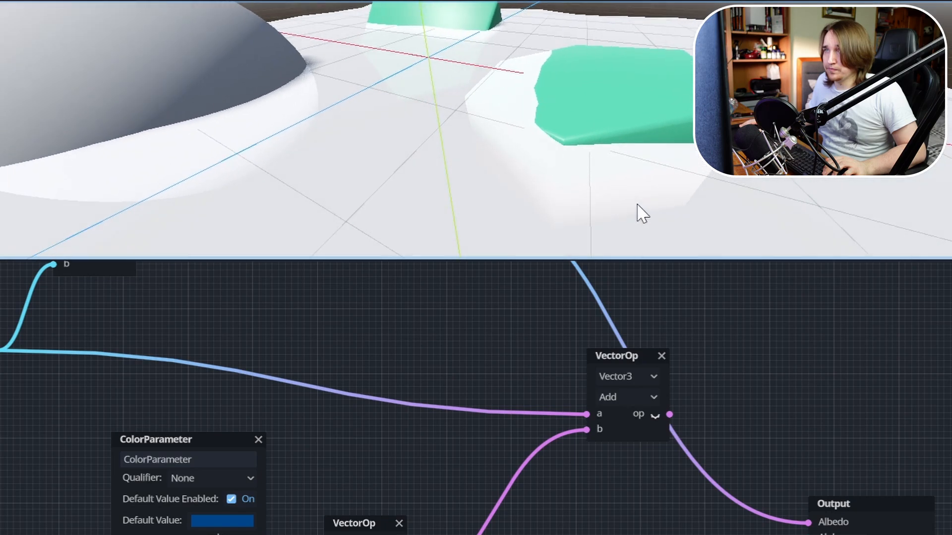
scroll(630, 203, "down", 6)
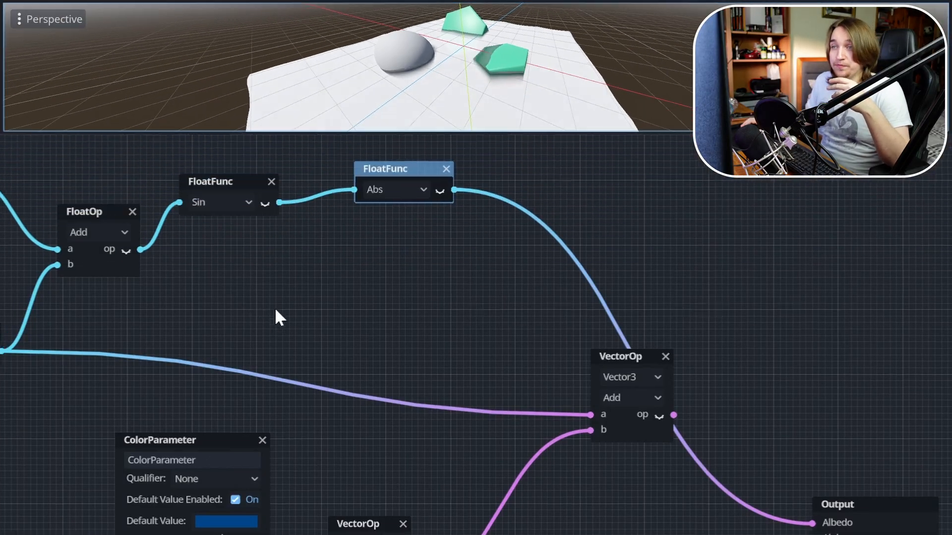
Feed the OneMinus output into a new float Multiply node in the empty area above the final Vector3 Add node
scroll(362, 354, "up", 7, "ctrl")
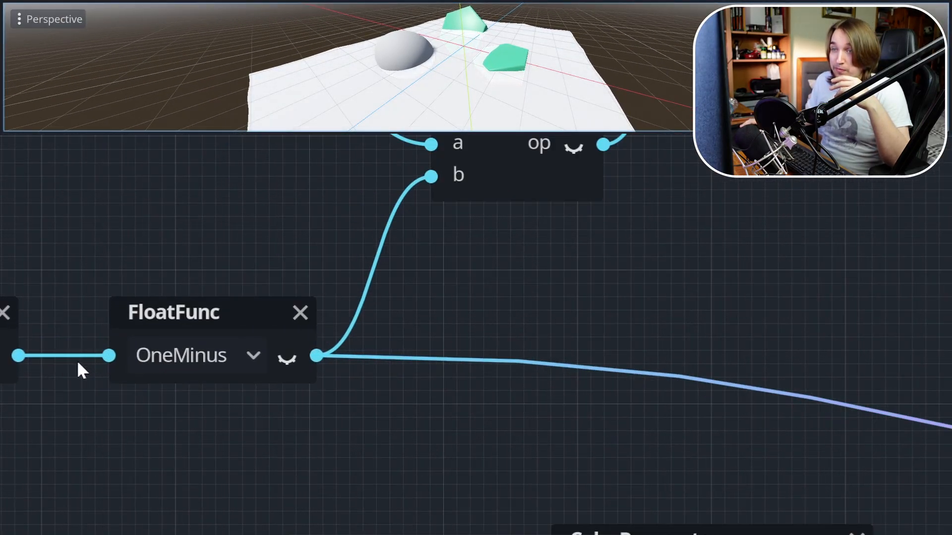
scroll(297, 428, "down", 5, "ctrl")
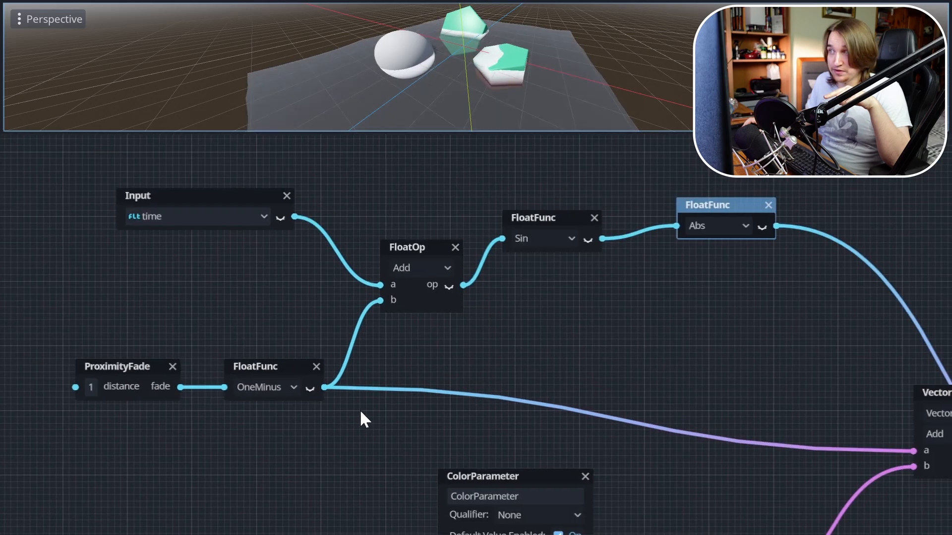
middle_click_drag(359, 419, 282, 414)
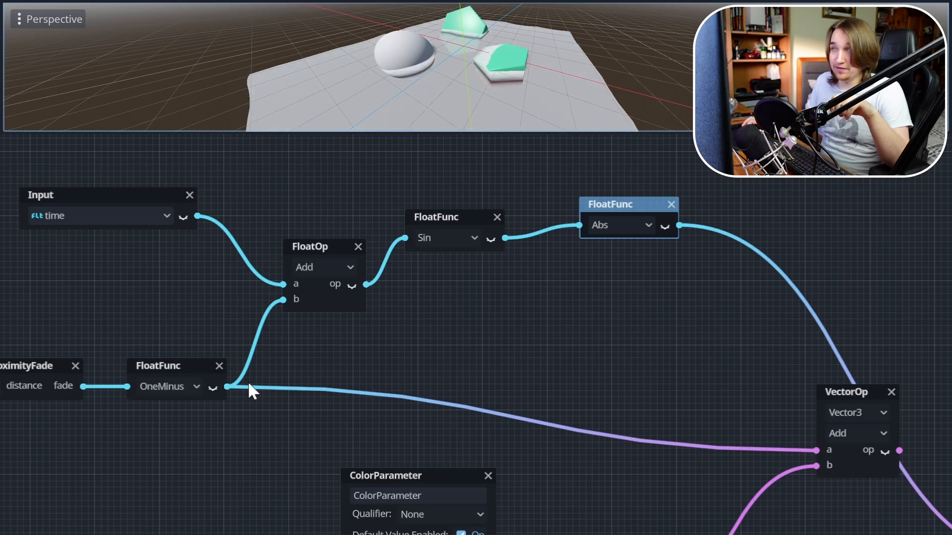
middle_click_drag(249, 388, 182, 385)
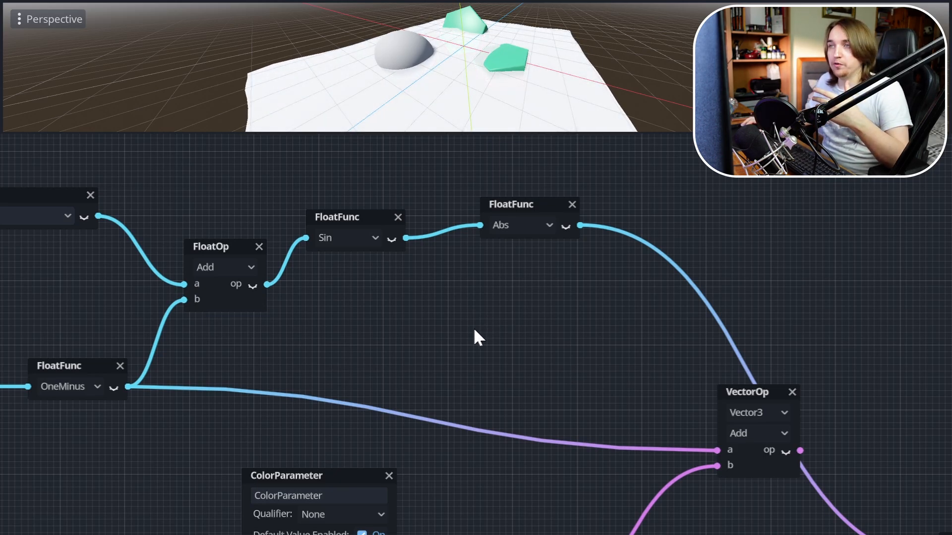
mouse_move(127, 392)
left_mouse_down()
mouse_move(371, 378)
mouse_move(778, 295)
mouse_move(712, 323)
mouse_move(845, 276)
left_mouse_up()
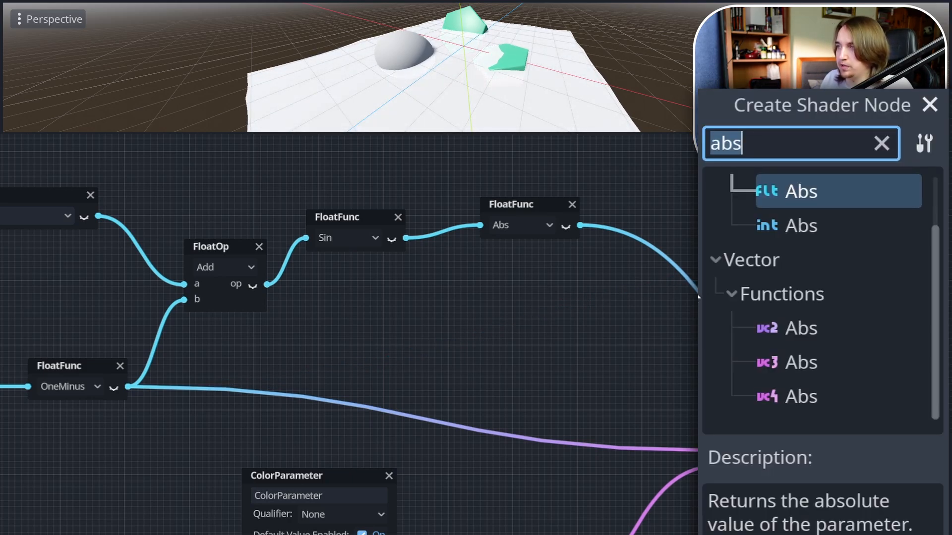
type("mul")
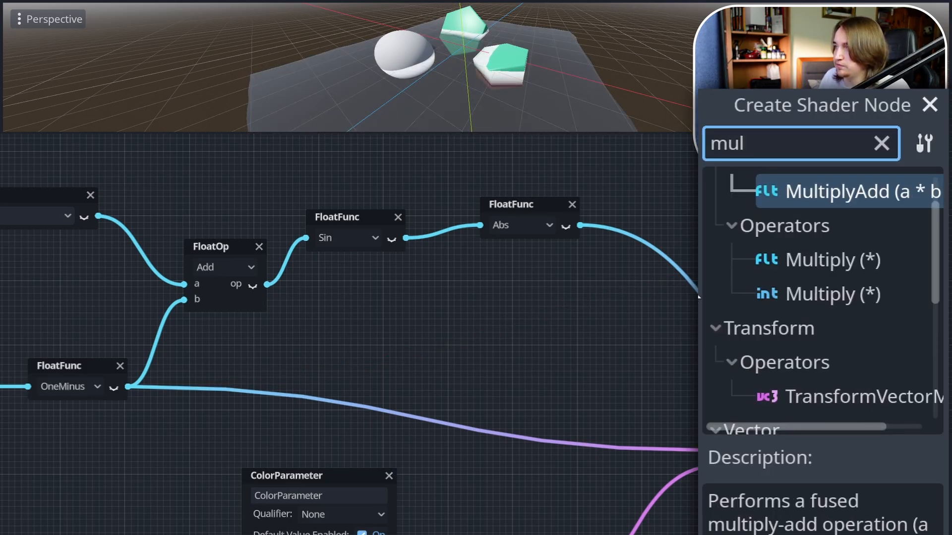
key("Down")
key("Return")
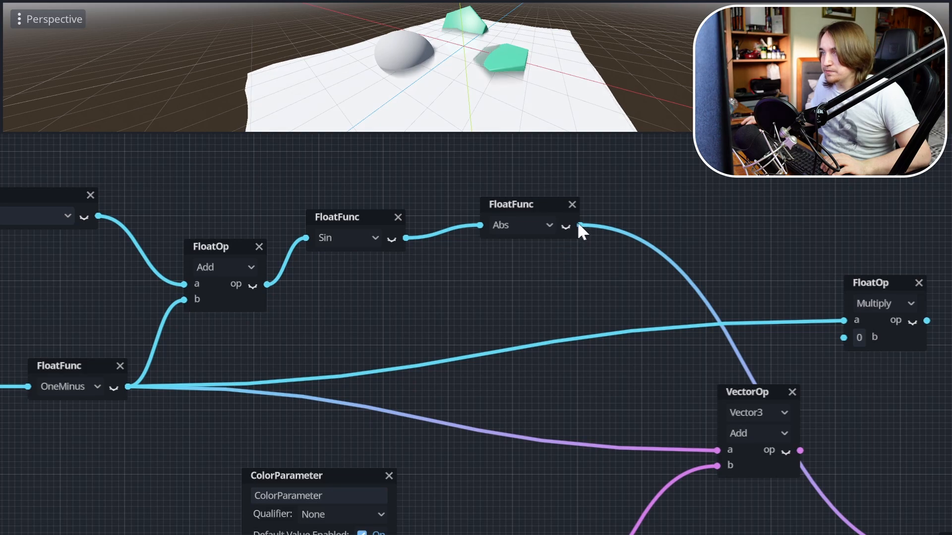
Connect Abs to the Multiply node's a input and OneMinus to its b input, and move Multiply closer to Abs
left_click_drag(578, 223, 849, 313)
key("Escape")
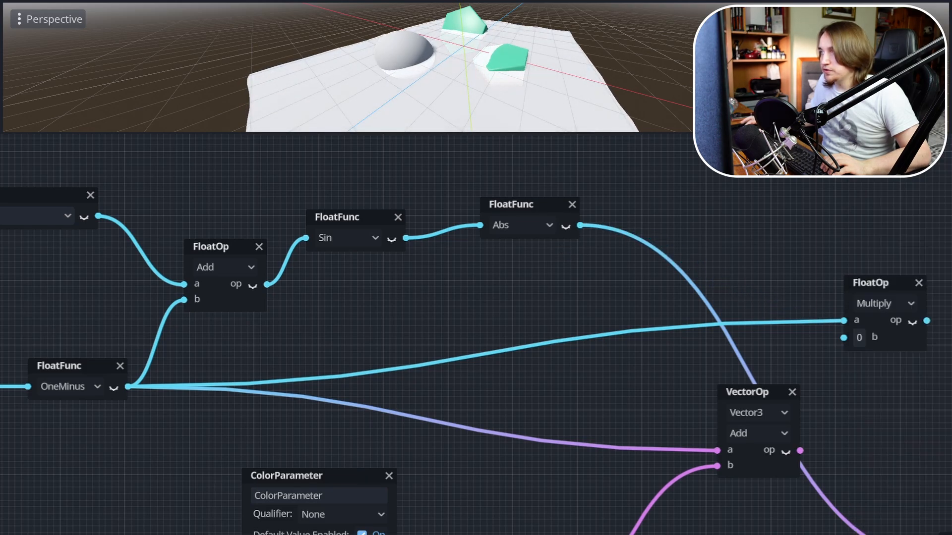
left_click_drag(580, 225, 844, 320)
left_click_drag(128, 387, 844, 338)
left_click_drag(873, 279, 806, 239)
Connect the Multiply node's result to the Output node's Albedo and inspect the foam around the objects up close
middle_click_drag(942, 411, 649, 335)
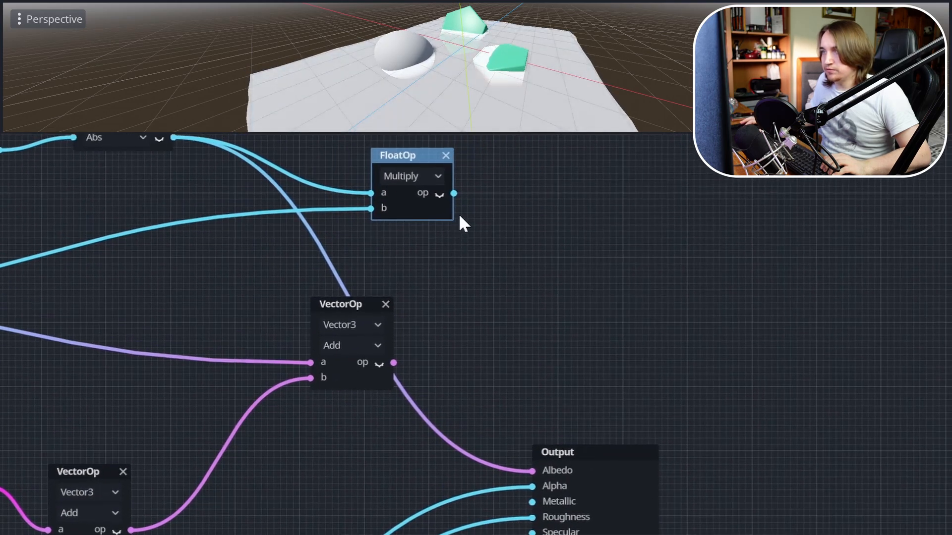
left_click_drag(454, 193, 538, 267)
left_click_drag(534, 466, 533, 466)
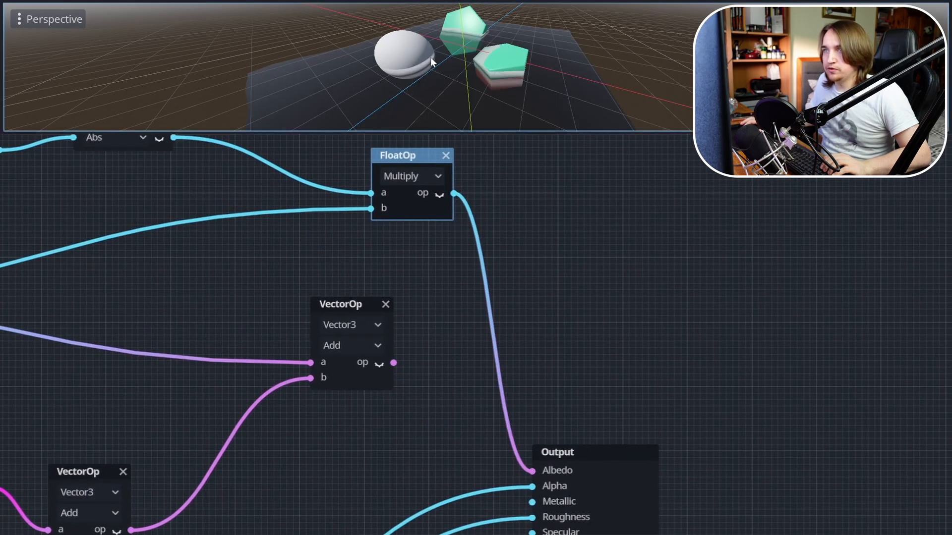
scroll(544, 120, "up", 4)
middle_click_drag(544, 117, 416, 107)
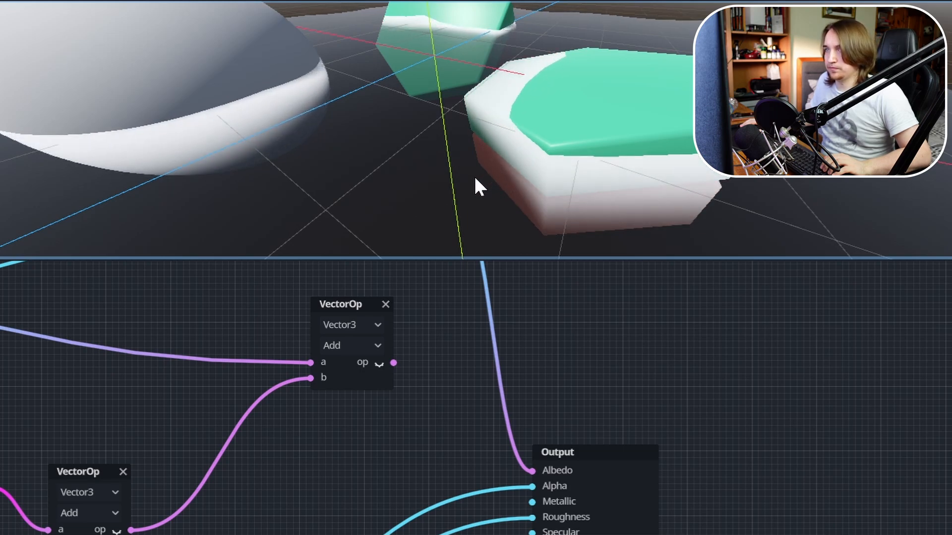
scroll(611, 118, "up", 4)
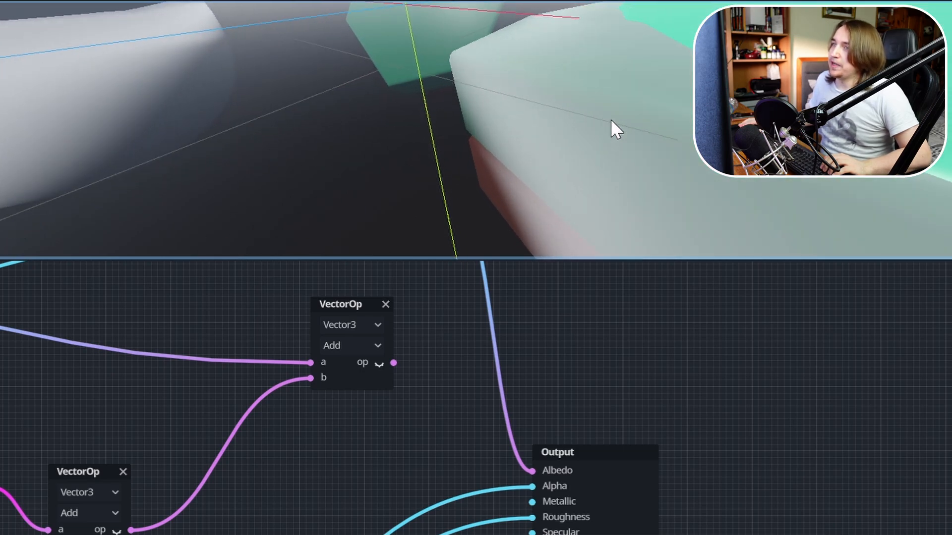
scroll(635, 118, "down", 3)
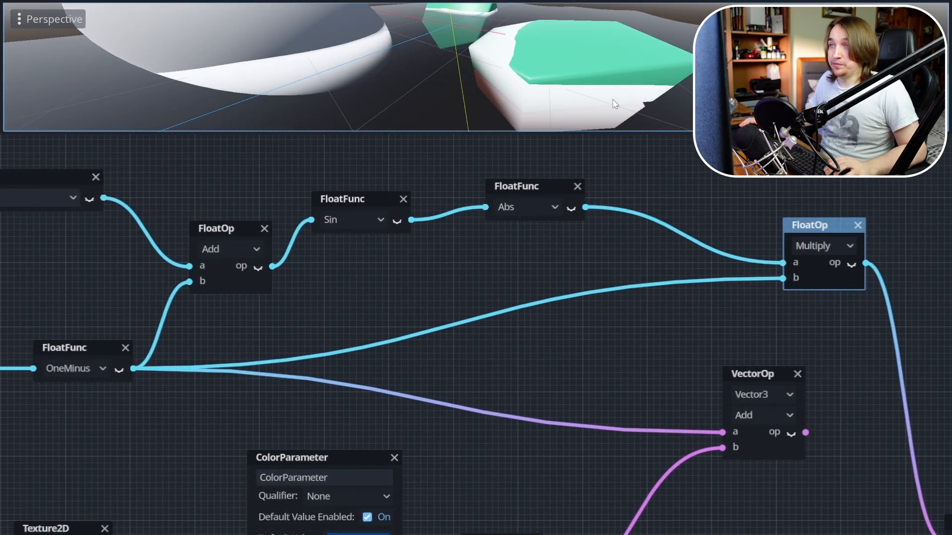
Move the whole foam node group up and away from the Output node, and shift the final Vector3 Add node nearer to ColorParameter
scroll(461, 213, "down", 3)
middle_click_drag(528, 284, 480, 299)
left_click_drag(1, 190, 734, 320)
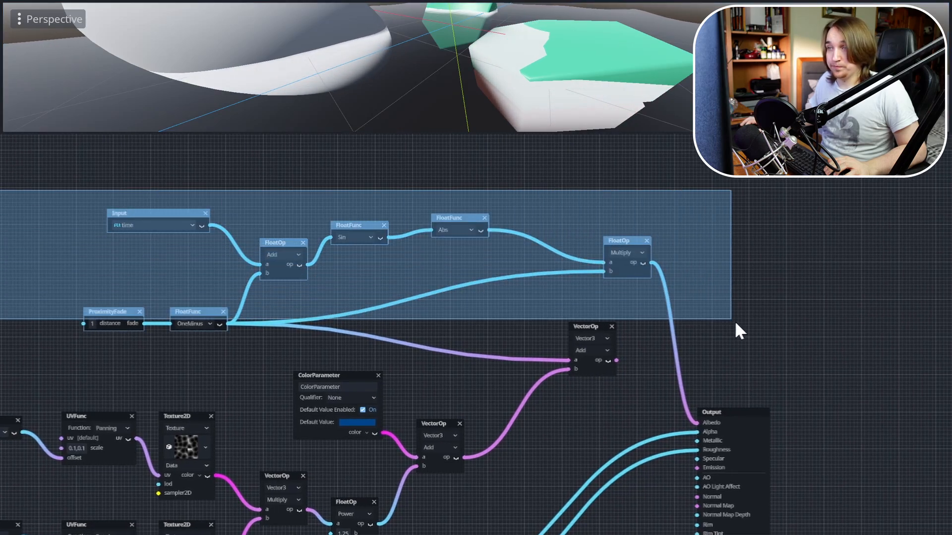
left_click_drag(1, 149, 684, 314)
left_click_drag(620, 248, 497, 204)
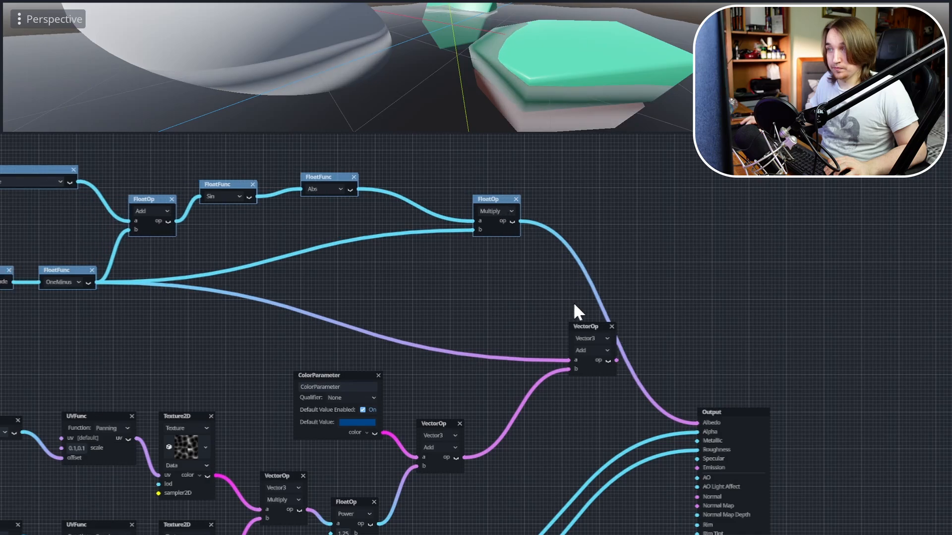
left_click_drag(580, 326, 540, 358)
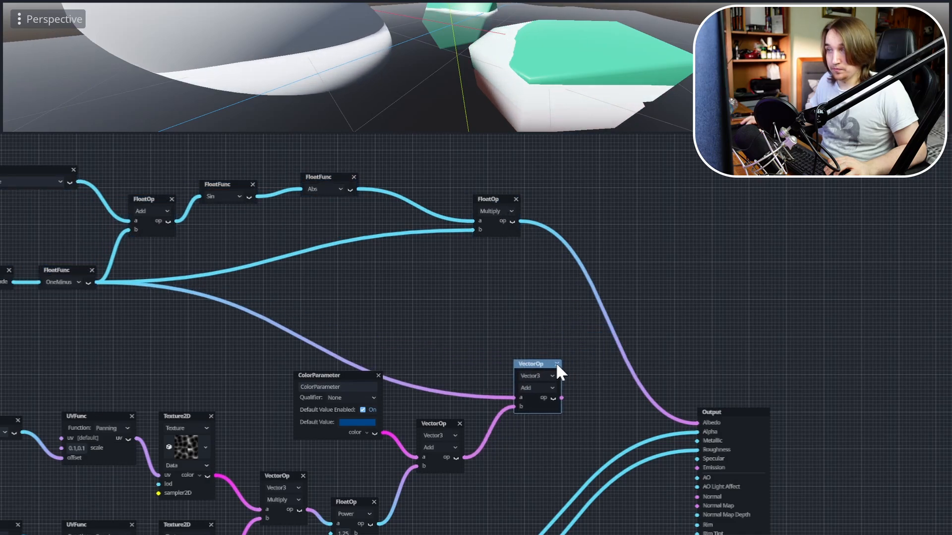
Detach OneMinus from the final Vector3 Add node and feed its output into a new float Power node placed above ColorParameter
middle_click_drag(286, 346, 415, 376)
scroll(327, 316, "up", 4)
scroll(285, 305, "down", 2)
middle_click_drag(282, 303, 393, 393)
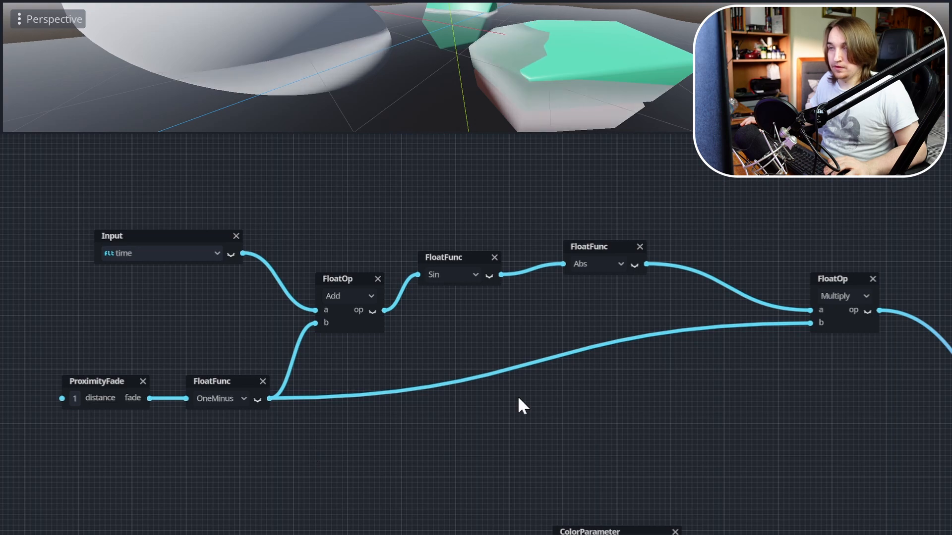
middle_click_drag(518, 396, 505, 350)
left_click_drag(242, 340, 597, 376)
type("pow")
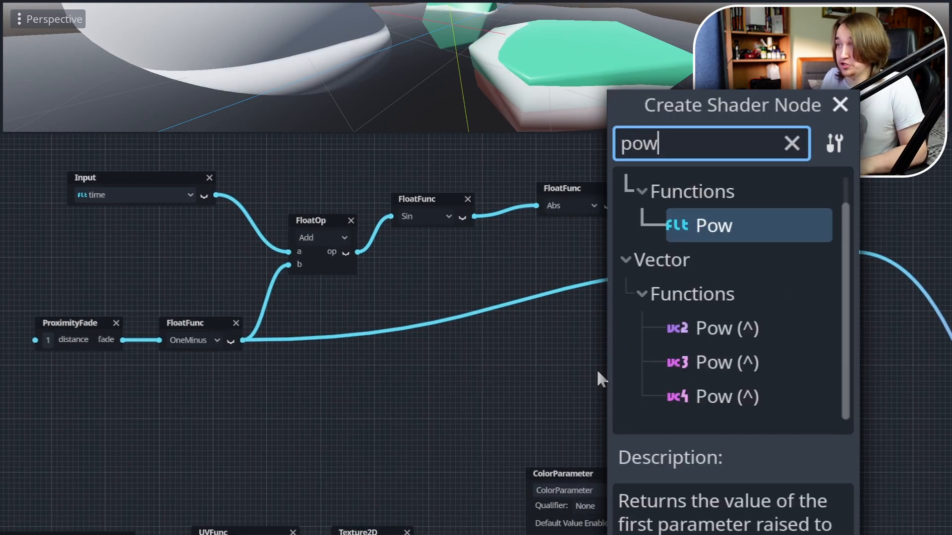
key("Return")
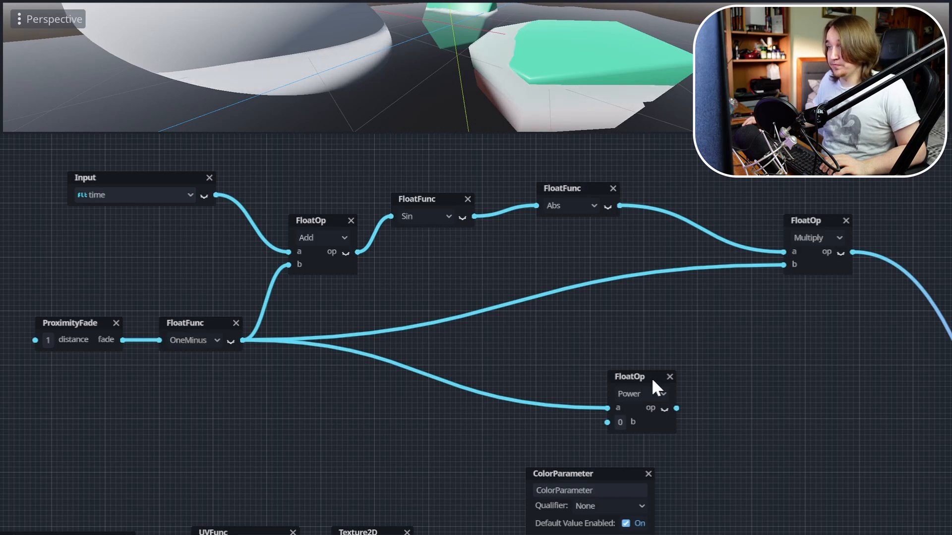
Move the Power node below the Multiply node and connect its result to the Output node's Albedo
left_click_drag(635, 378, 739, 337)
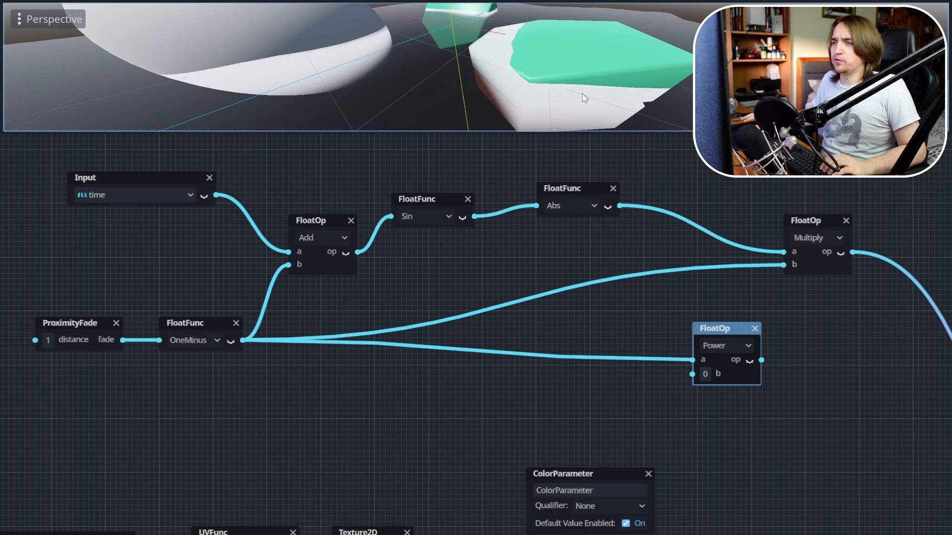
scroll(923, 384, "down", 5)
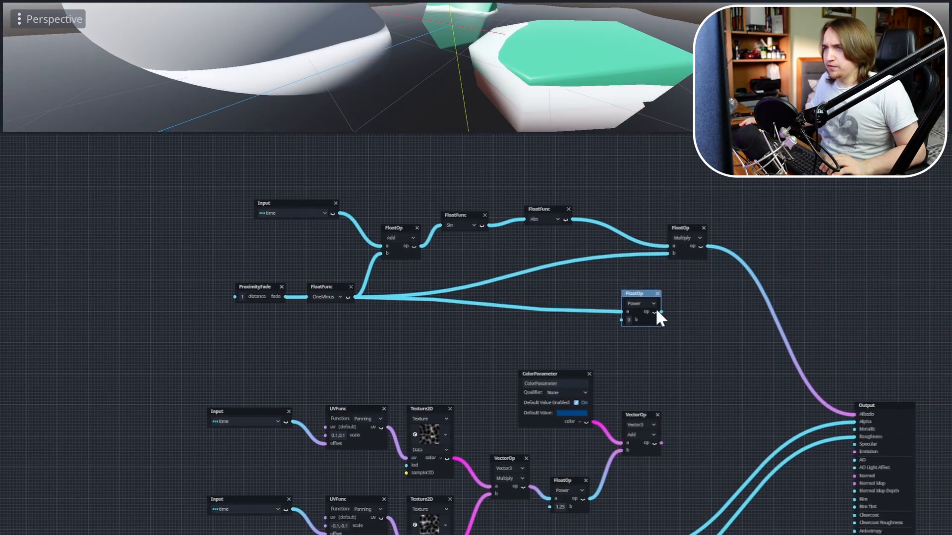
scroll(721, 354, "up", 4)
left_click_drag(562, 270, 895, 448)
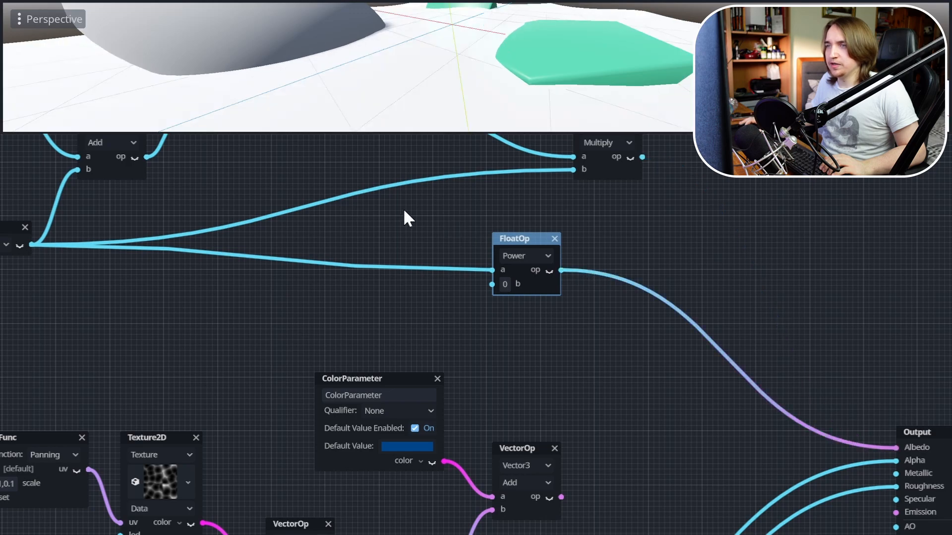
Try exponents of 2, 4 and 8 in turn for the Power node's b input
scroll(446, 272, "up", 2)
left_click(554, 312)
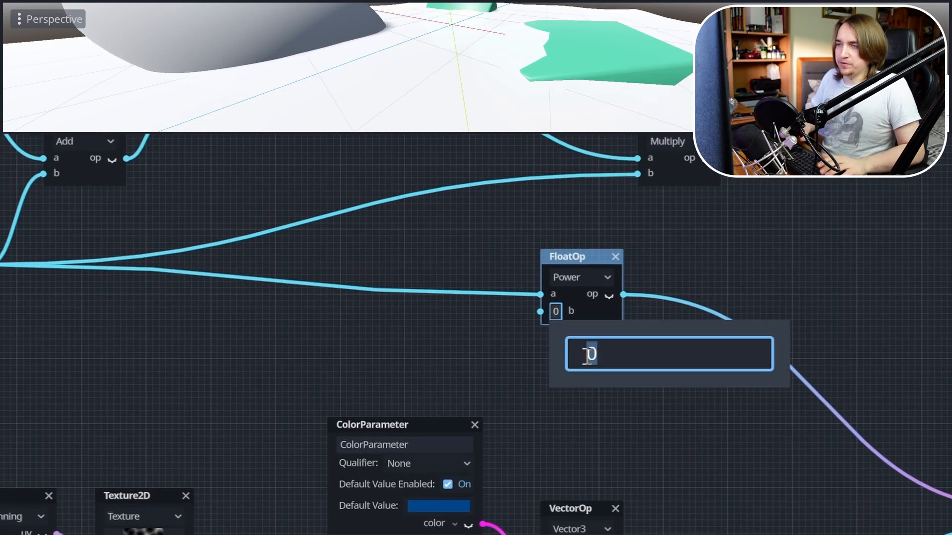
type("2")
key("Return")
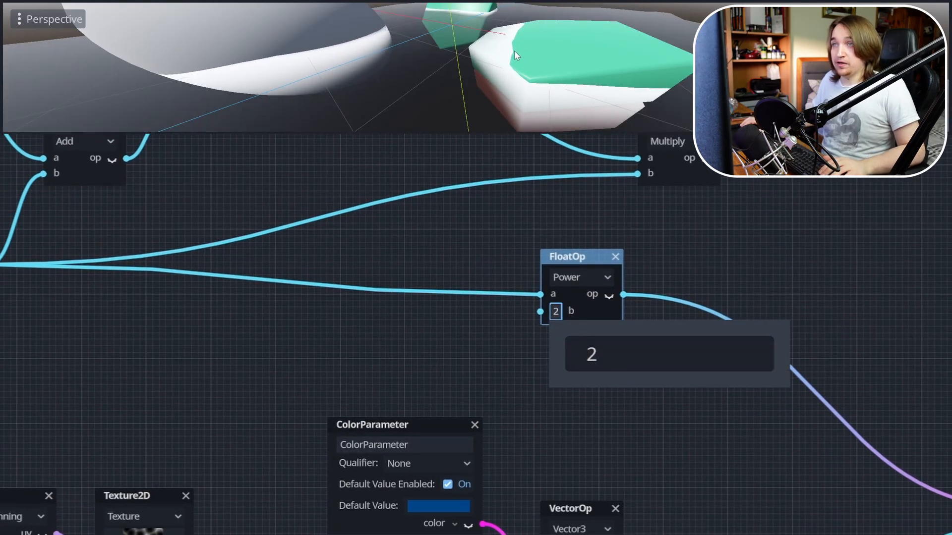
left_click(635, 362)
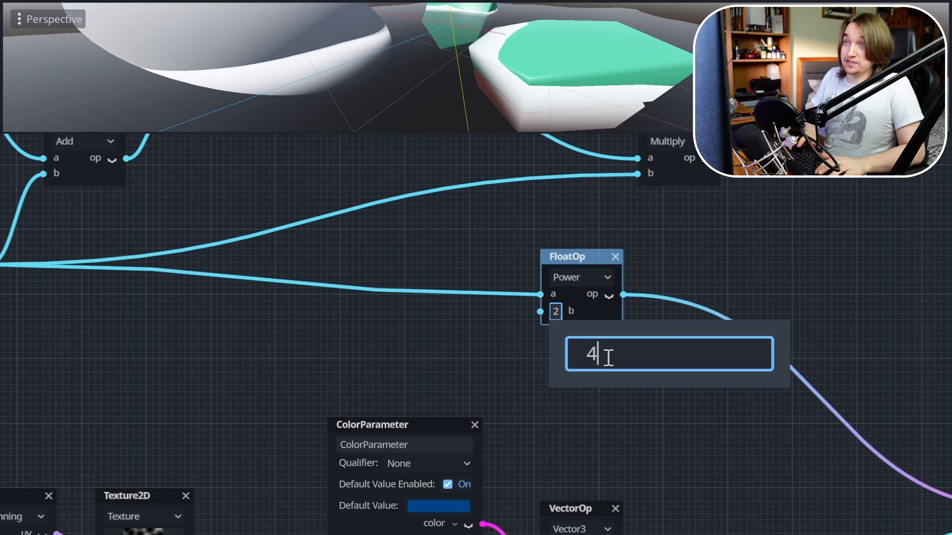
key("Return")
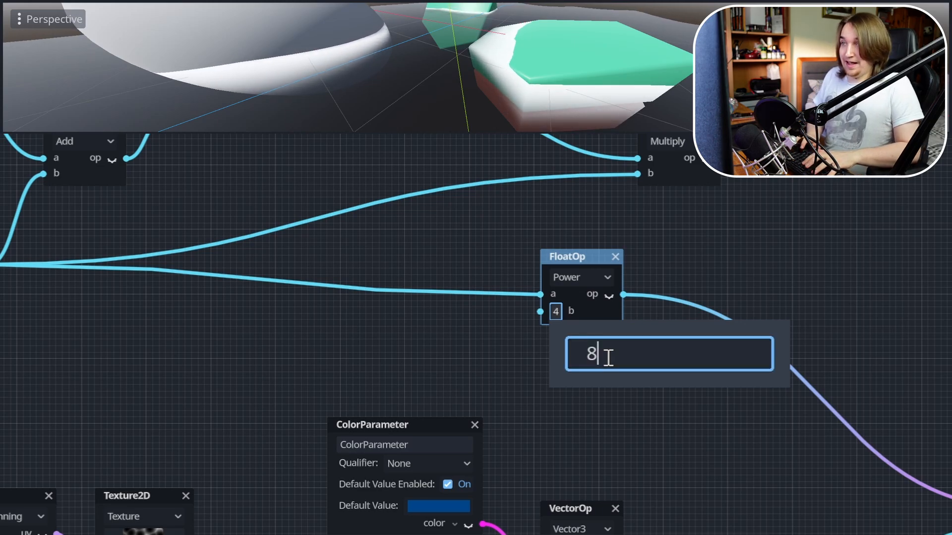
key("Return")
Set the Power node's b exponent to 24 and inspect the foam edge around the sphere and blocks
left_click(678, 347)
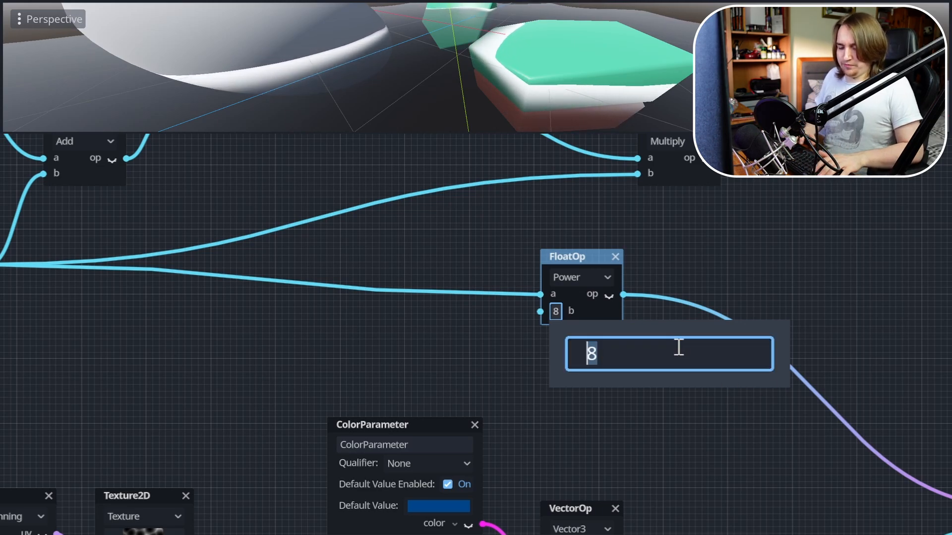
key("Return")
left_click(763, 235)
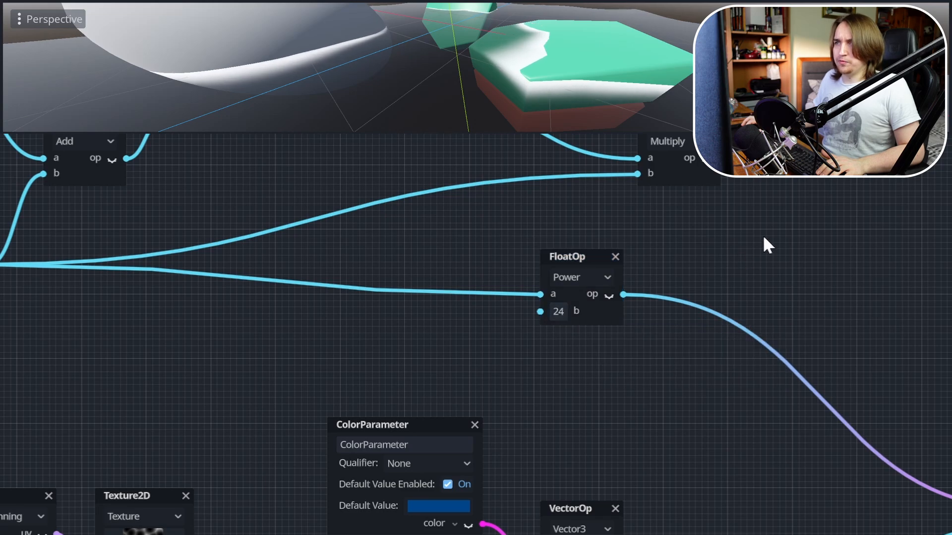
mouse_move(477, 42)
middle_mouse_down()
mouse_move(545, 44)
mouse_move(477, 37)
middle_mouse_up()
scroll(478, 73, "down", 4)
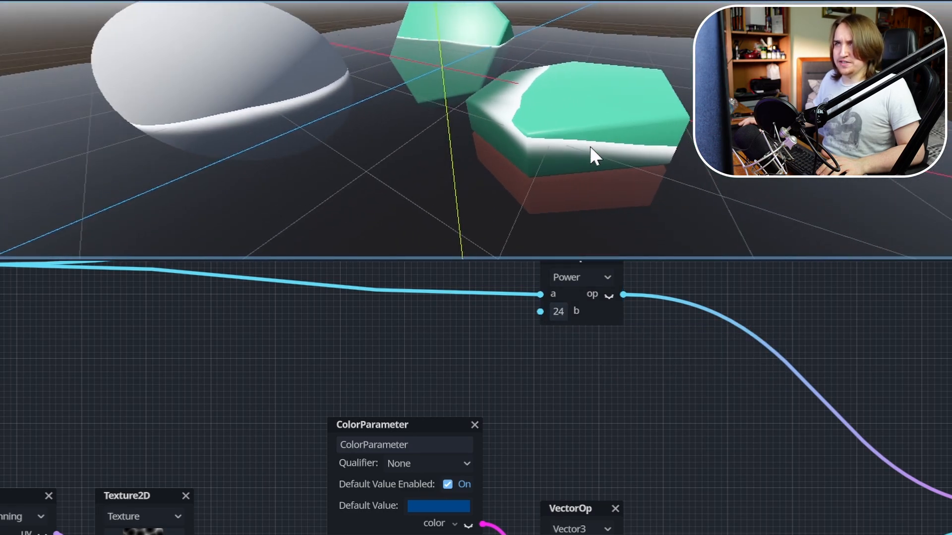
middle_click_drag(236, 124, 415, 82)
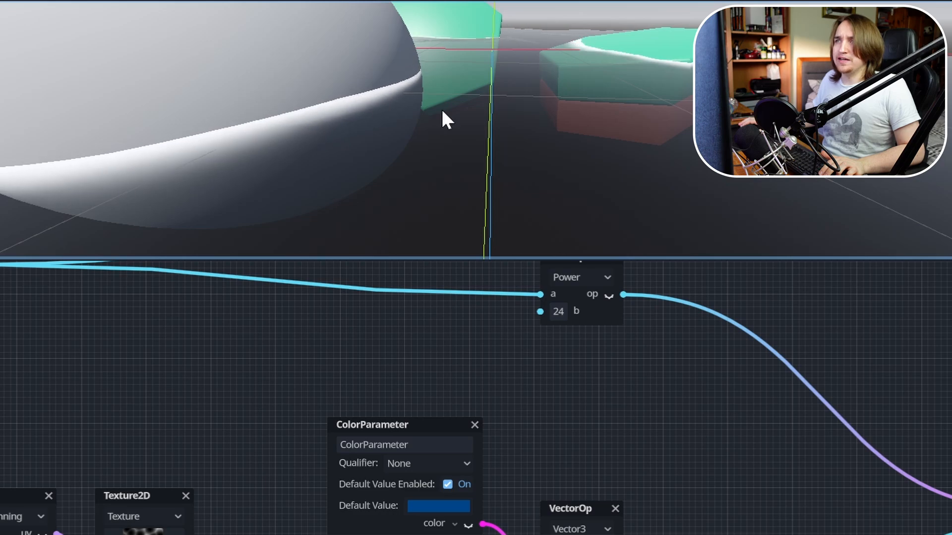
middle_click_drag(666, 95, 526, 97)
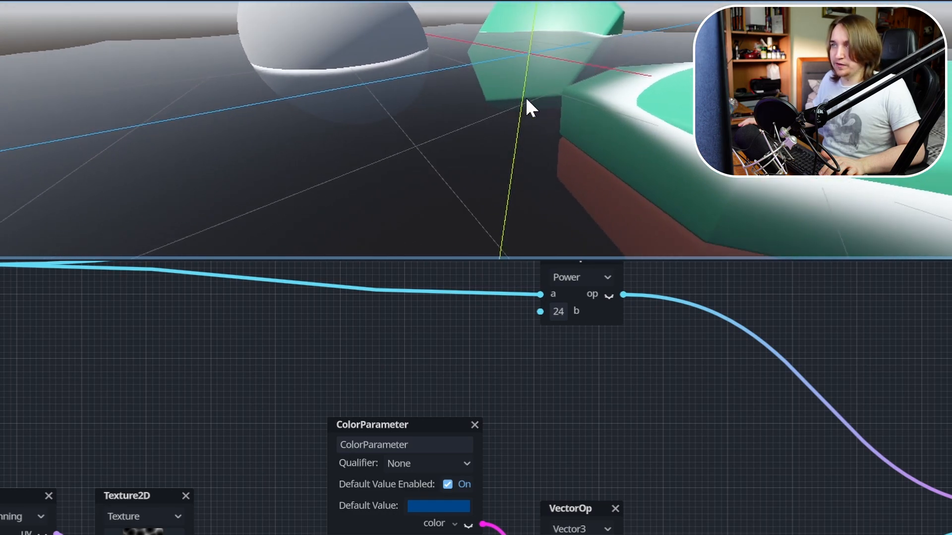
scroll(694, 293, "down", 3)
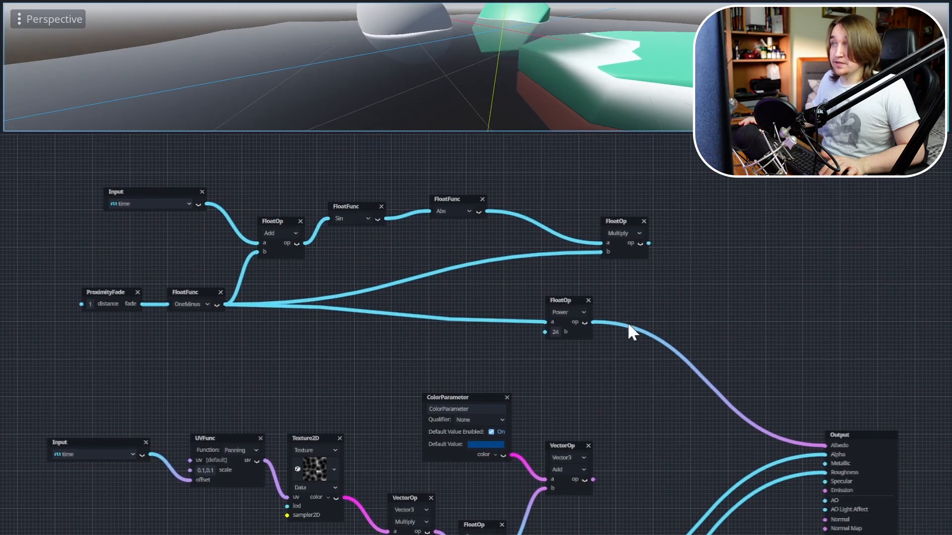
Feed the Multiply node's result into the a input of a new float Add node
scroll(669, 272, "up", 3)
left_click_drag(657, 208, 783, 233)
type("add")
key("Down")
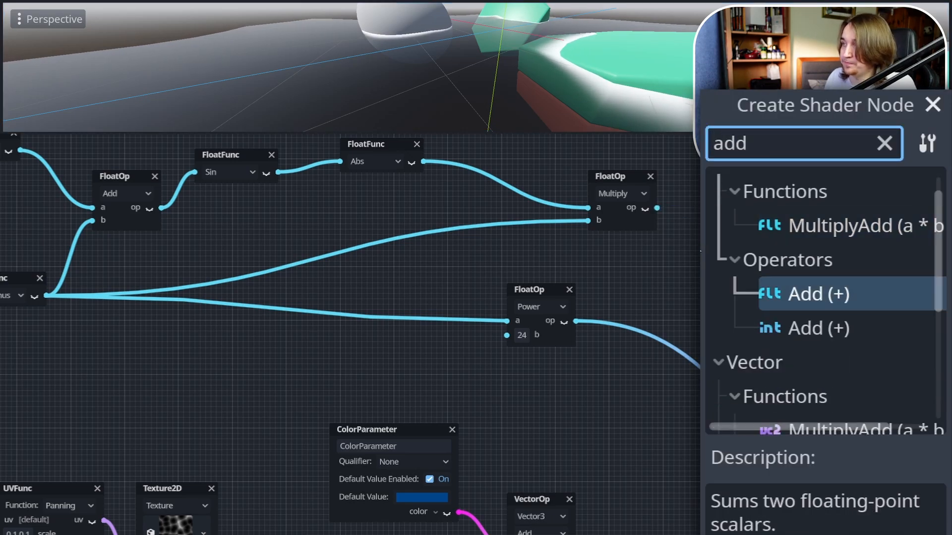
key("Return")
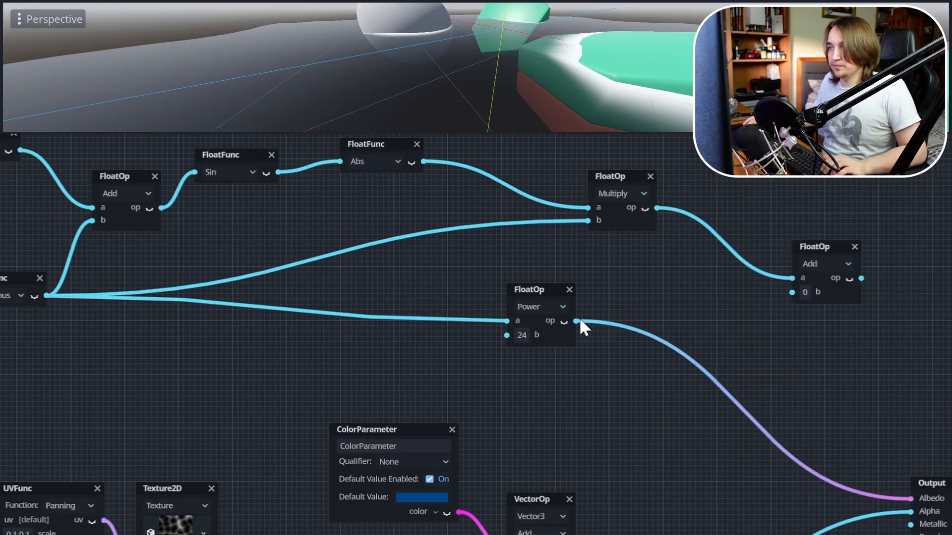
Connect Power to the new Add node's b input, move Add beside Multiply, and link its result to Albedo, checking the combined foam
left_click_drag(575, 321, 792, 293)
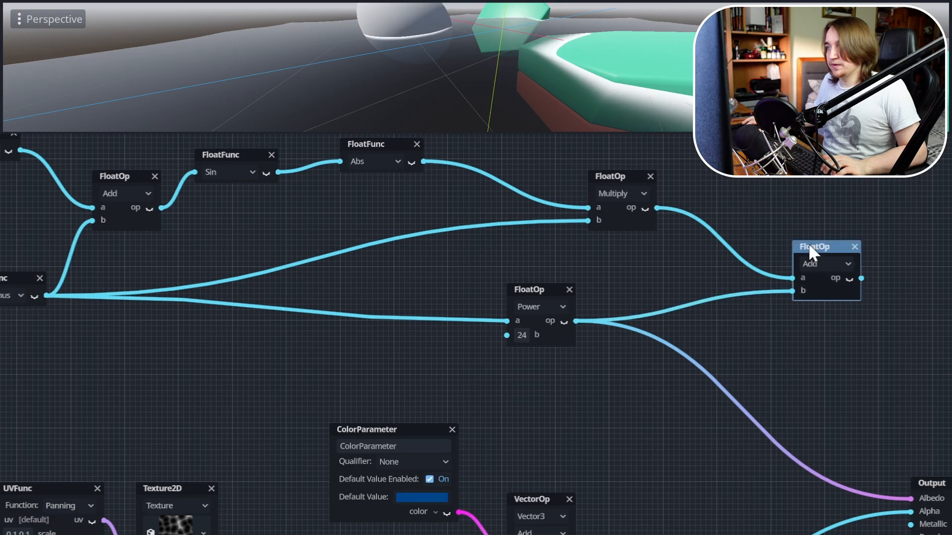
left_click_drag(808, 244, 717, 211)
left_click_drag(769, 246, 911, 499)
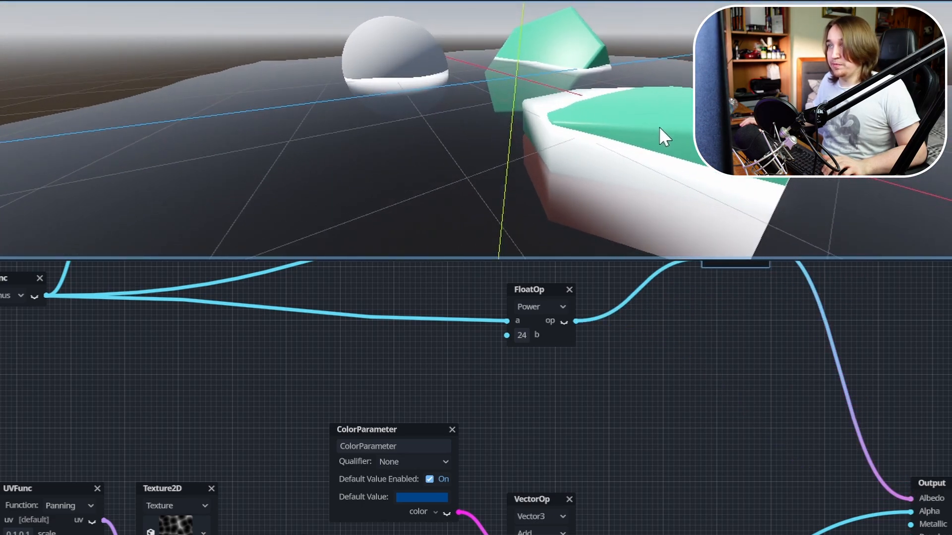
scroll(679, 180, "up", 2)
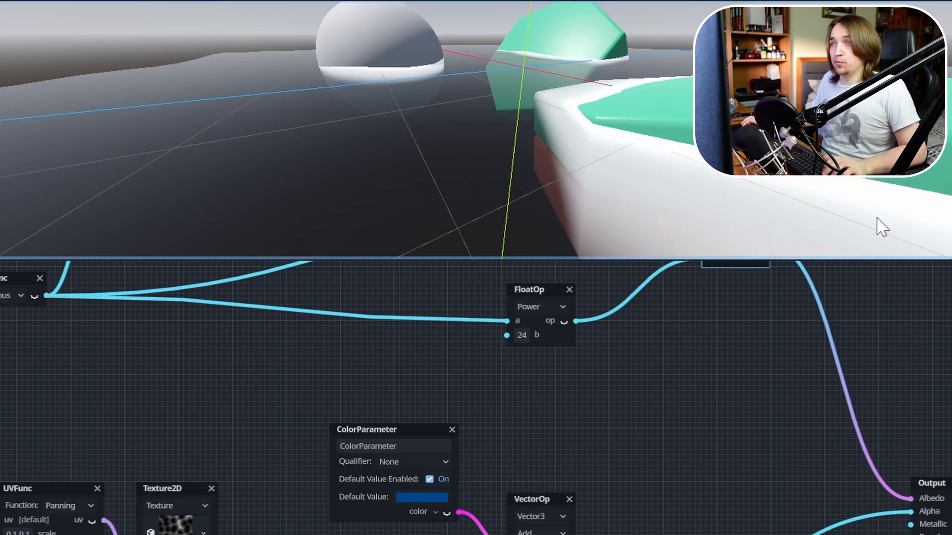
scroll(758, 114, "down", 4)
middle_click_drag(759, 114, 613, 165)
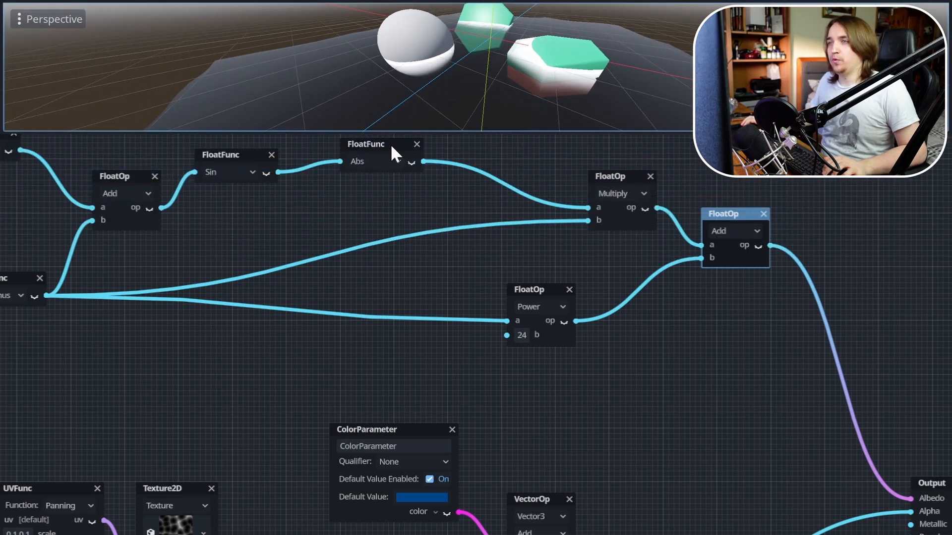
Move the Input, ProximityFade, OneMinus and first Add nodes away from Sin to open a gap between Add and Sin
middle_click_drag(409, 273, 543, 315)
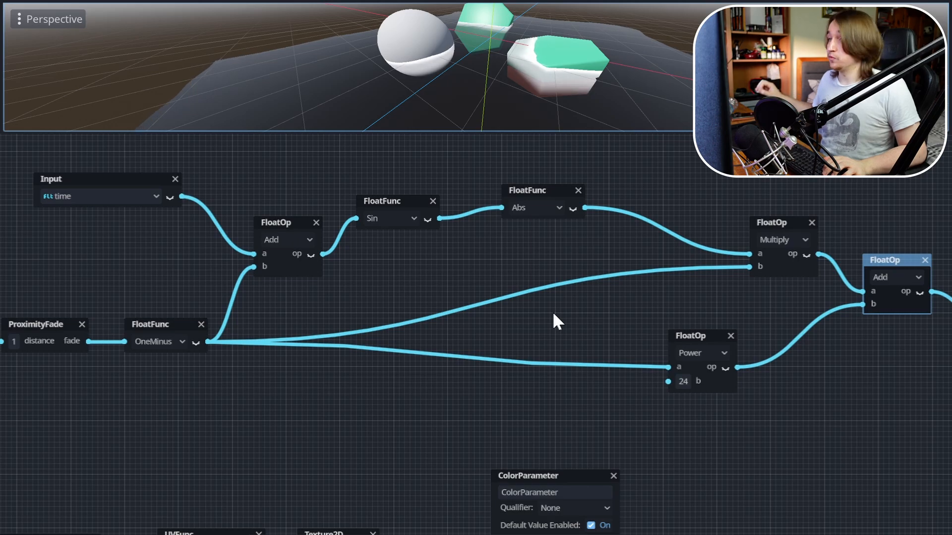
middle_click_drag(447, 289, 617, 297)
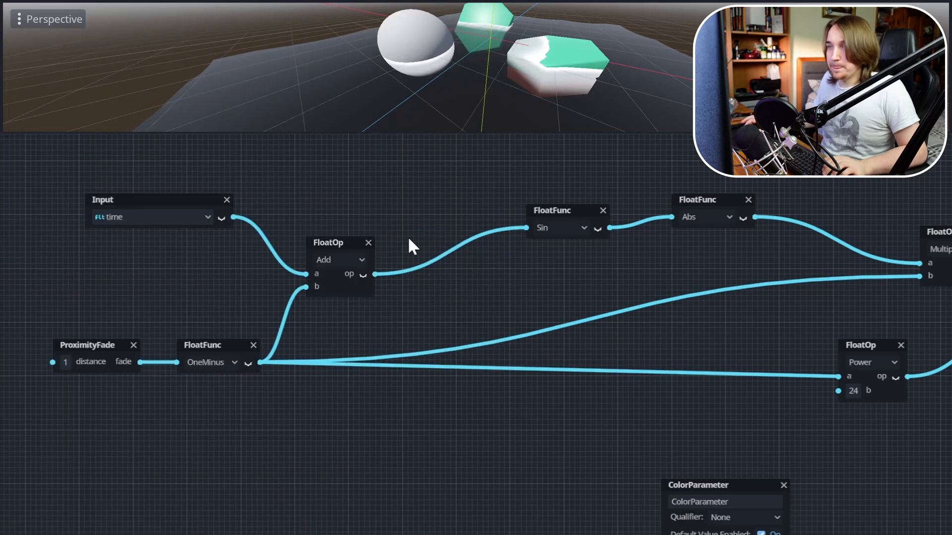
scroll(408, 236, "up", 2)
middle_click_drag(489, 272, 572, 298)
scroll(489, 279, "up", 1)
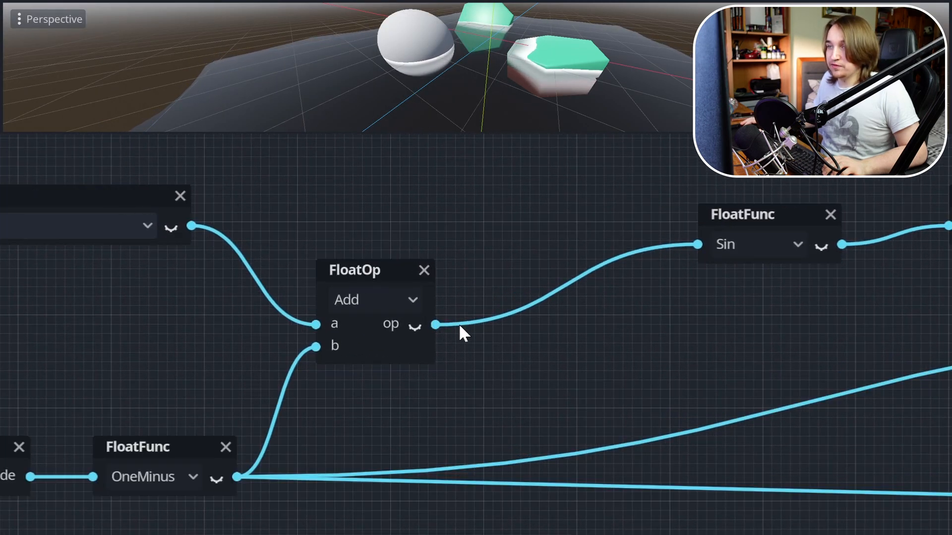
middle_click_drag(461, 333, 421, 384)
scroll(367, 377, "down", 1)
Feed the first Add node's result into a new float Multiply node and set its b value to 4
left_click_drag(373, 365, 465, 201)
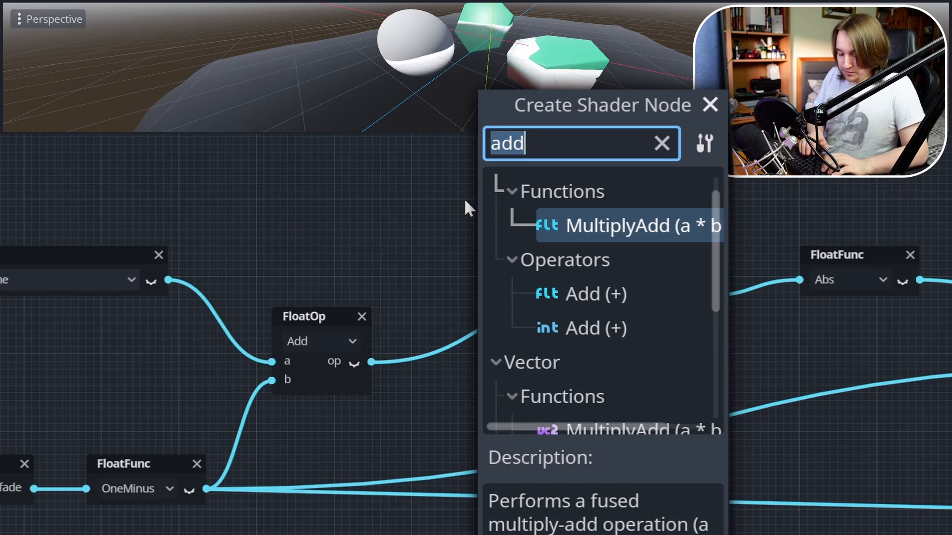
type("mult")
key("Down")
key("Return")
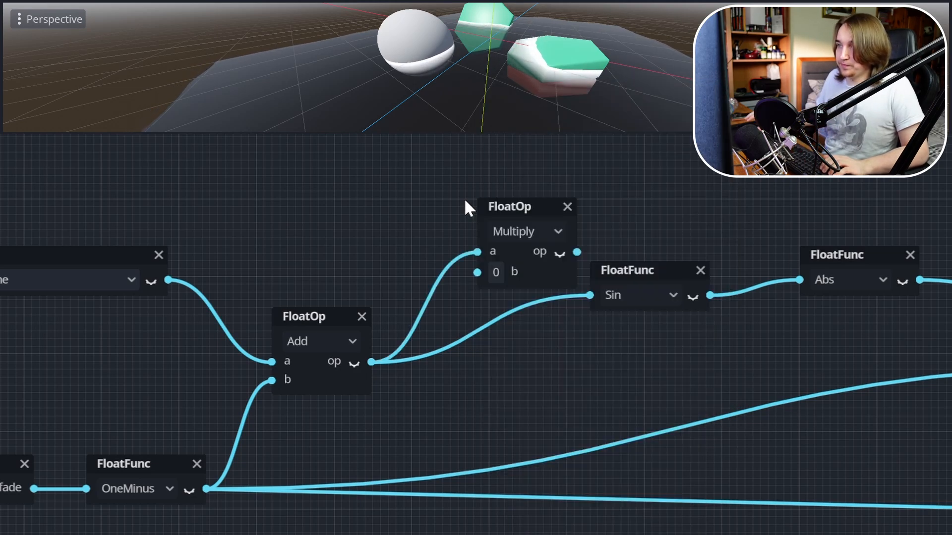
left_click(496, 272)
left_click(545, 318)
type("4")
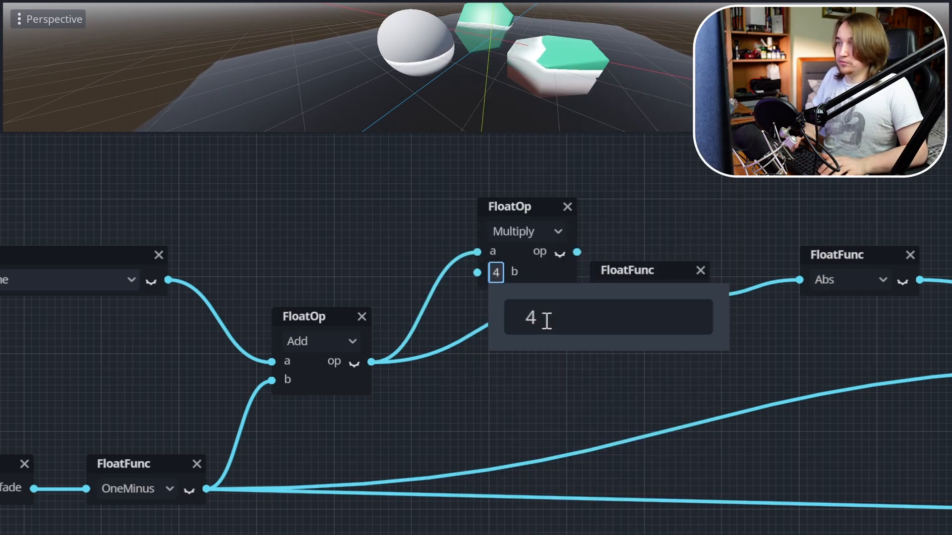
key("Return")
Place the new Multiply node between Add and Sin and connect its result to Sin in place of Add's
left_click_drag(522, 208, 482, 203)
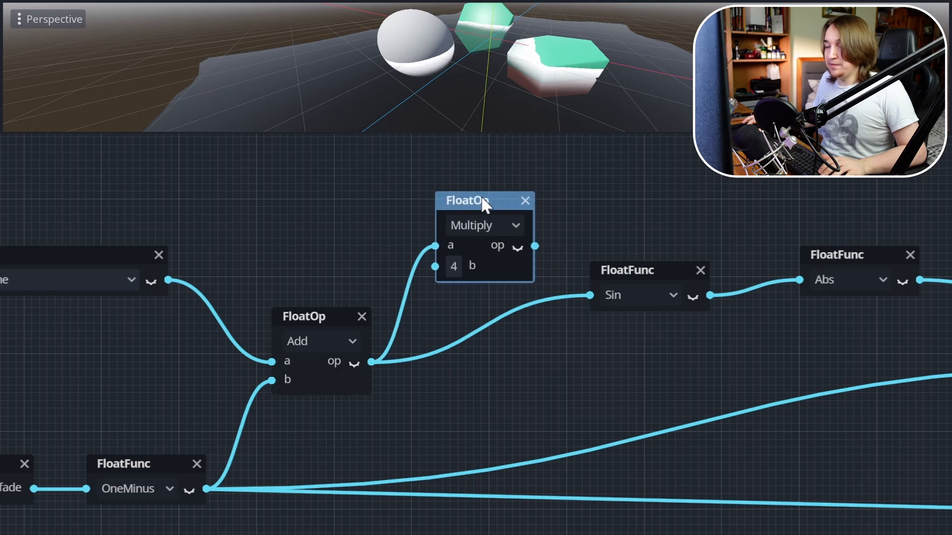
left_click_drag(535, 246, 612, 310)
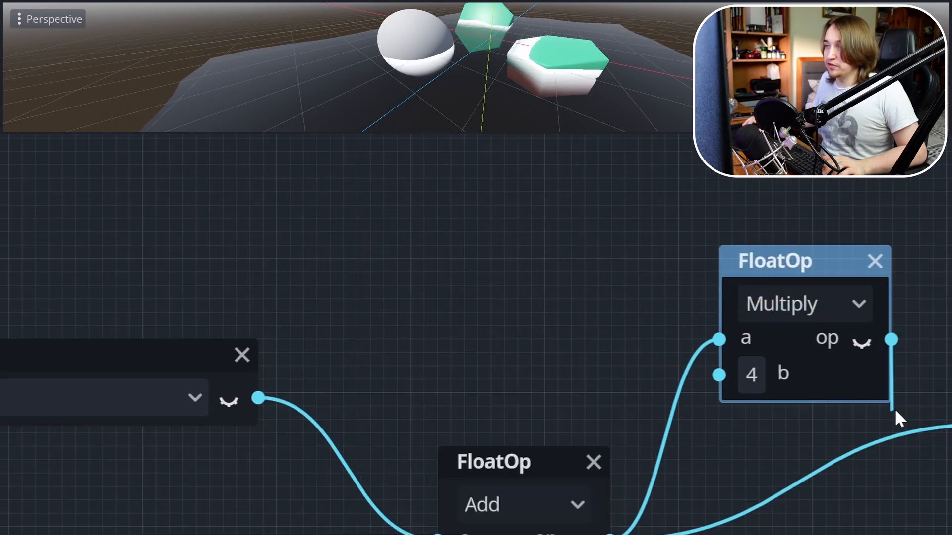
left_click_drag(895, 408, 603, 342)
middle_click_drag(895, 408, 617, 355)
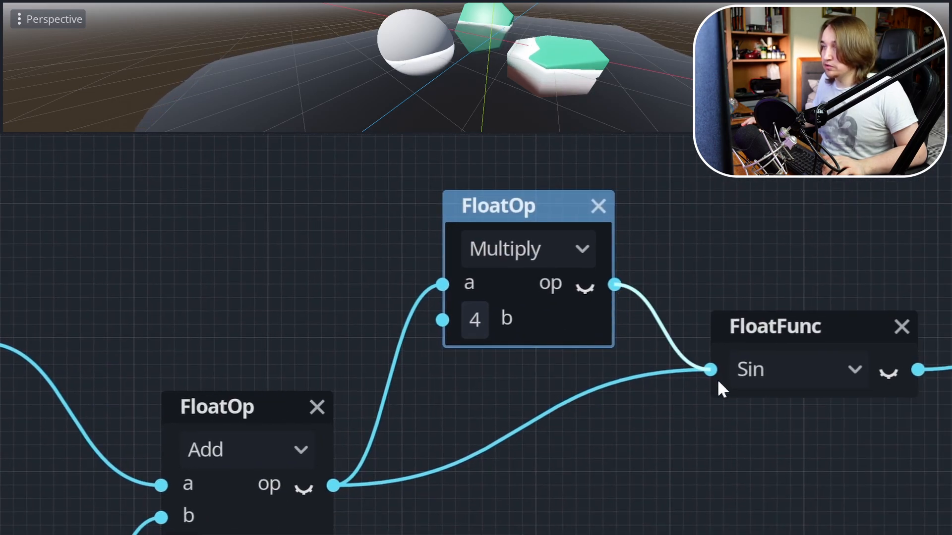
left_click_drag(717, 378, 689, 370)
Examine the animated foam rings around the sphere and blocks from several angles and distances
middle_click_drag(476, 99, 447, 69)
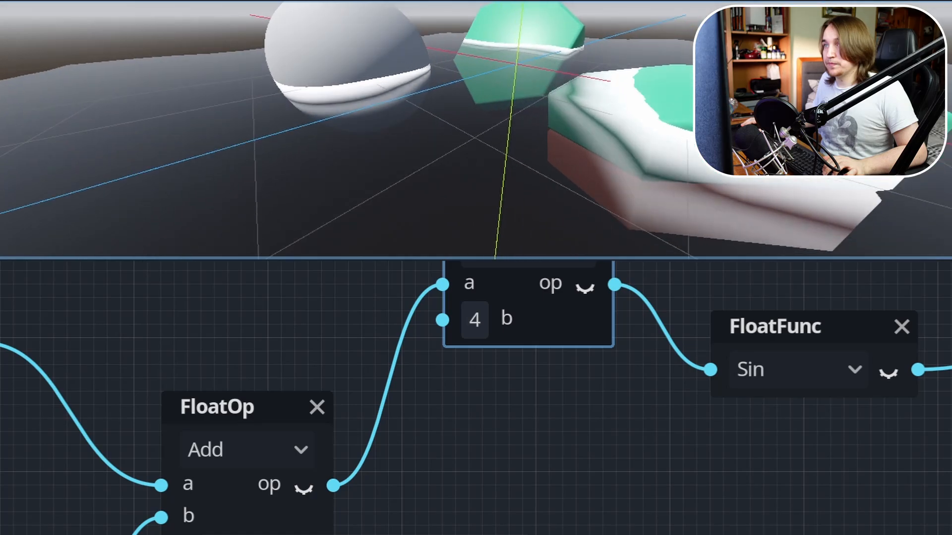
middle_click_drag(486, 121, 714, 137)
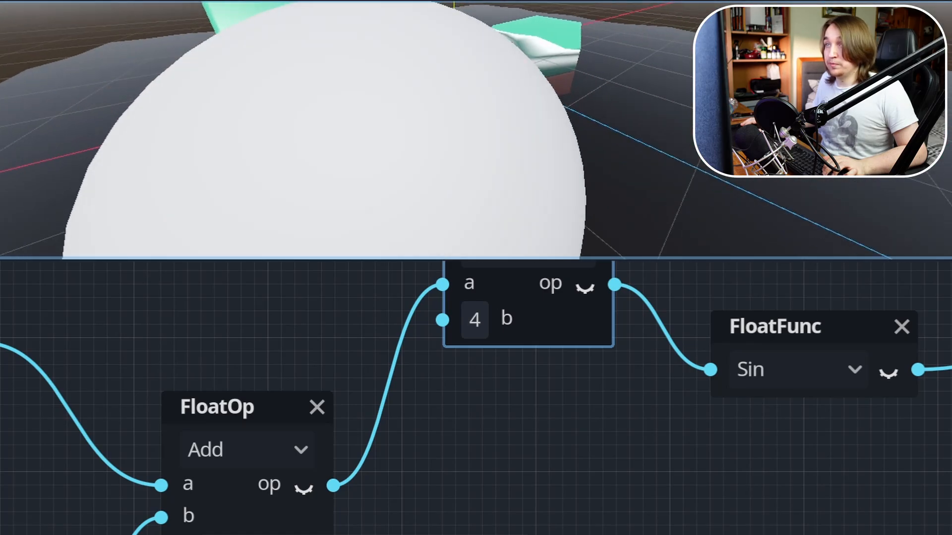
middle_click_drag(298, 243, 773, 40)
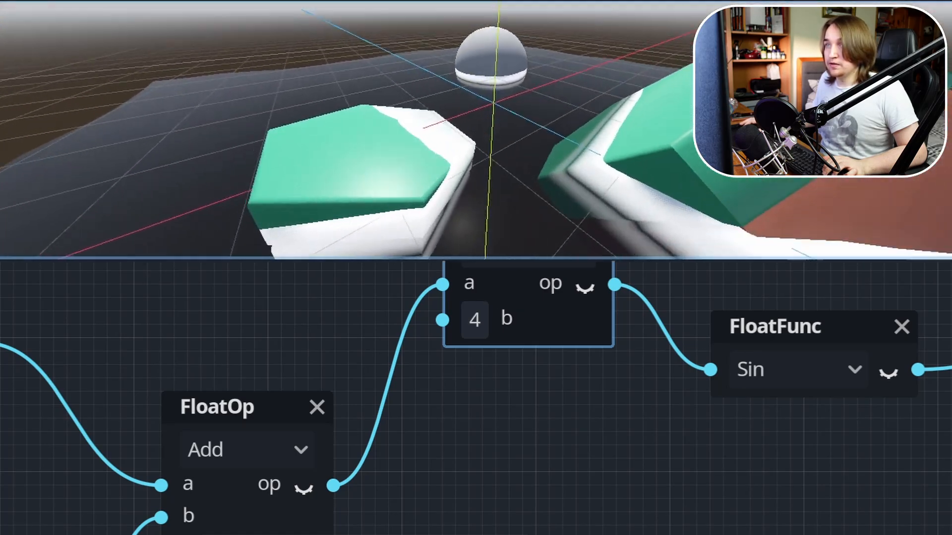
middle_click_drag(297, 129, 674, 119)
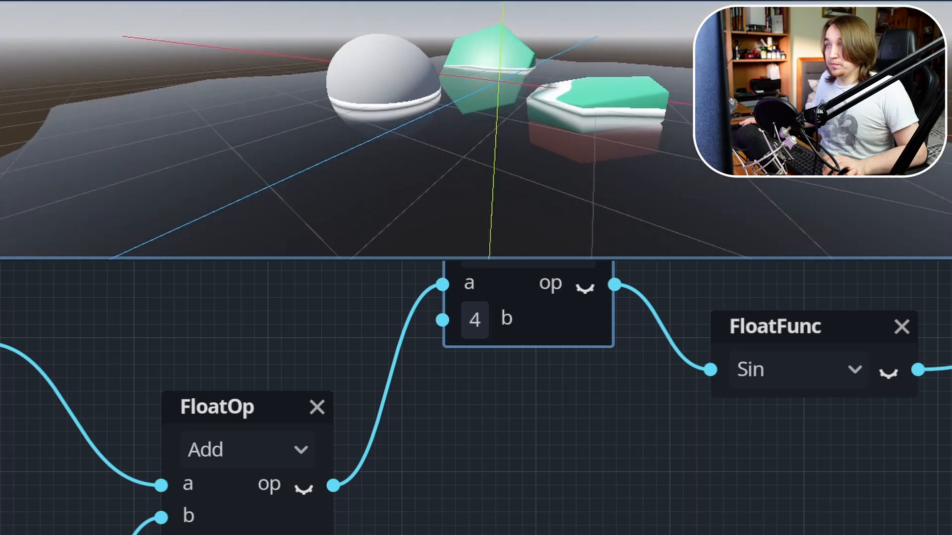
scroll(476, 130, "up", 3)
middle_click_drag(397, 100, 466, 149)
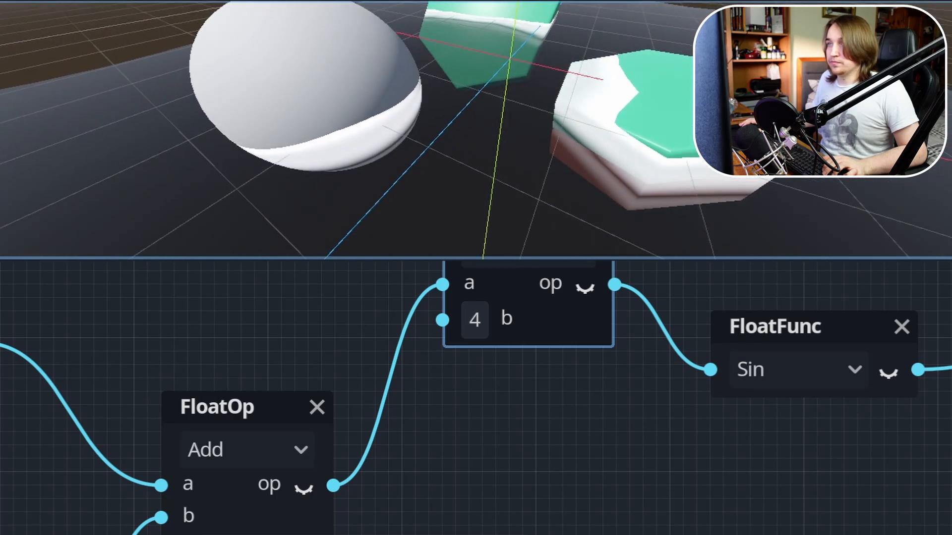
middle_click_drag(714, 149, 647, 104)
scroll(645, 104, "down", 4)
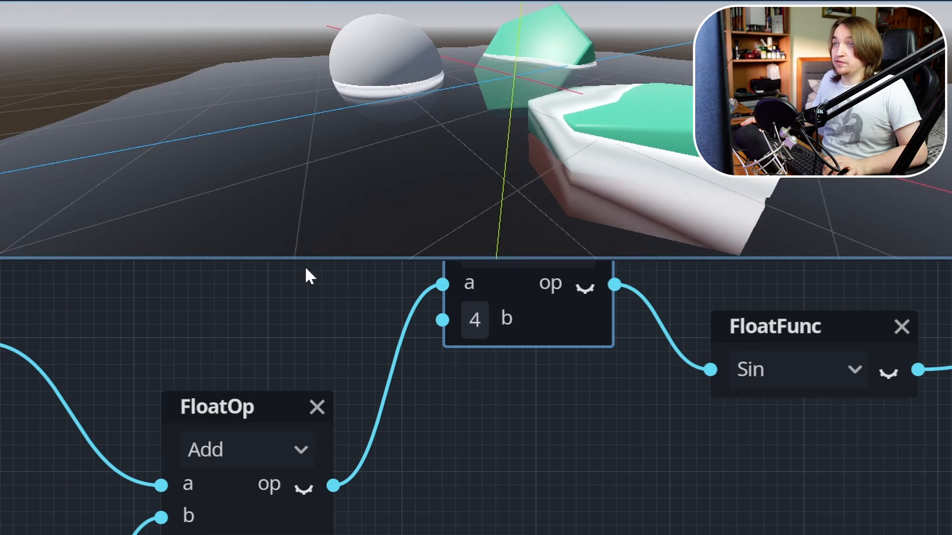
middle_click_drag(108, 326, 563, 302)
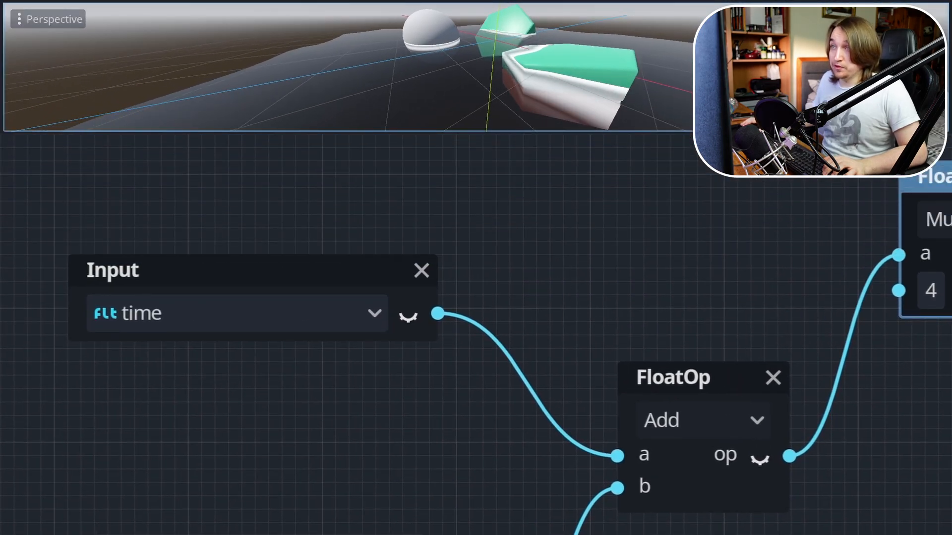
Move the time Input node farther away from the Add node to make room for another node between them
left_click_drag(168, 272, 104, 202)
scroll(208, 252, "down", 2)
scroll(166, 303, "down", 1)
middle_click_drag(183, 303, 256, 304)
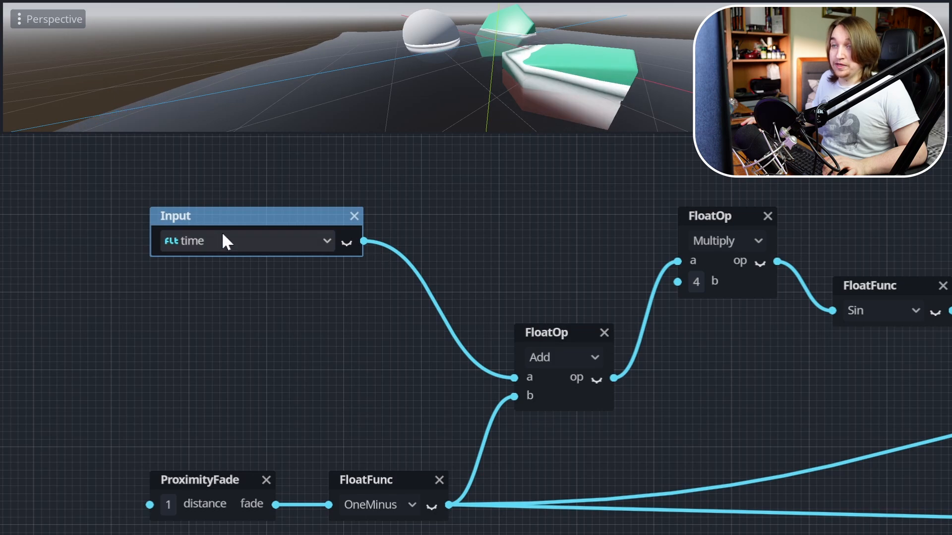
left_click_drag(194, 215, 109, 194)
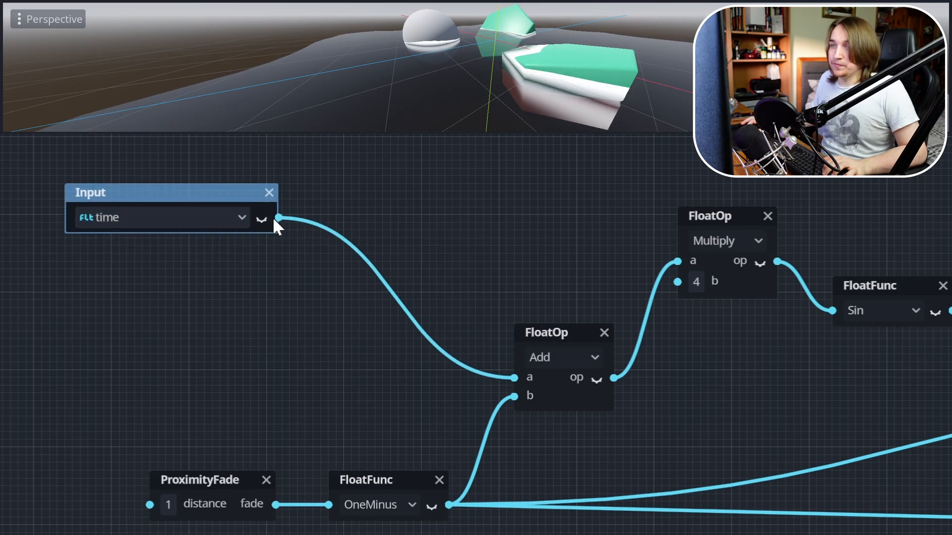
Feed the time Input into a new scalar MultiplyAdd node and set its b factor to 0.5
left_click_drag(279, 218, 431, 193)
key("Up")
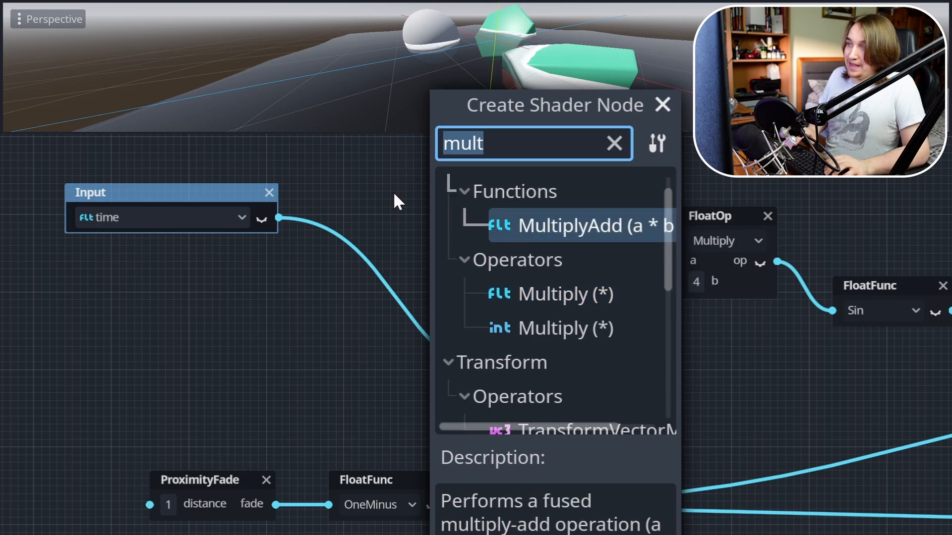
key("Return")
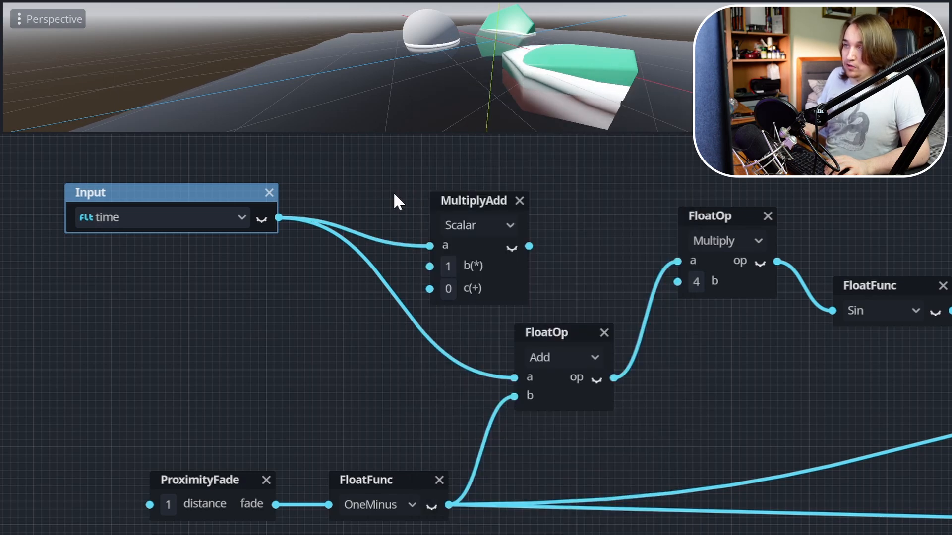
left_click(449, 266)
left_click(531, 310)
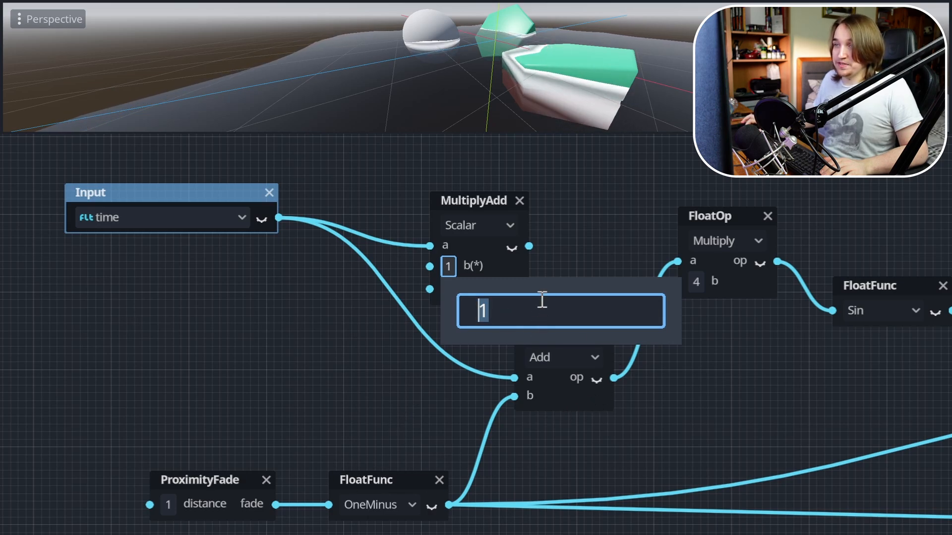
key("Return")
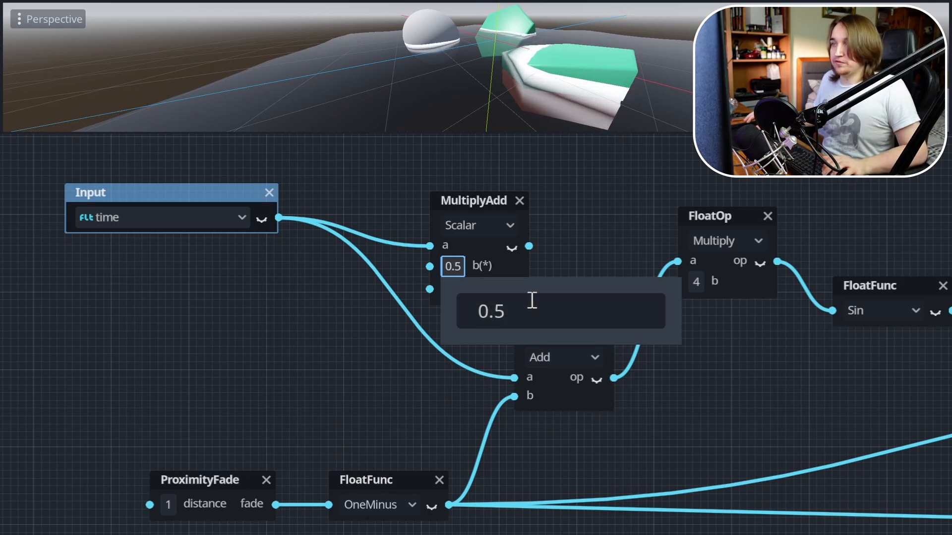
left_click(576, 259)
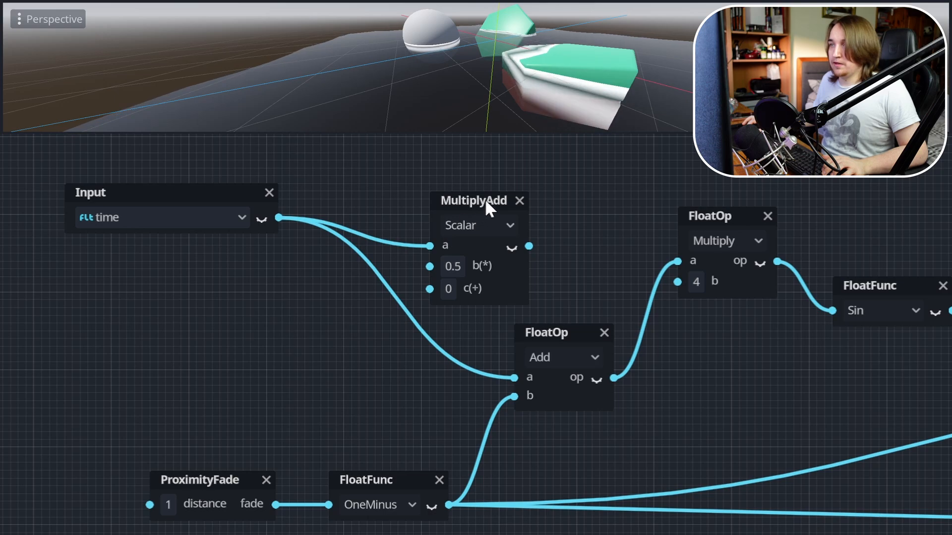
Replace the first Add node with MultiplyAdd, wiring OneMinus into its c input and its result into Multiply's a input
left_click_drag(487, 200, 551, 195)
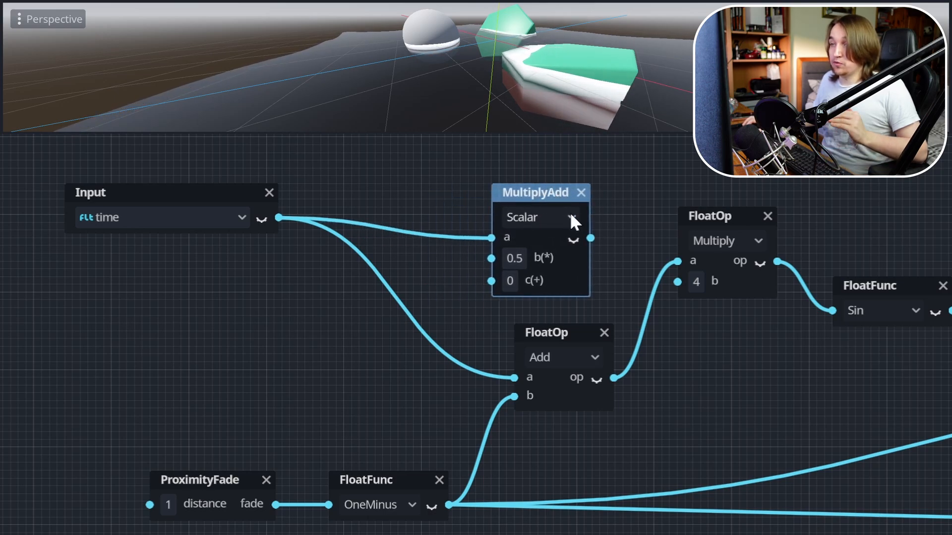
left_click_drag(450, 505, 489, 284)
left_click_drag(543, 192, 598, 194)
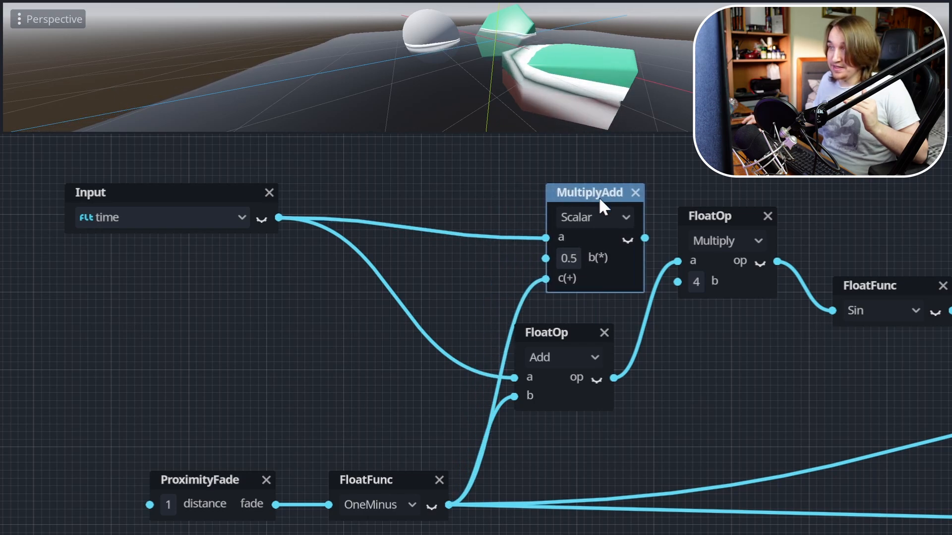
left_click(603, 332)
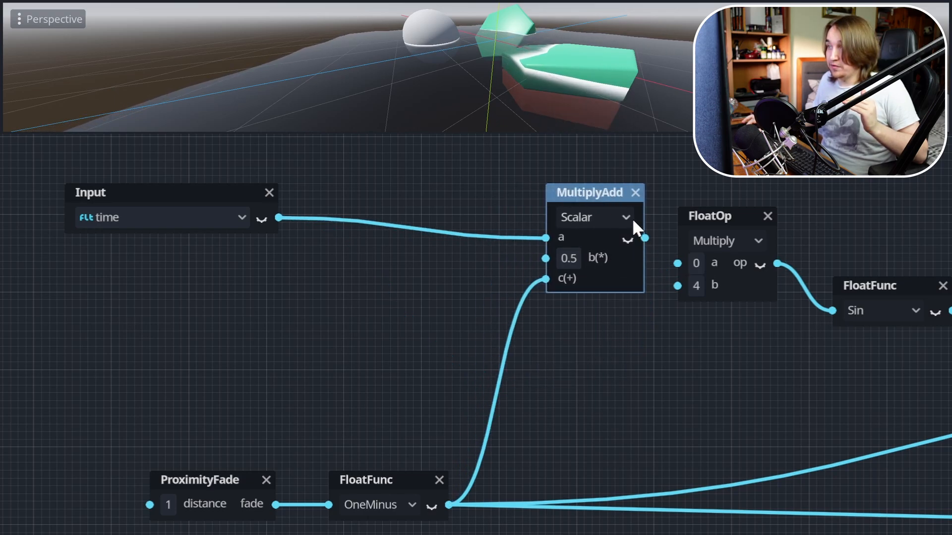
left_click_drag(644, 237, 683, 266)
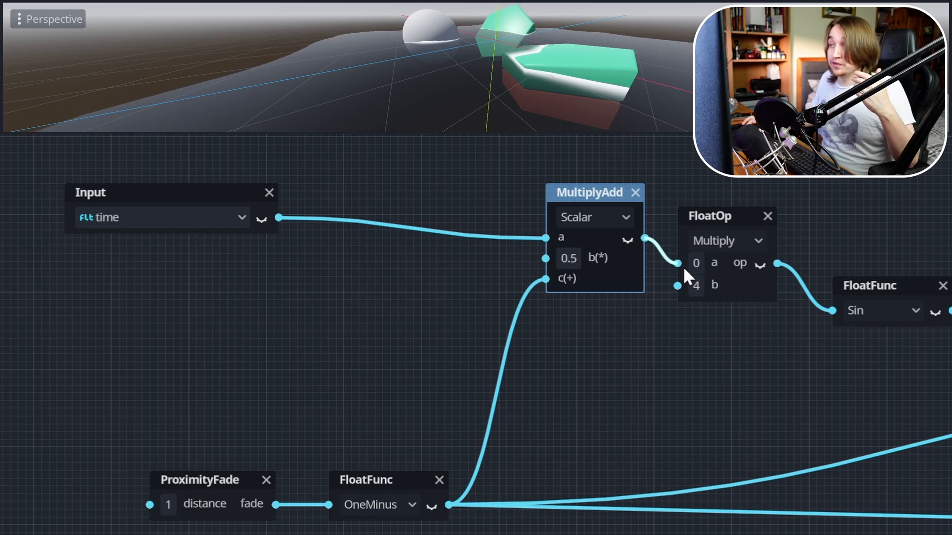
left_click_drag(682, 268, 683, 276)
middle_click_drag(587, 104, 558, 80)
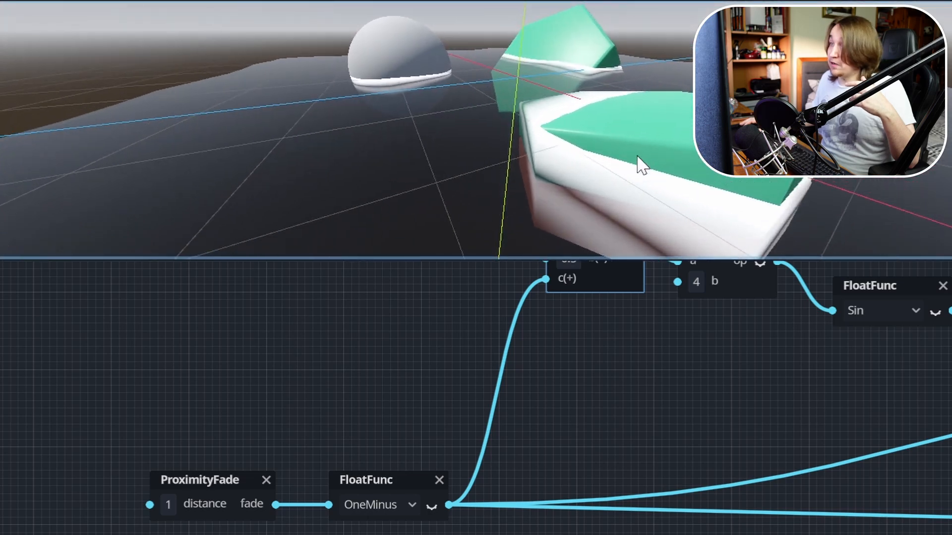
middle_click_drag(642, 166, 639, 198)
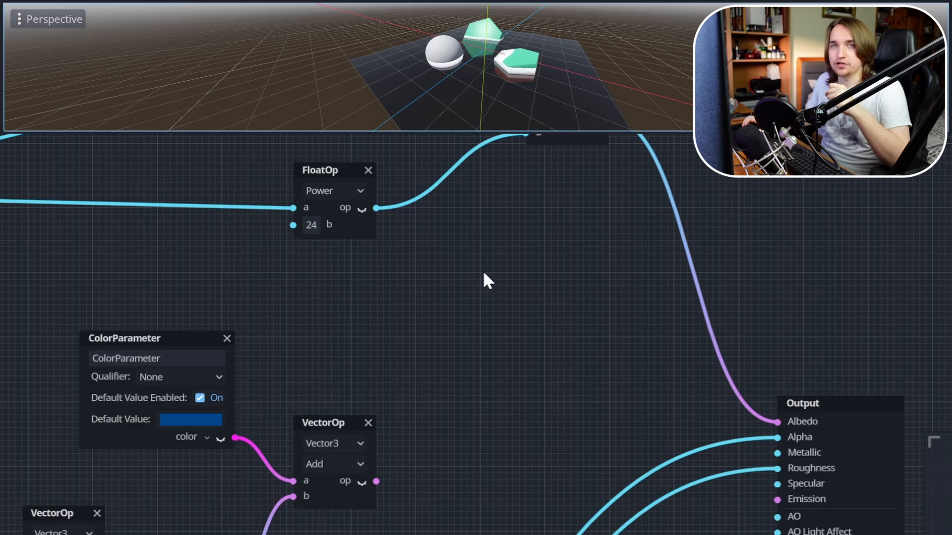
Create a Mix node in the empty space beyond the final foam Add node, above Output
middle_click_drag(560, 242, 505, 319)
right_click(698, 215)
type("mult")
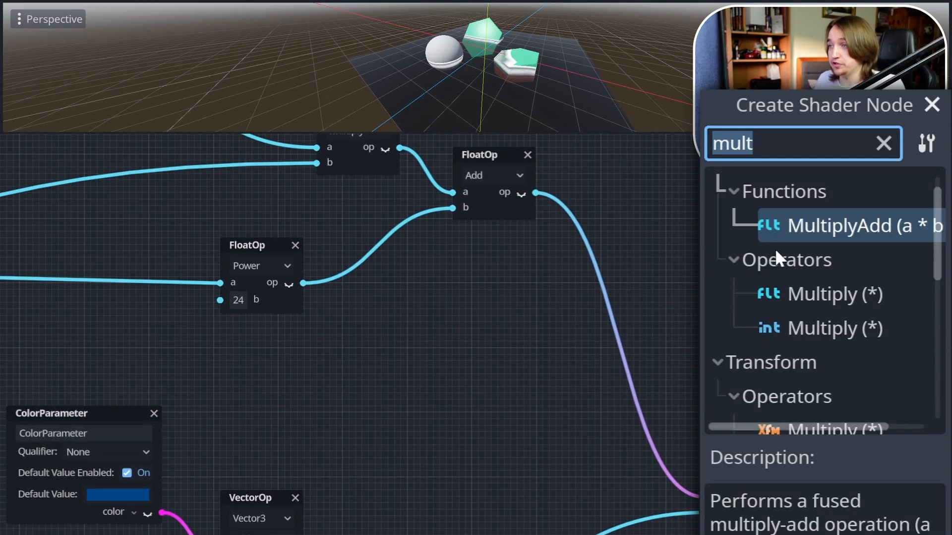
key("BackSpace")
key("BackSpace")
key("BackSpace")
type("ix")
double_click(766, 236)
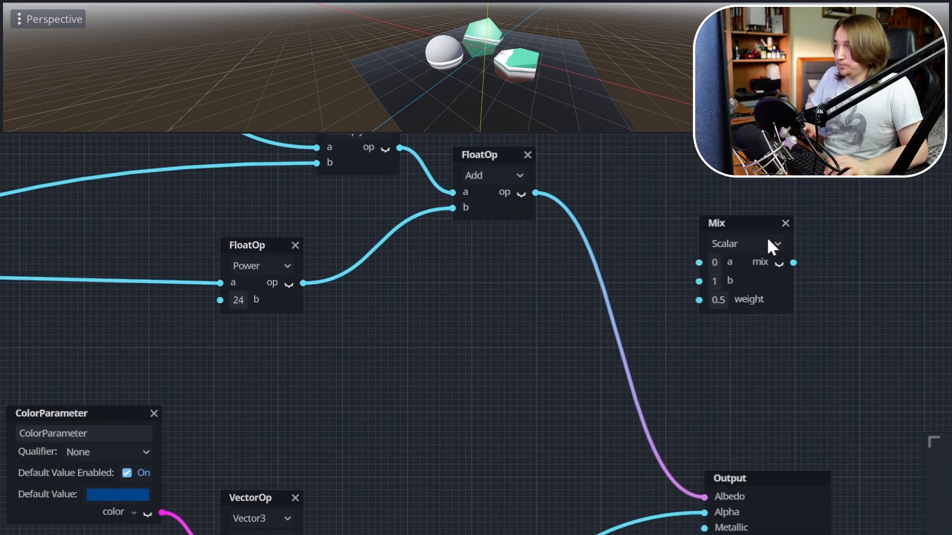
Change the Mix node's type from Scalar to Vector3
scroll(704, 362, "up", 3)
mouse_move(700, 382)
middle_mouse_down()
mouse_move(657, 386)
mouse_move(691, 384)
middle_mouse_up()
scroll(691, 383, "up", 1)
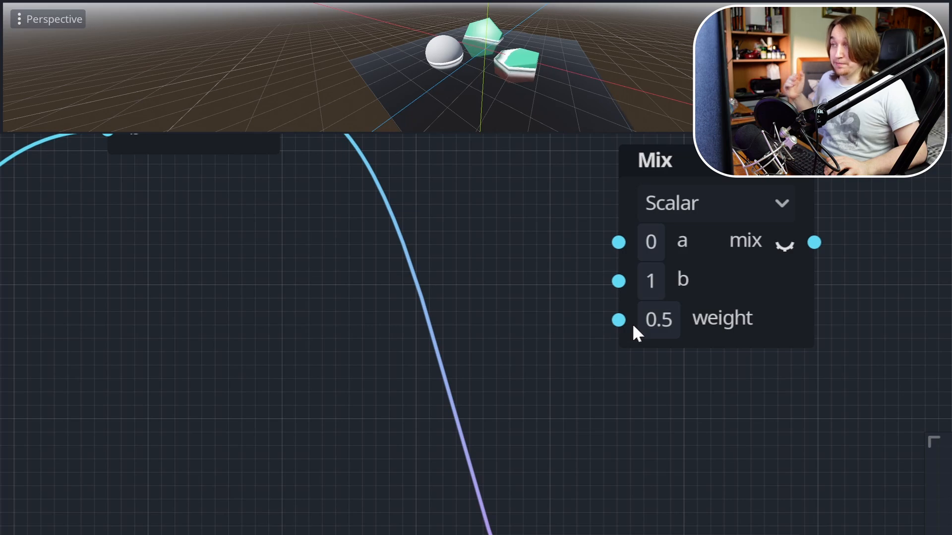
left_click(674, 217)
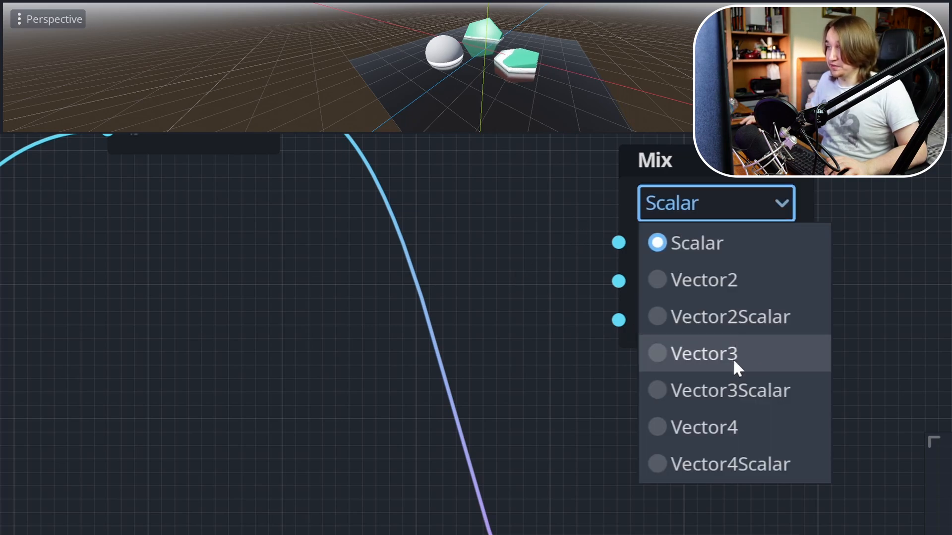
left_click(732, 359)
scroll(556, 353, "down", 4)
scroll(525, 247, "up", 1)
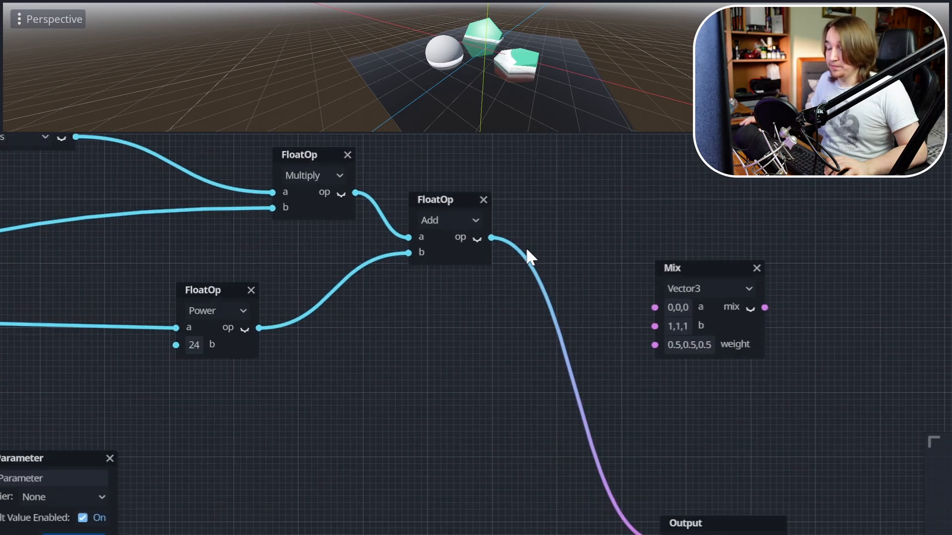
Connect the final foam Add result to Mix's weight and the water colour VectorOp Add result to Mix's a input
mouse_move(447, 351)
middle_mouse_down()
mouse_move(567, 350)
mouse_move(426, 351)
mouse_move(434, 348)
middle_mouse_up()
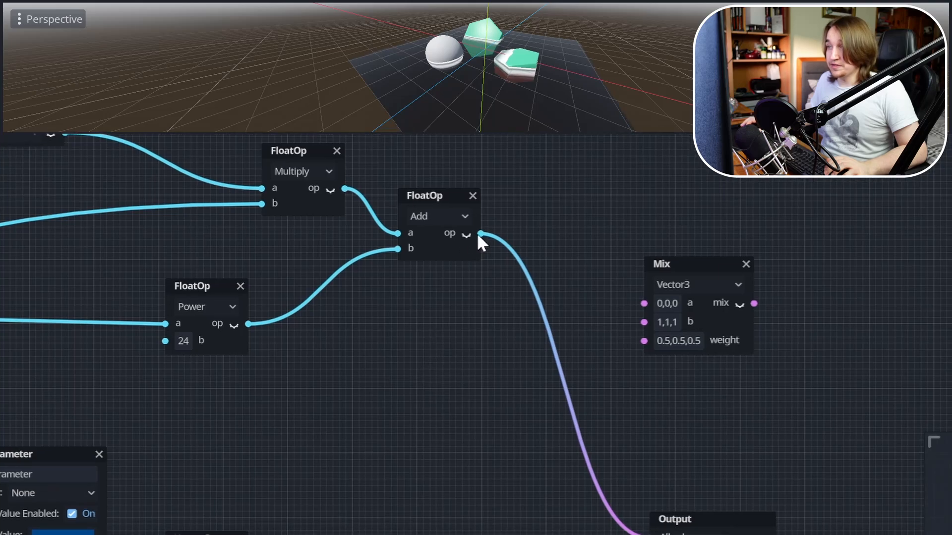
left_click_drag(480, 234, 644, 341)
middle_click_drag(492, 425, 529, 289)
scroll(529, 289, "down", 1)
middle_click_drag(446, 342, 360, 367)
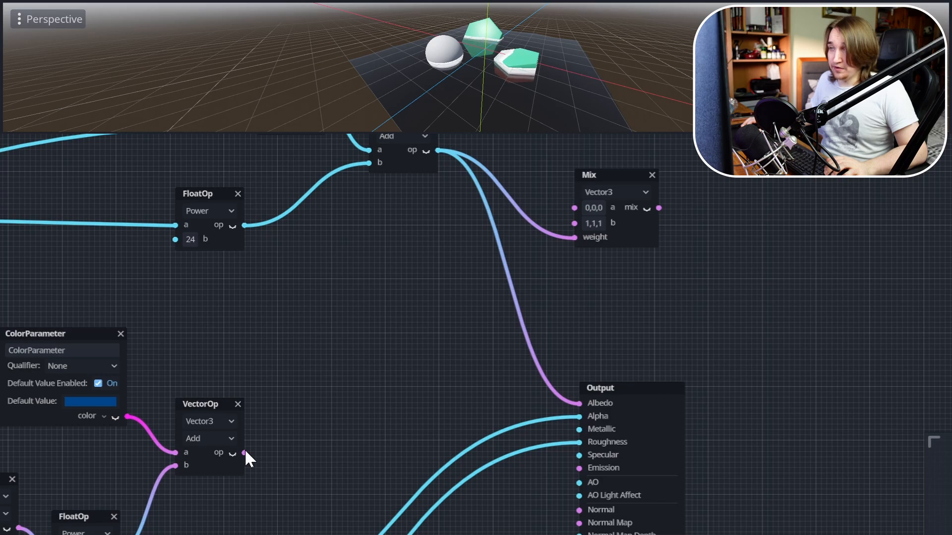
left_click_drag(244, 453, 575, 208)
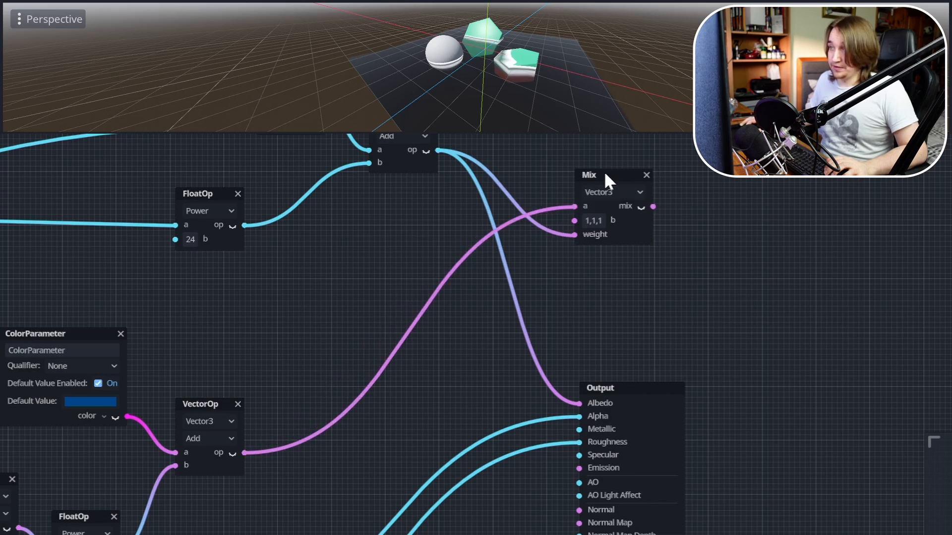
Nudge the Mix node into place and connect its result to Output's Albedo in place of the foam Add result
left_click_drag(598, 173, 592, 166)
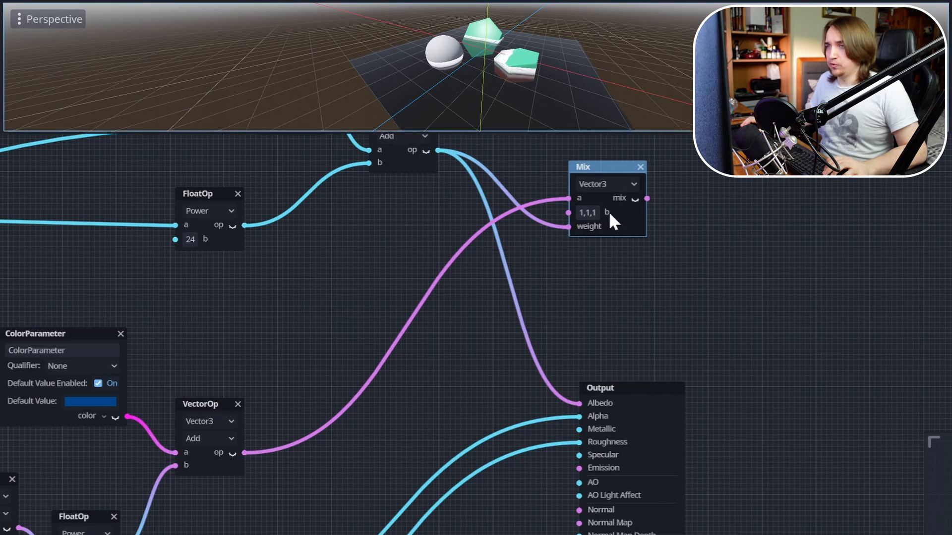
scroll(609, 214, "up", 1)
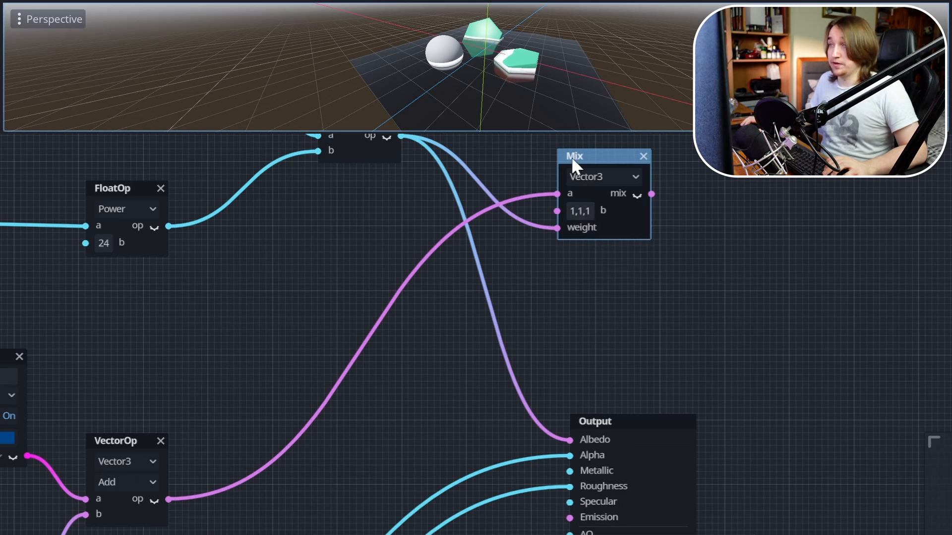
middle_click_drag(458, 199, 477, 194)
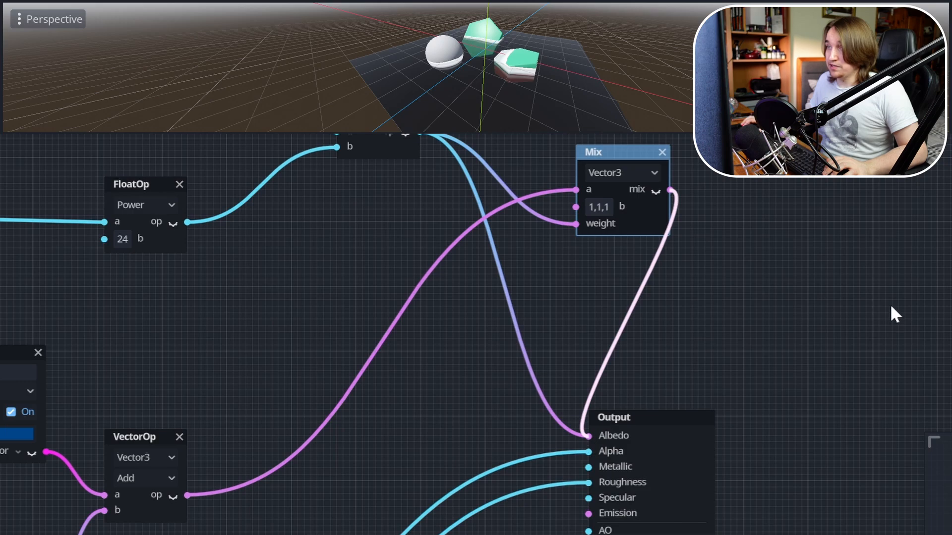
Examine the coloured water and the foam edges around the sphere and blocks from several angles and distances
middle_click_drag(578, 111, 519, 54)
scroll(519, 62, "up", 8)
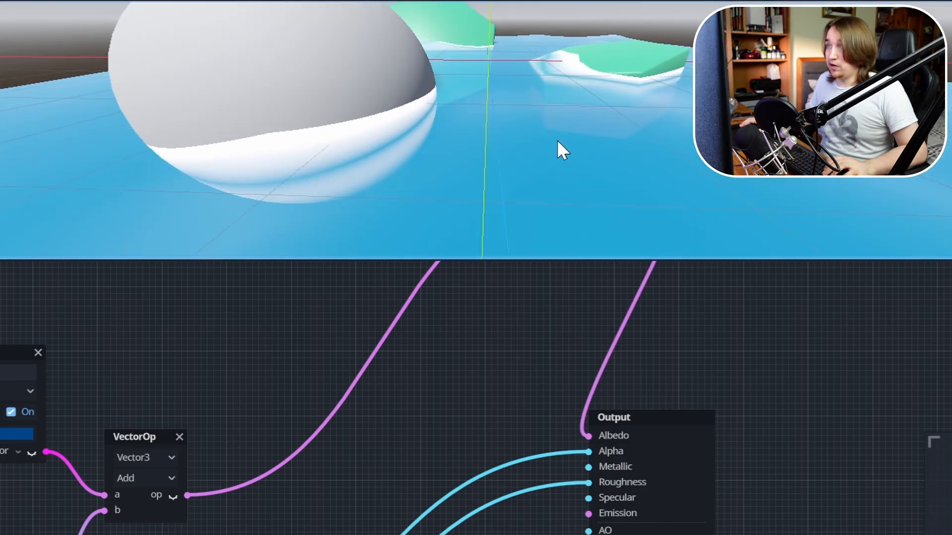
middle_click_drag(557, 141, 481, 138)
scroll(481, 138, "down", 4)
middle_click_drag(599, 124, 306, 115)
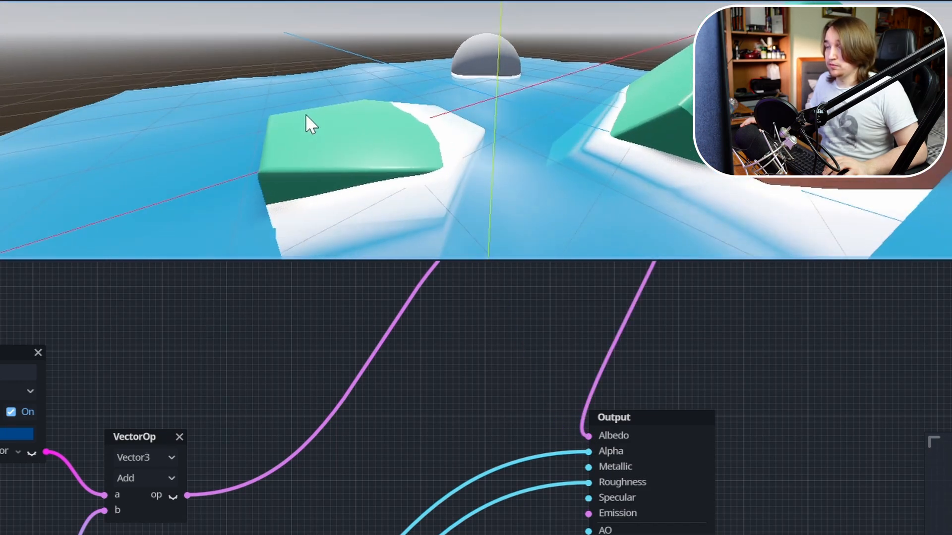
scroll(305, 115, "down", 4)
middle_click_drag(452, 162, 570, 169)
scroll(574, 120, "up", 5)
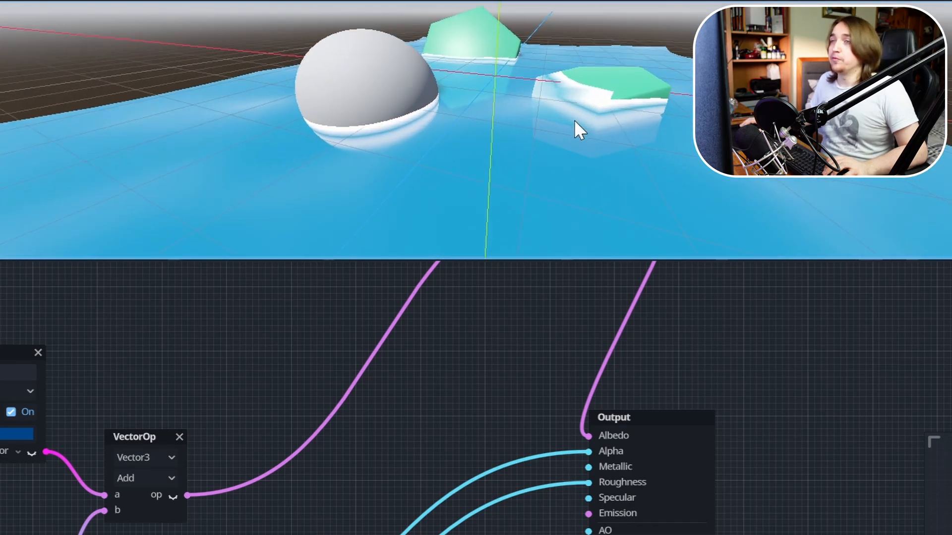
middle_click_drag(565, 126, 557, 150)
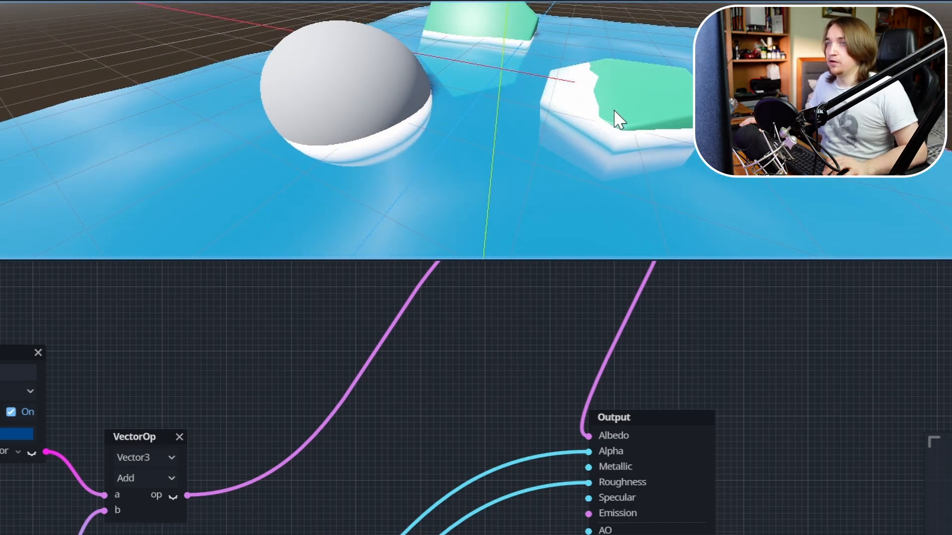
scroll(489, 124, "down", 5)
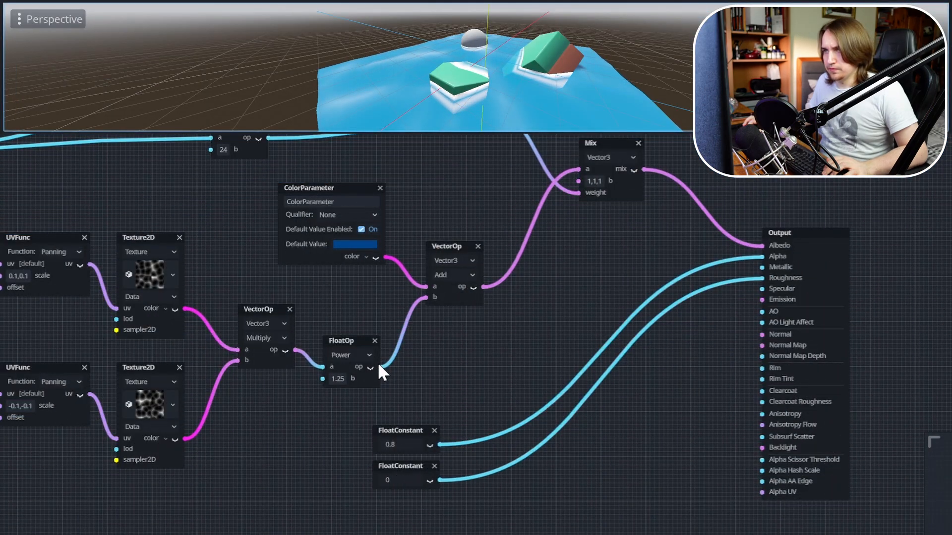
Connect the texture branch's Power node, with exponent 1.25, to Output's Emission as well and inspect the water surface up close
left_click_drag(372, 367, 763, 300)
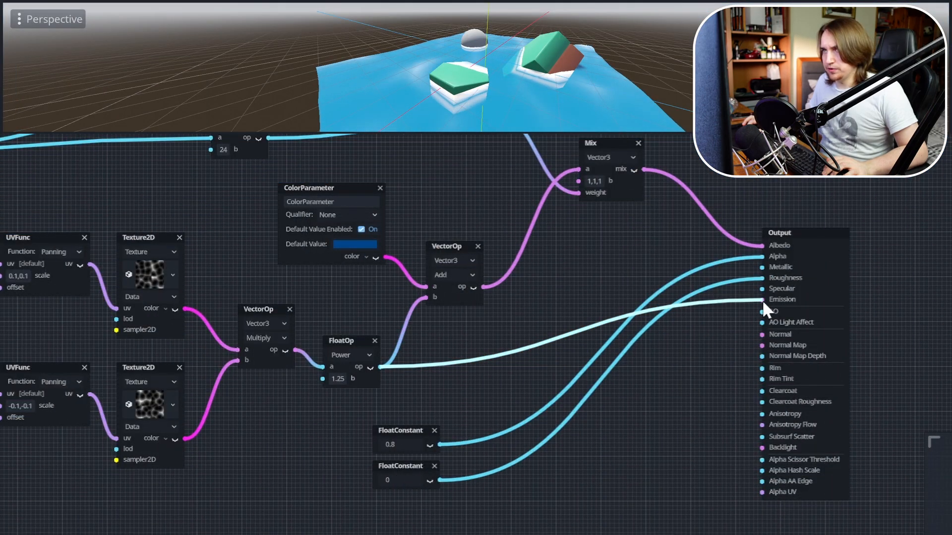
middle_click_drag(391, 80, 612, 55)
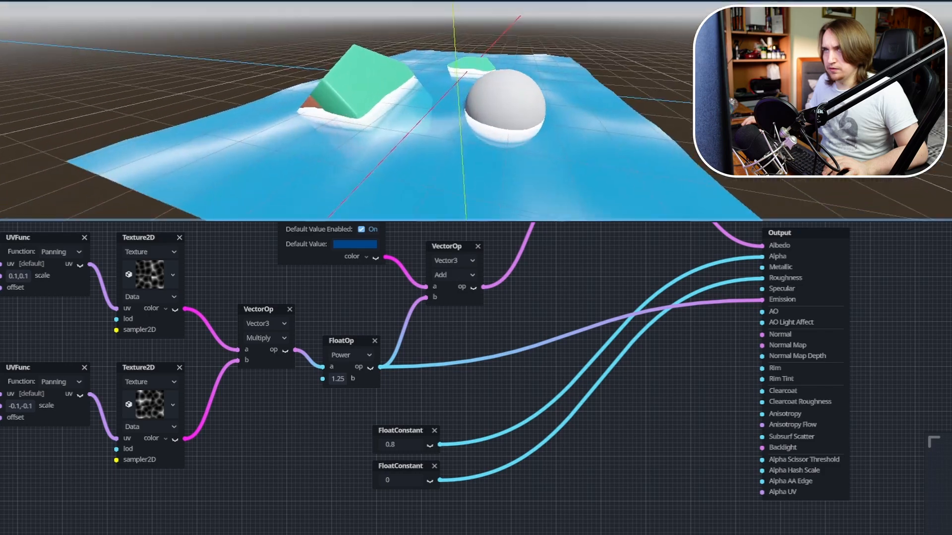
scroll(483, 71, "up", 5)
middle_click_drag(483, 71, 307, 65)
middle_click_drag(138, 126, 306, 141)
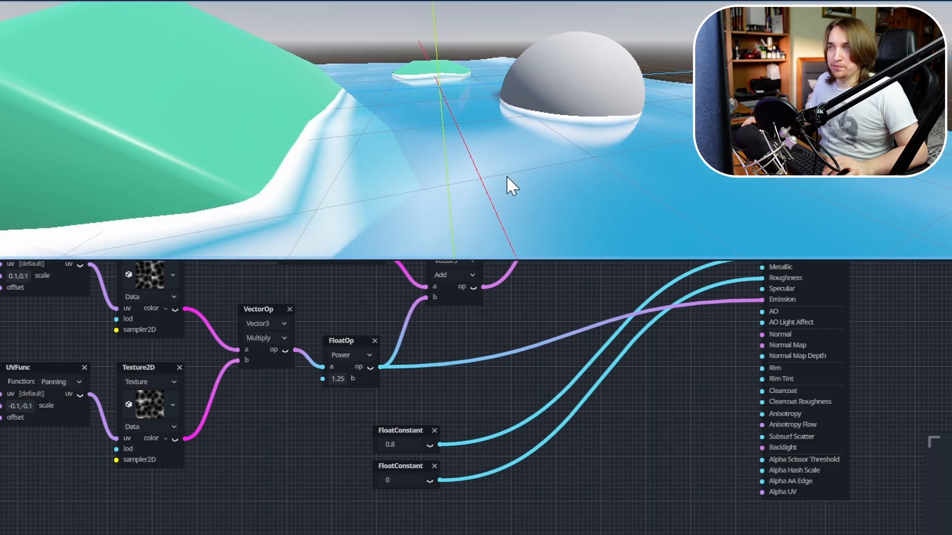
scroll(595, 149, "down", 4)
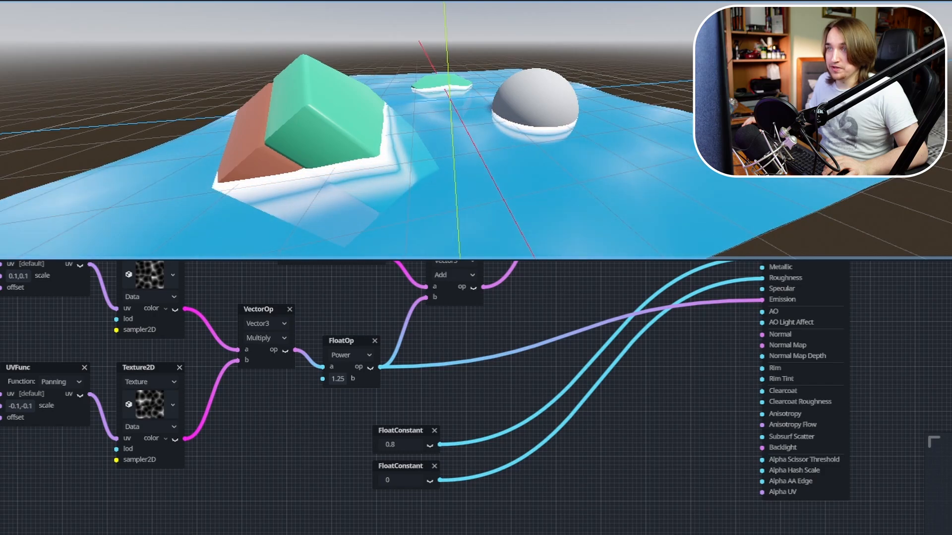
middle_click_drag(131, 503, 538, 348)
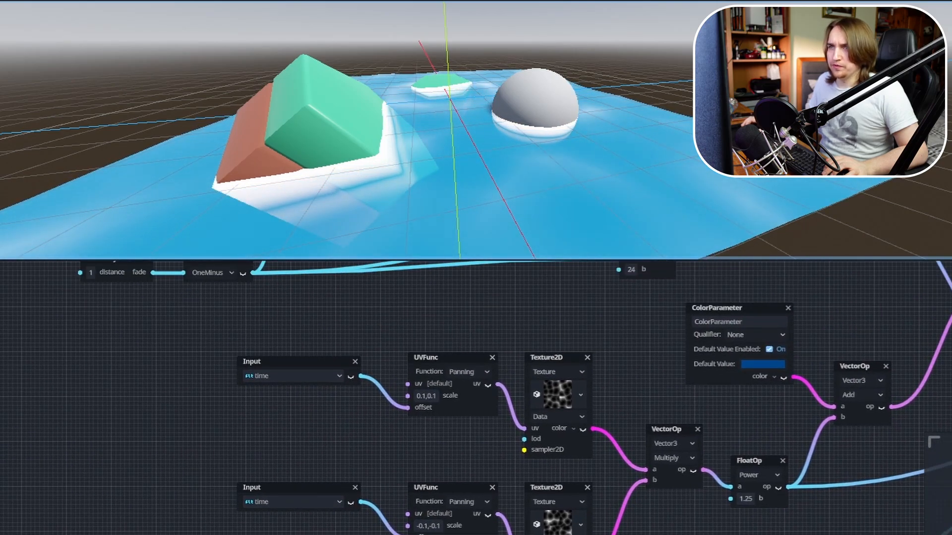
scroll(396, 297, "up", 3)
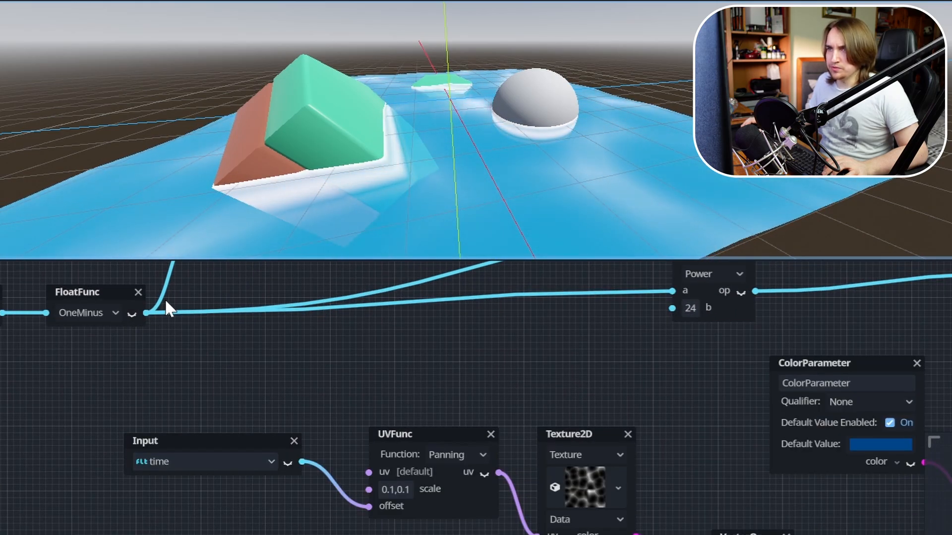
Set the ProximityFade node's distance to 0.5 and inspect the foam edge around the sphere from another angle
middle_click_drag(2, 313, 241, 326)
left_click(148, 326)
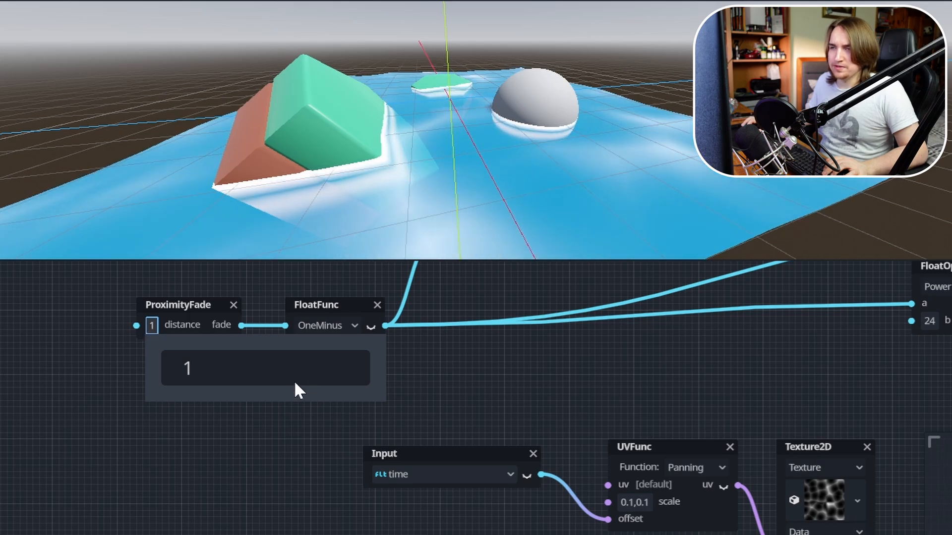
left_click(276, 385)
key("BackSpace")
type("0.5")
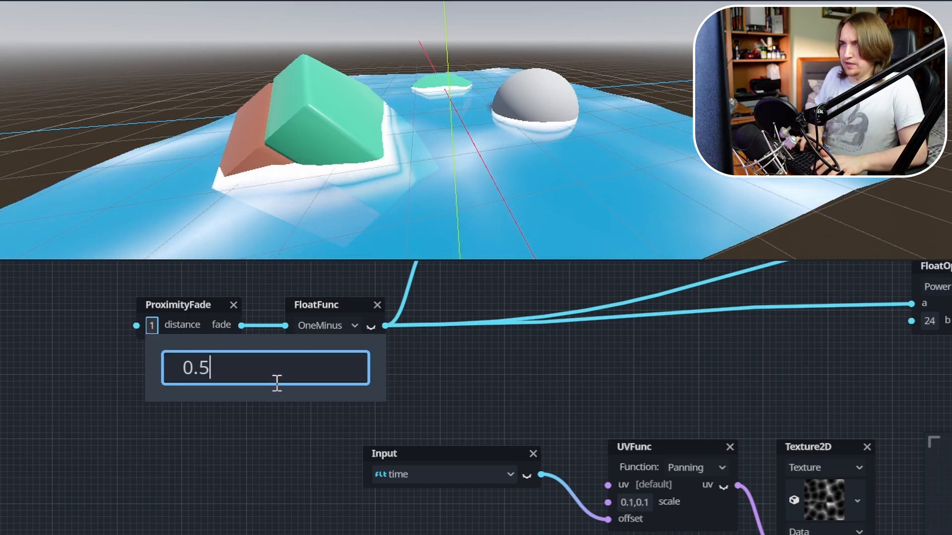
key("Return")
left_click(555, 95)
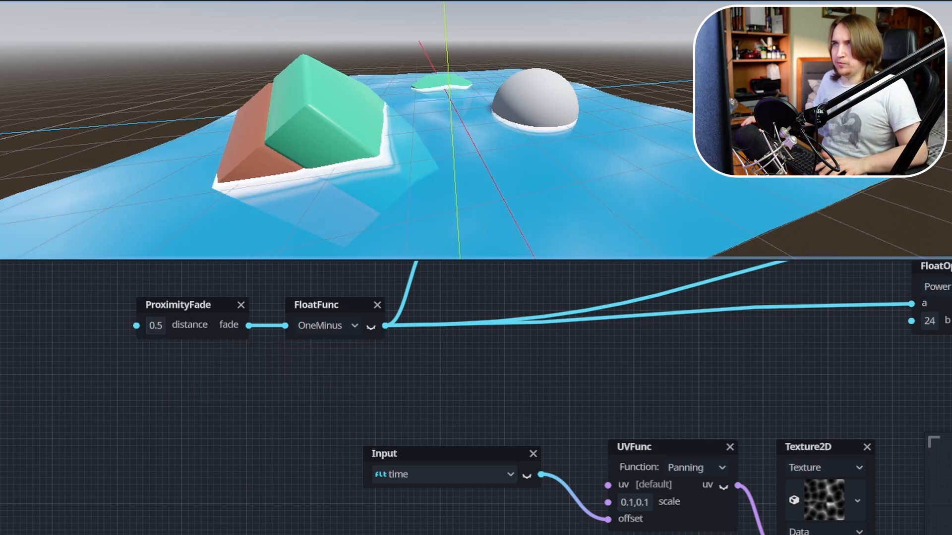
scroll(556, 94, "up", 5)
middle_click_drag(551, 105, 329, 159)
scroll(496, 123, "down", 7)
Try a ProximityFade distance of 4 and examine the foam around the sphere and blocks from different angles
left_click(156, 325)
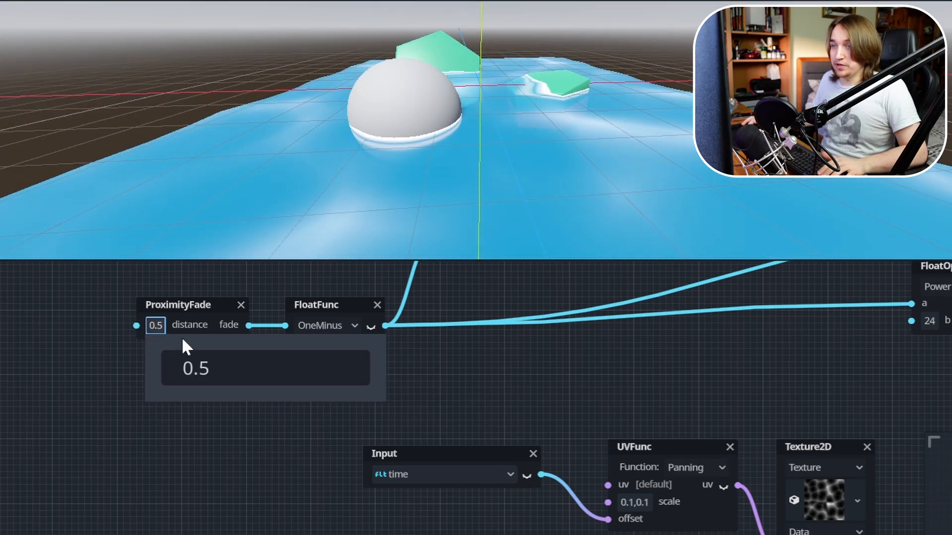
left_click(206, 358)
key("BackSpace")
key("BackSpace")
key("BackSpace")
type("4")
key("Return")
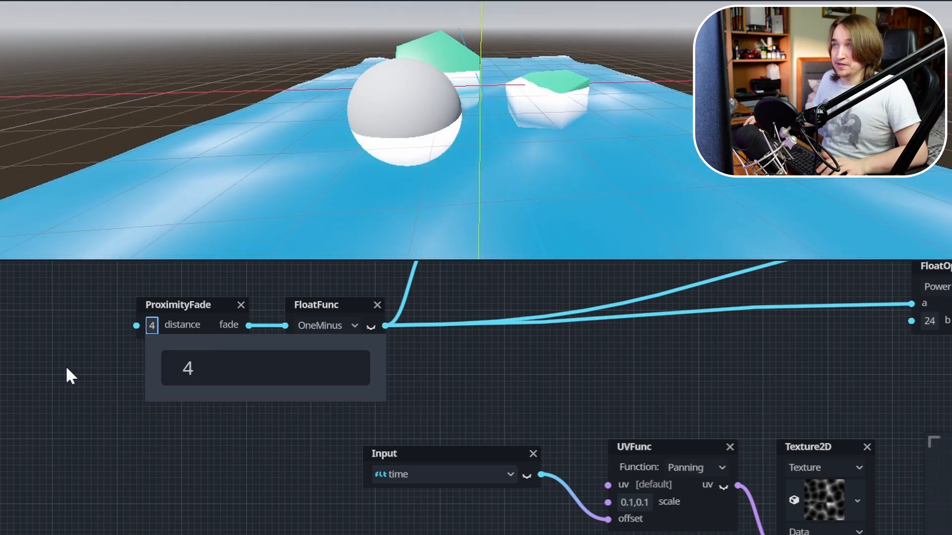
left_click(66, 365)
middle_click_drag(518, 107, 295, 76)
middle_click_drag(748, 155, 590, 133)
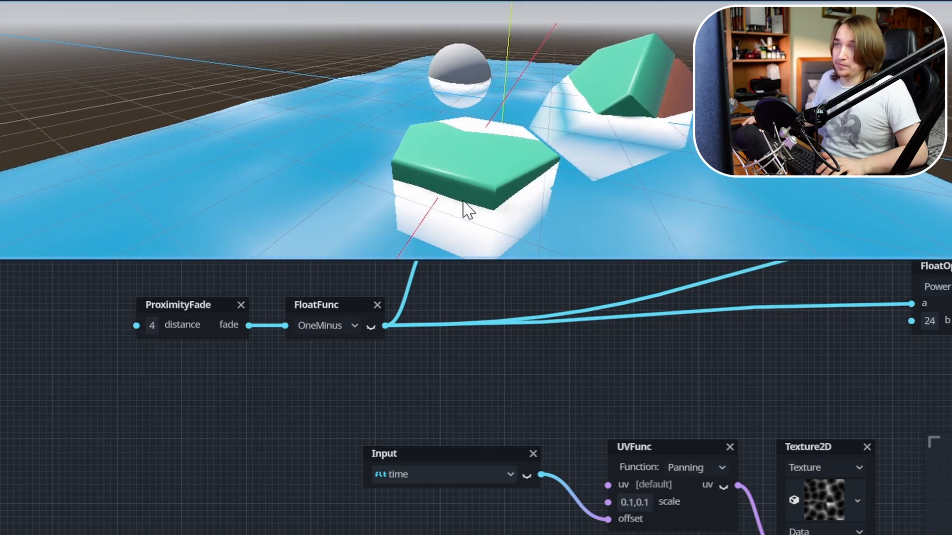
Set the ProximityFade distance back to 0.5
left_click(153, 329)
left_click(231, 376)
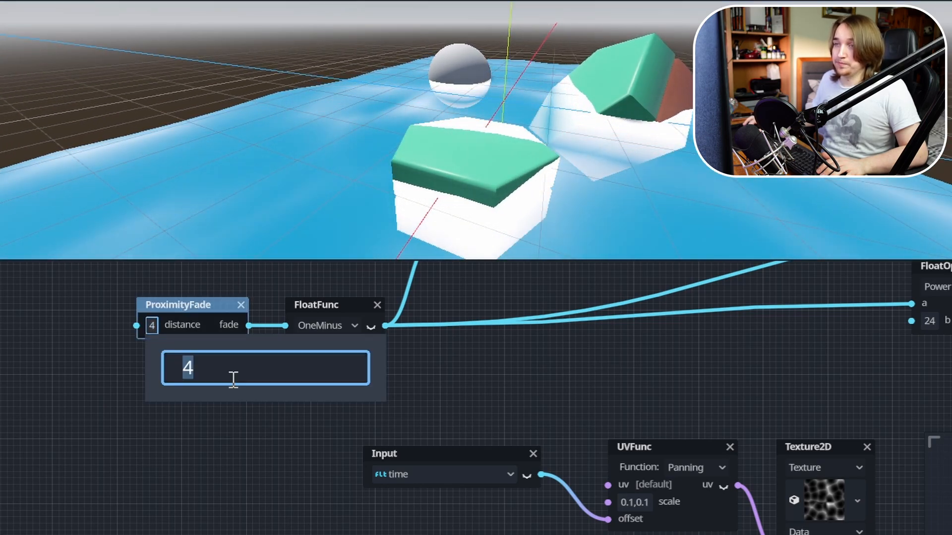
type("0.5")
key("Return")
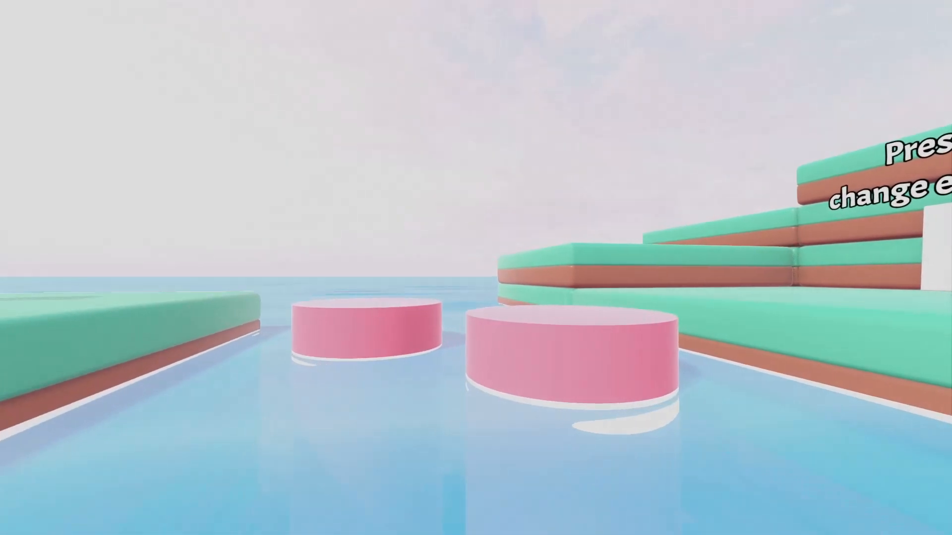
key("w")
key("s")
key("w")
key("w")
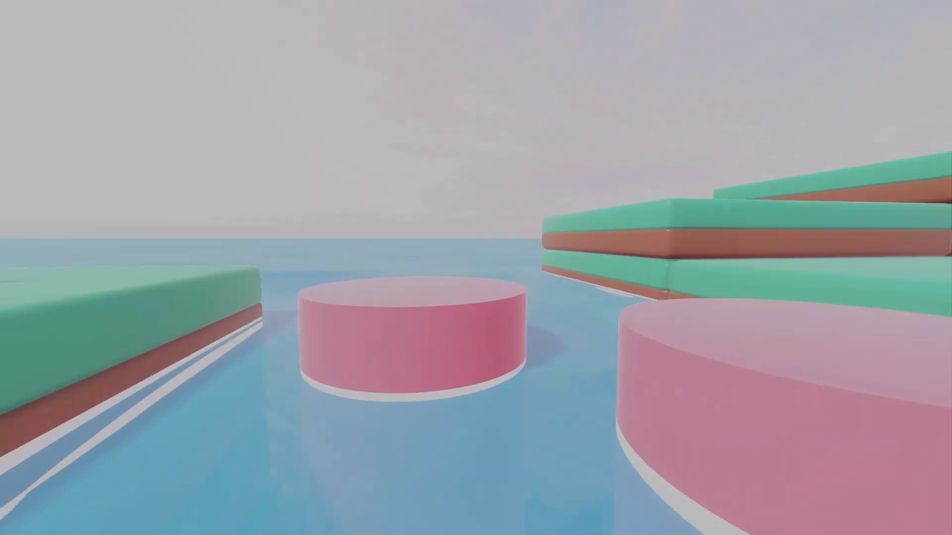
key("w")
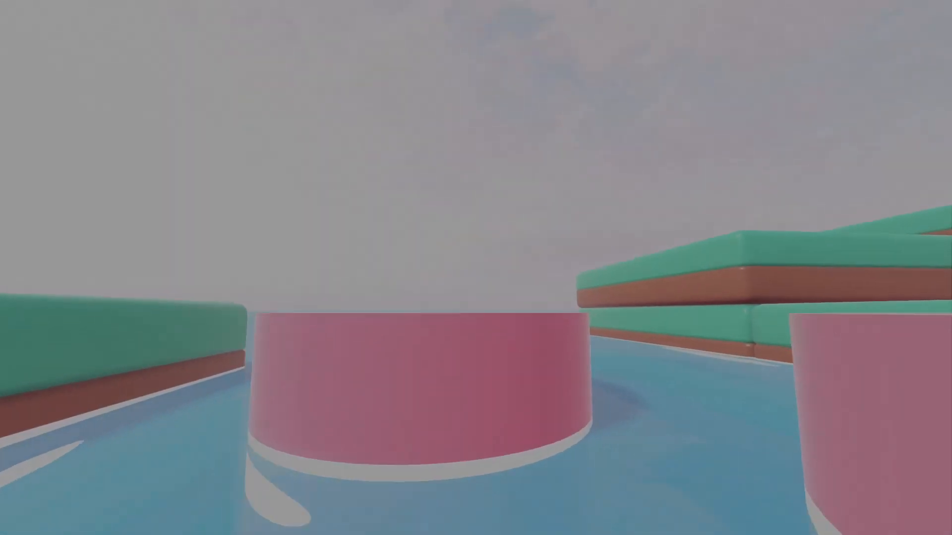
key("s")
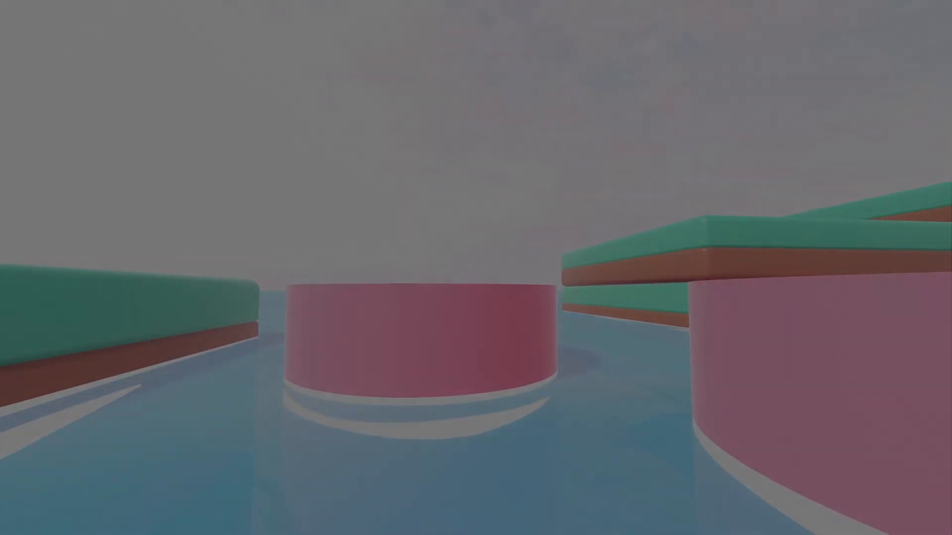